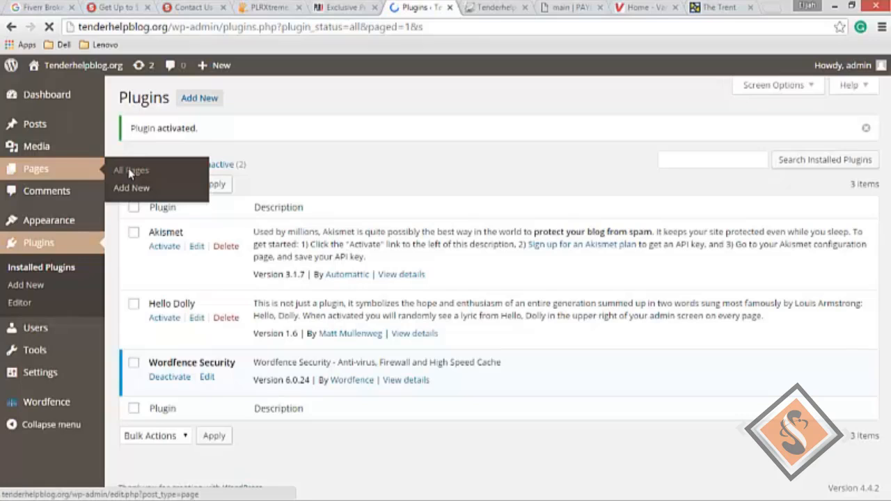
# - Check the live blog's front page and move Sample Page from the WordPress pages list to the trash
pyautogui.click(130, 172)
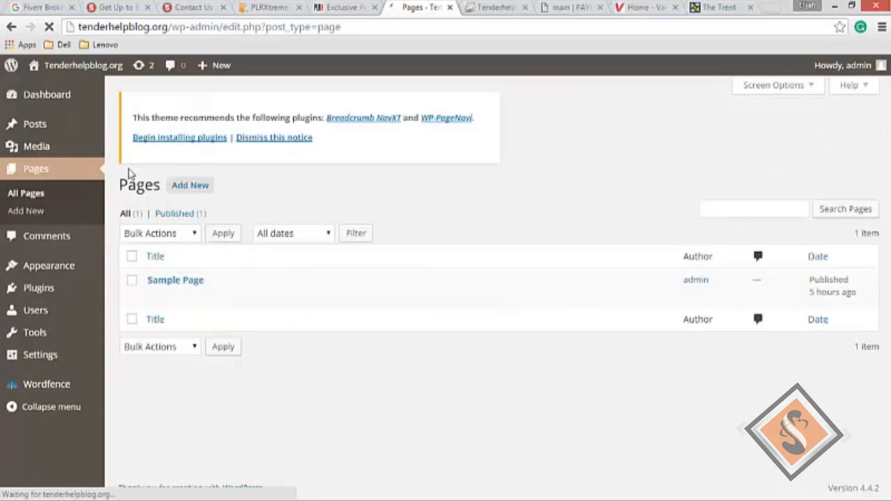
pyautogui.click(490, 8)
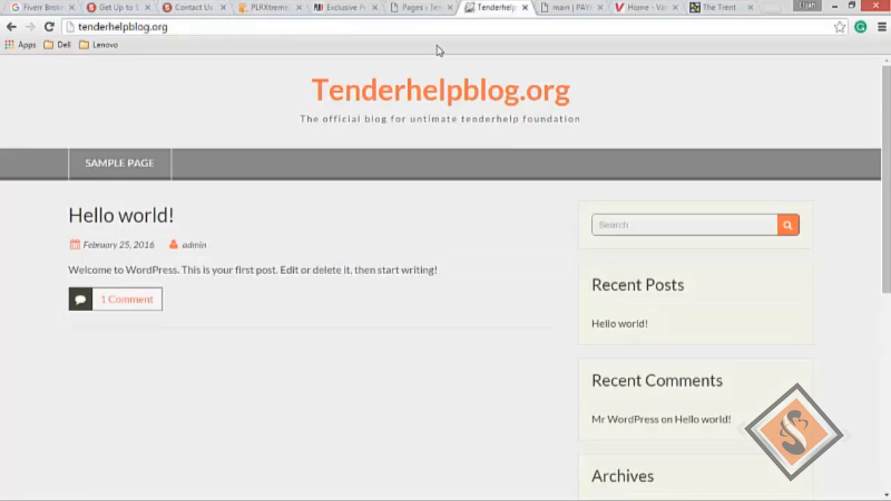
pyautogui.click(414, 7)
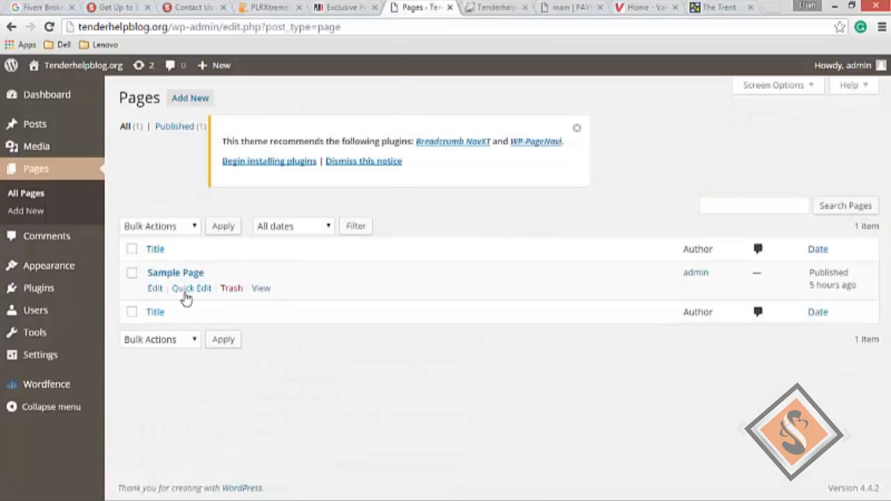
pyautogui.click(234, 289)
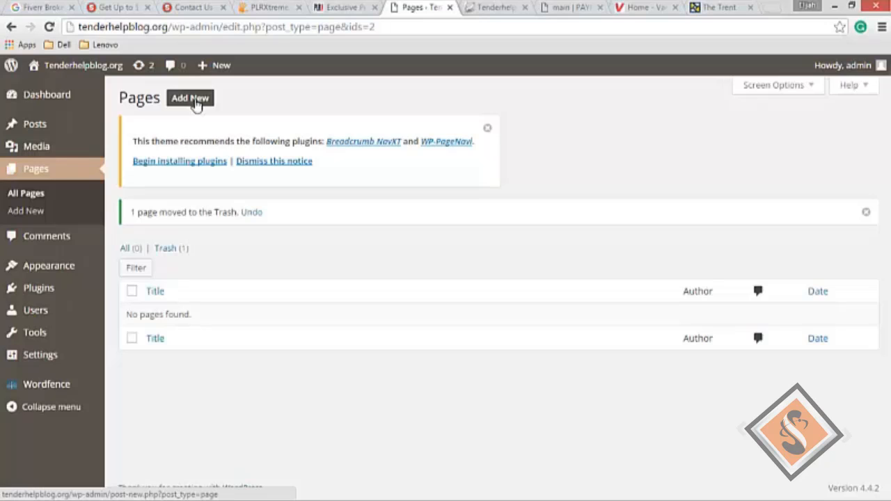
# - Switch to the Word document "UTF WEBSITE NAVIGATION AND CONTENT updated (1).docx" and review its site navigation outline, selecting the HOME heading
pyautogui.moveTo(518, 500)
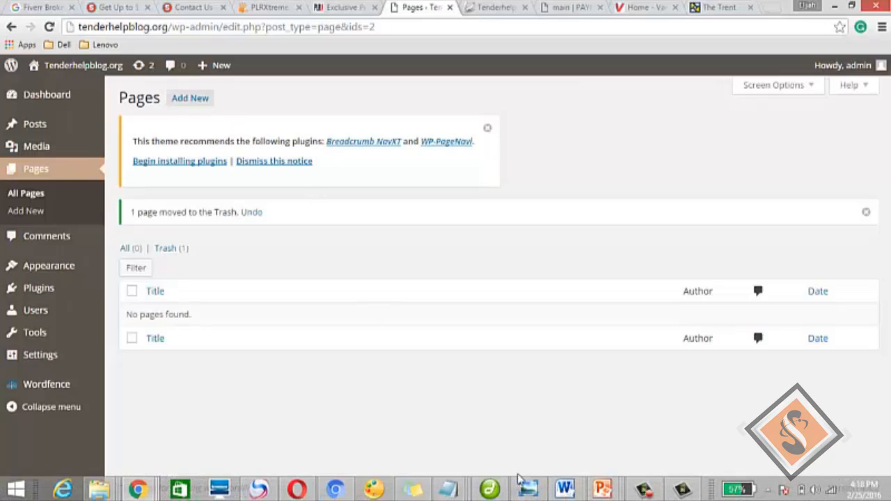
pyautogui.click(564, 494)
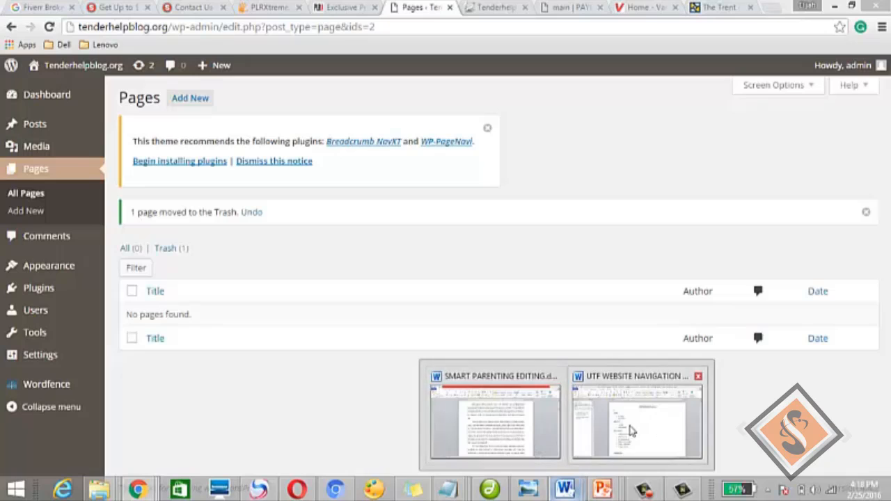
pyautogui.click(628, 433)
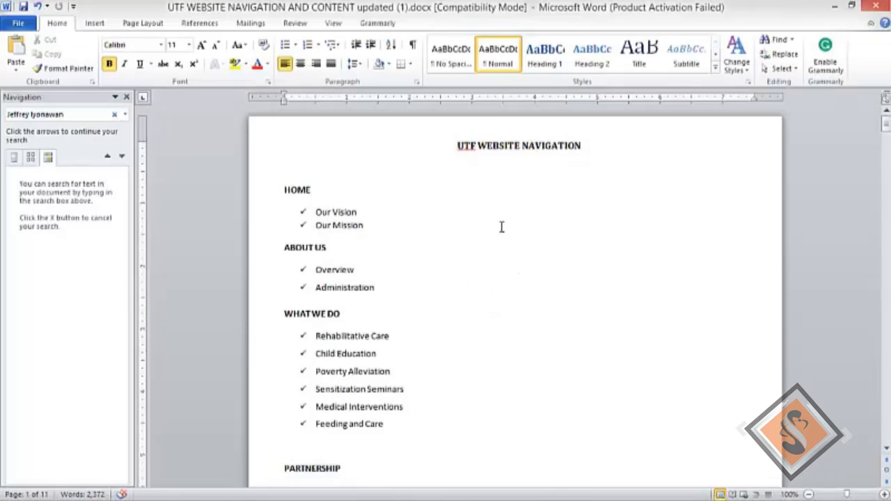
pyautogui.click(508, 228)
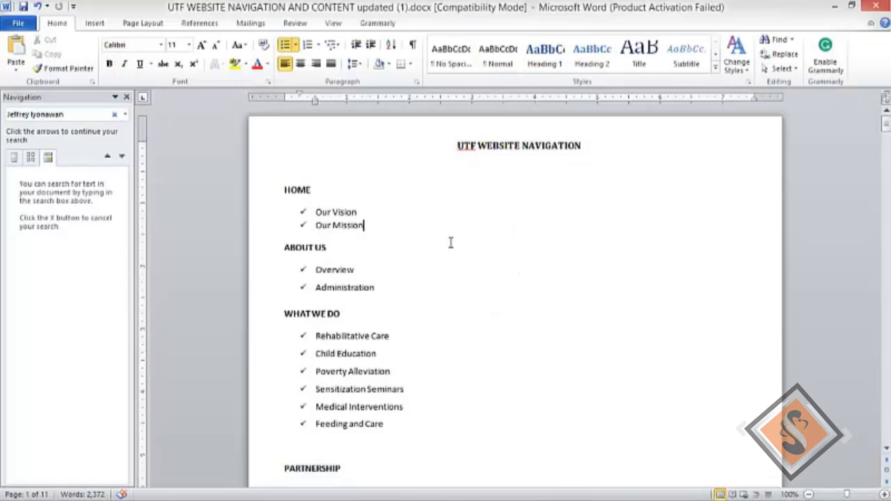
pyautogui.scroll(-2, 451, 242)
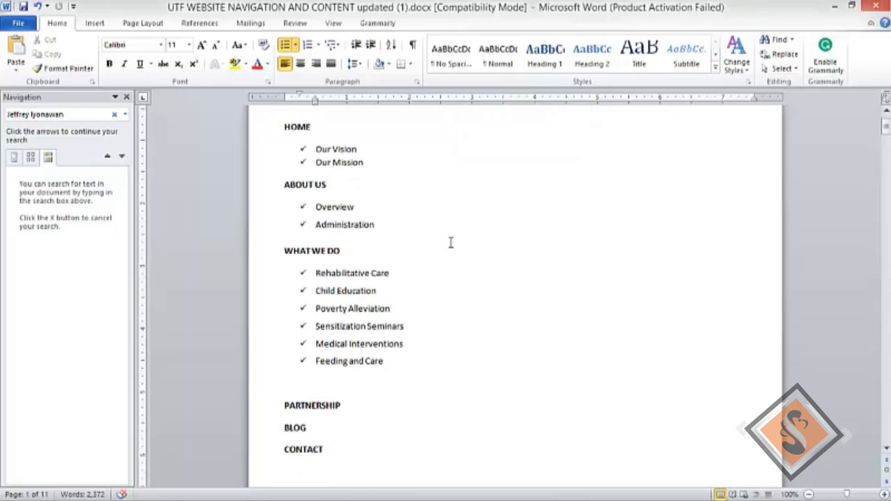
pyautogui.scroll(-2, 451, 242)
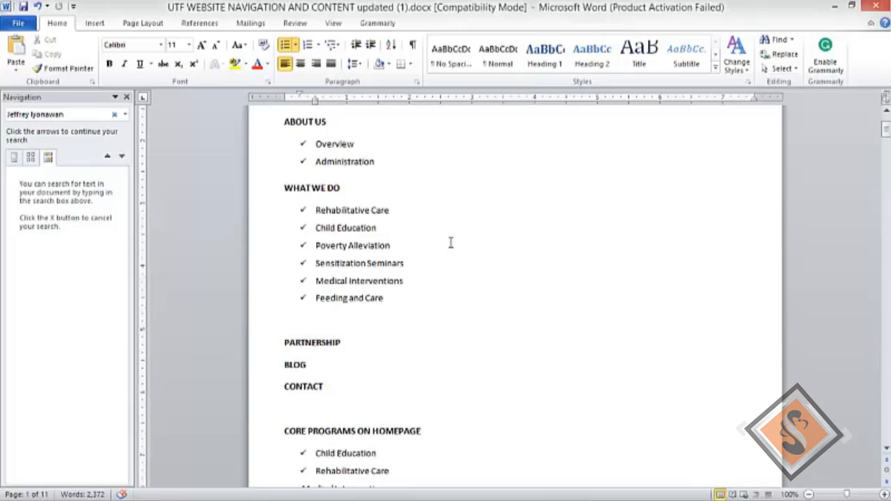
pyautogui.scroll(-6, 451, 243)
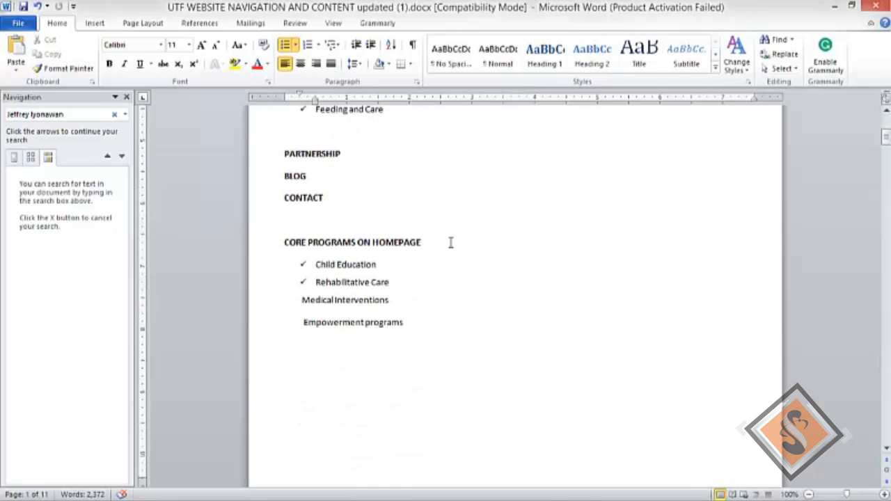
pyautogui.scroll(-2, 450, 242)
pyautogui.scroll(11, 451, 242)
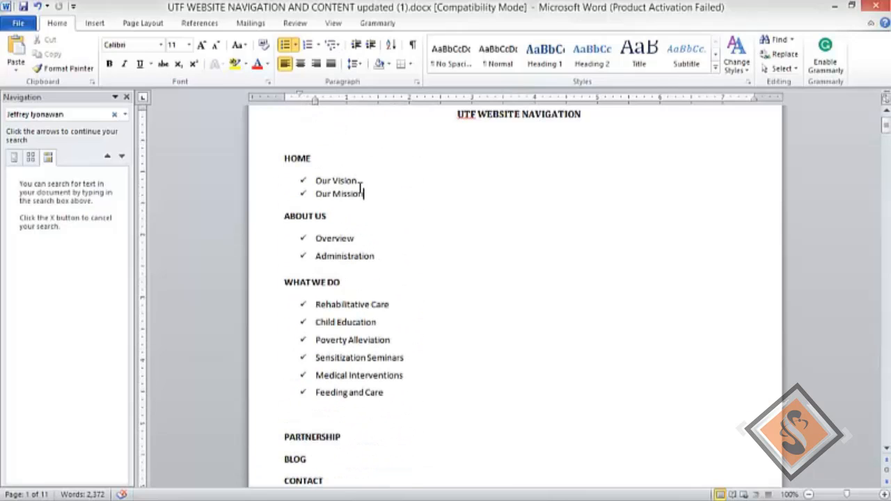
pyautogui.click(298, 158)
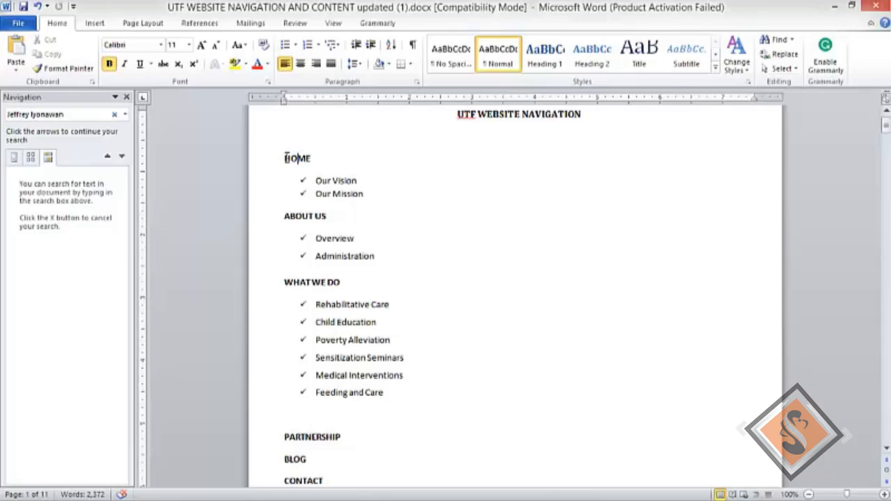
pyautogui.moveTo(286, 158); pyautogui.dragTo(317, 166)
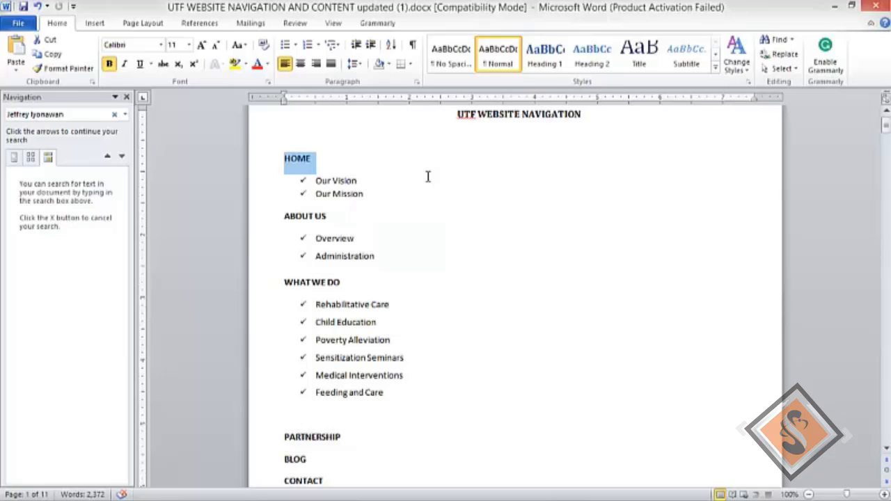
# - Switch back to WordPress in the browser and start adding a new page
pyautogui.hotkey('alt', 'Tab')
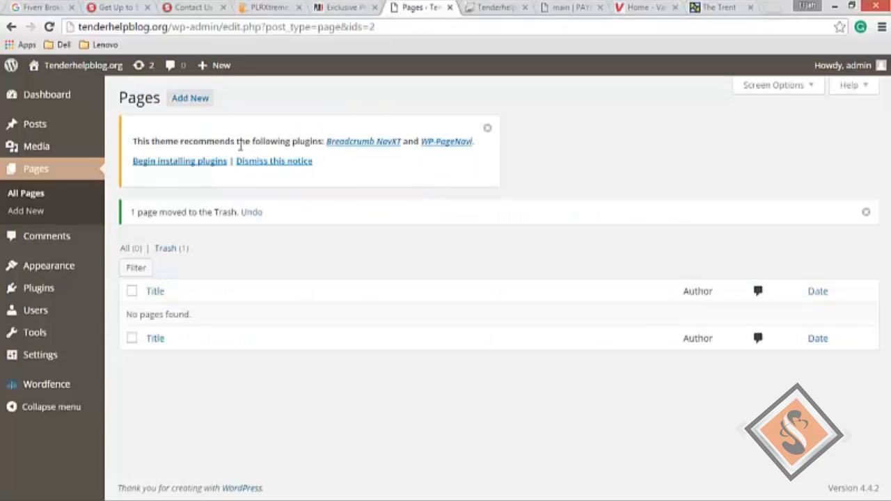
pyautogui.click(199, 100)
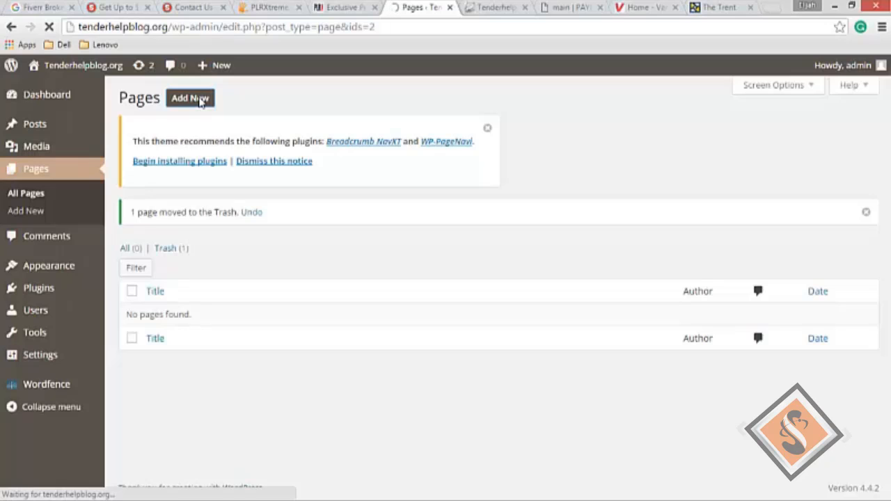
# - In the Word document, find the HOME website content and copy the two paragraphs under Our Mission
pyautogui.hotkey('alt', 'Tab')
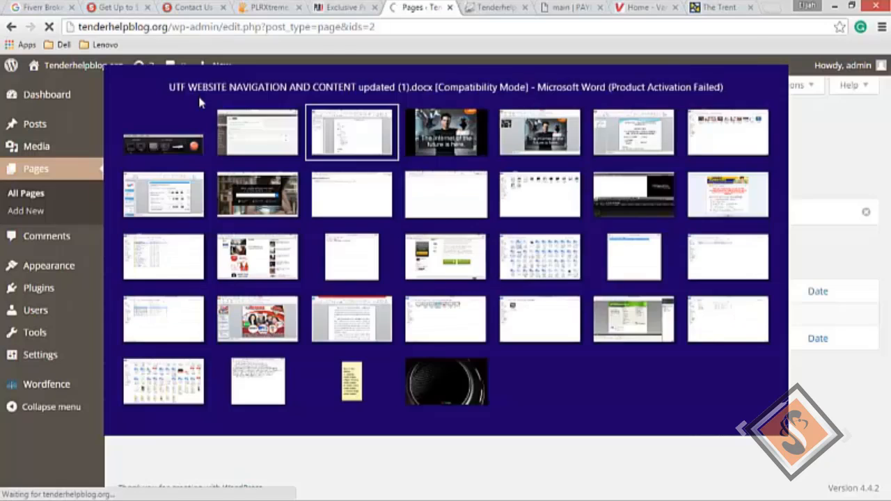
pyautogui.scroll(-6, 515, 291)
pyautogui.scroll(-10, 515, 292)
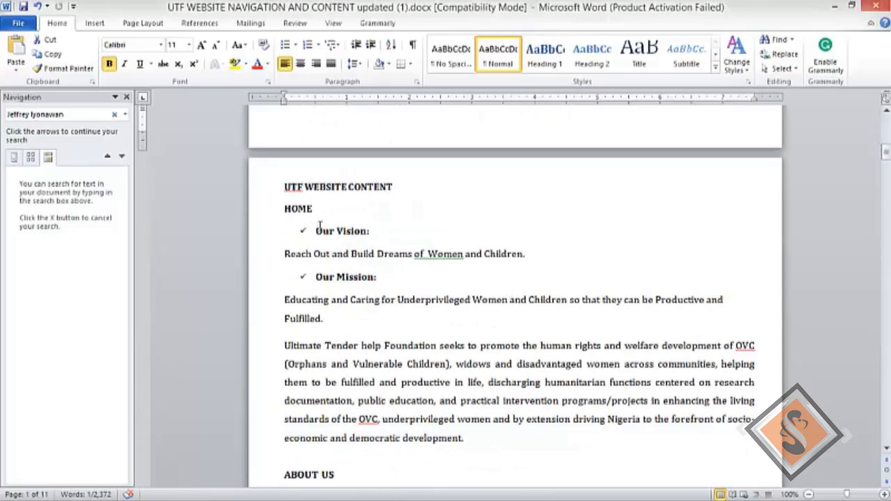
pyautogui.scroll(-4, 368, 290)
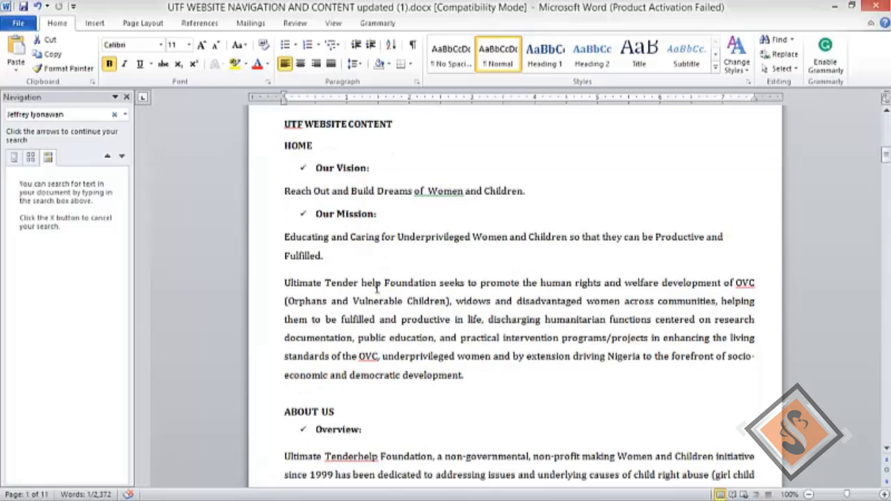
pyautogui.scroll(2, 344, 256)
pyautogui.scroll(-3, 320, 221)
pyautogui.scroll(-10, 320, 223)
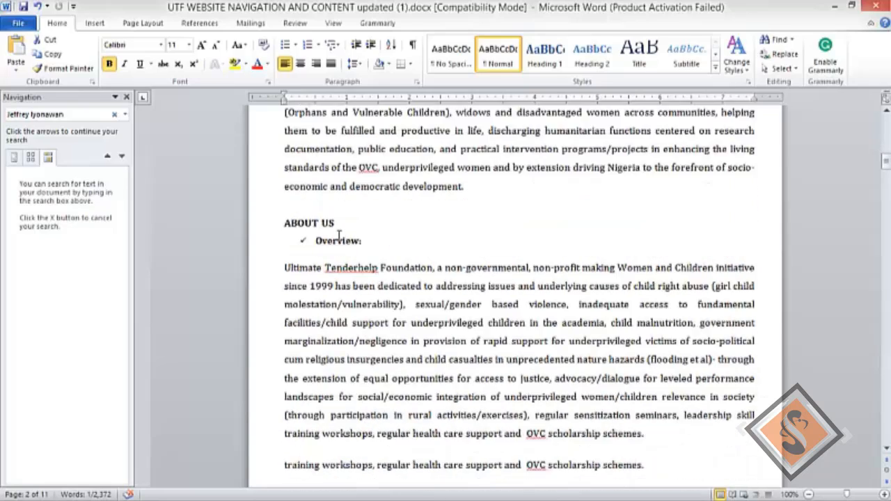
pyautogui.scroll(4, 339, 235)
pyautogui.scroll(9, 339, 235)
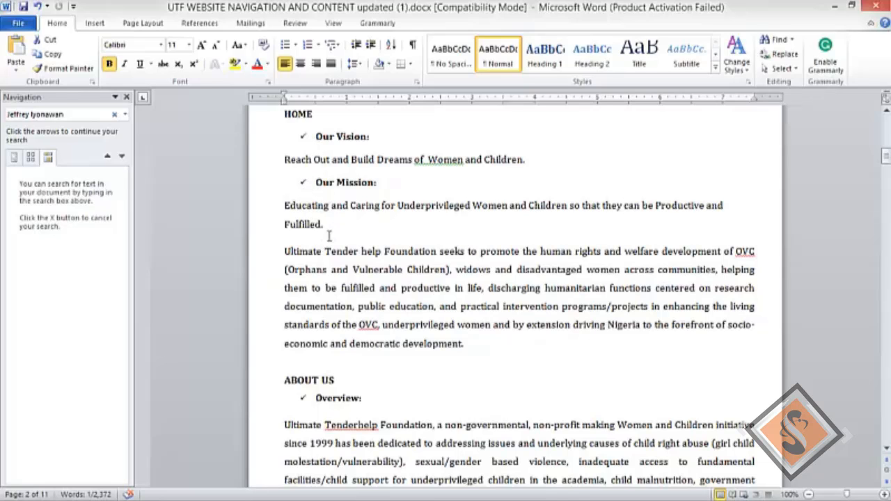
pyautogui.scroll(-3, 337, 242)
pyautogui.scroll(2, 339, 245)
pyautogui.scroll(1, 339, 246)
pyautogui.moveTo(286, 206); pyautogui.dragTo(474, 338)
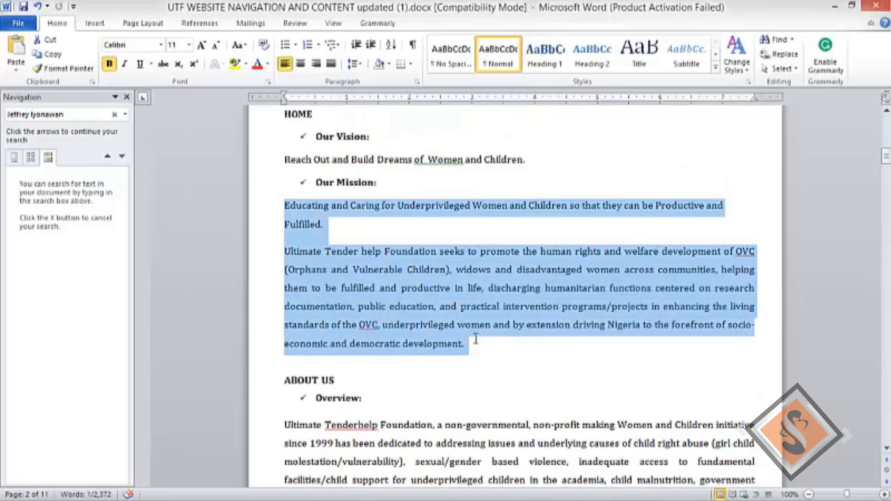
pyautogui.rightClick(469, 272)
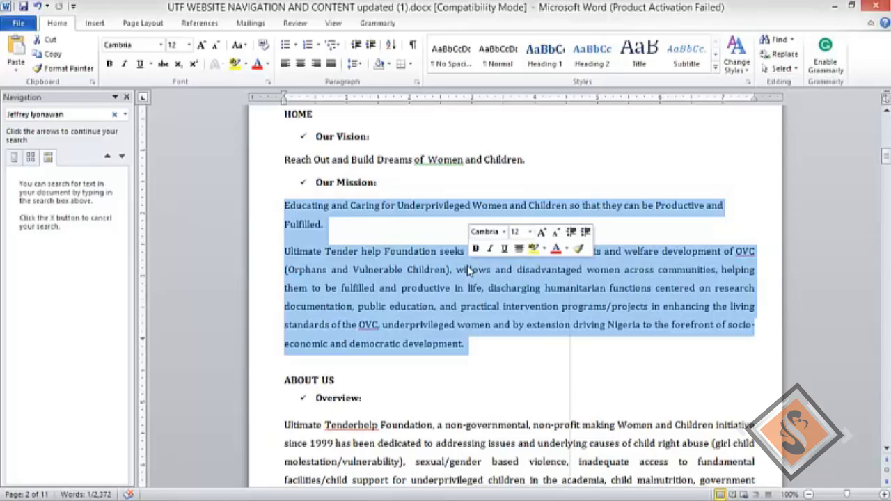
pyautogui.click(506, 291)
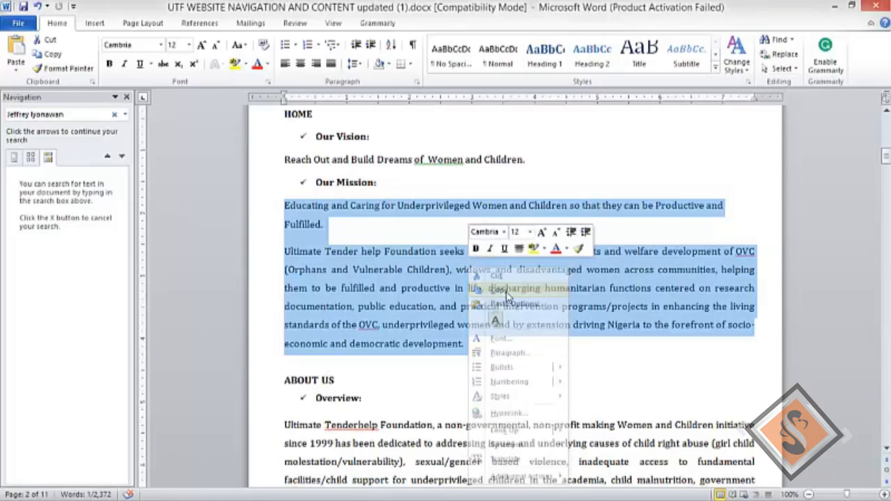
pyautogui.click(433, 257)
# - Switch to the new WordPress page, title it "Home" and paste the copied mission text as its content
pyautogui.hotkey('alt', 'Tab')
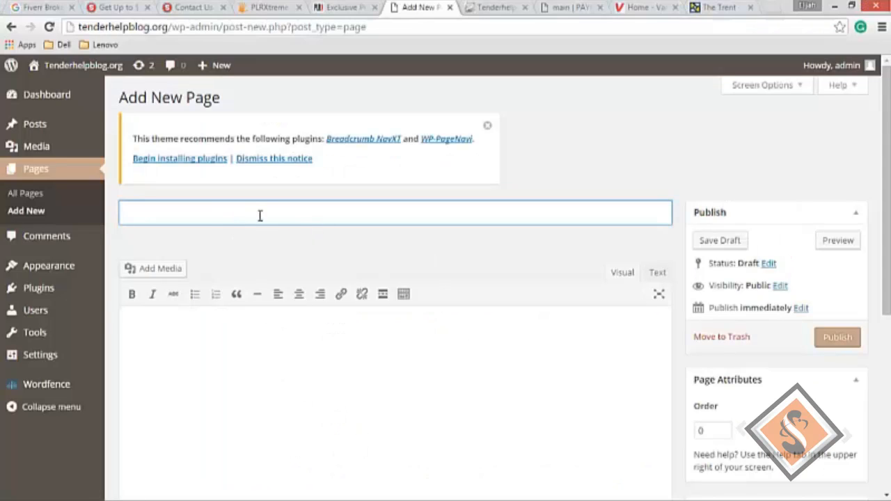
pyautogui.write('Home')
pyautogui.click(281, 384)
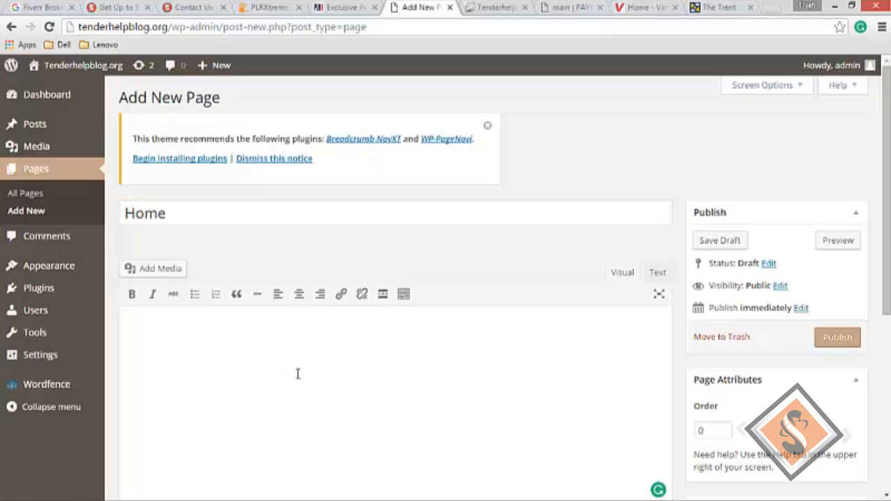
pyautogui.hotkey('ctrl', 'v')
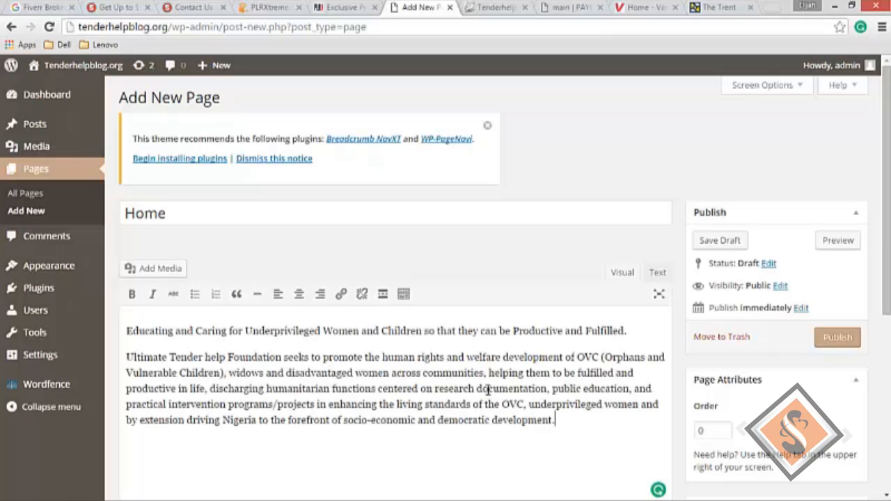
# - Show the editor's additional formatting options and justify all the text of the Home page
pyautogui.hotkey('ctrl', 'a')
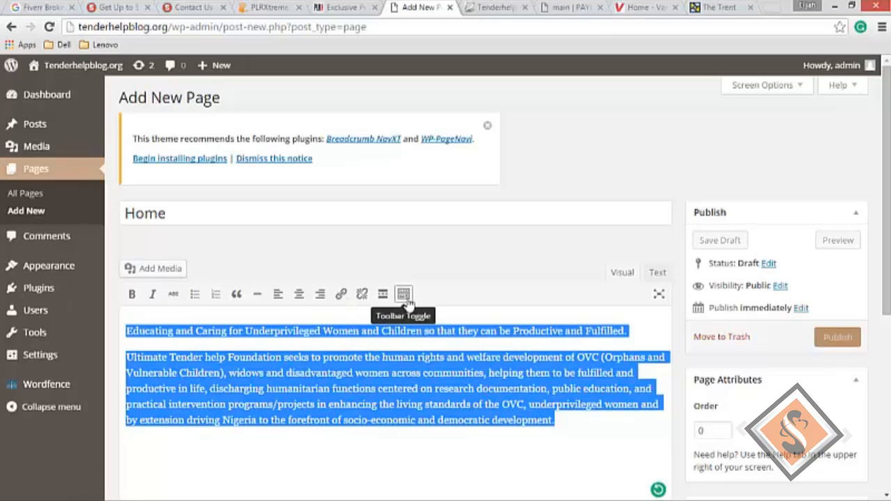
pyautogui.click(404, 295)
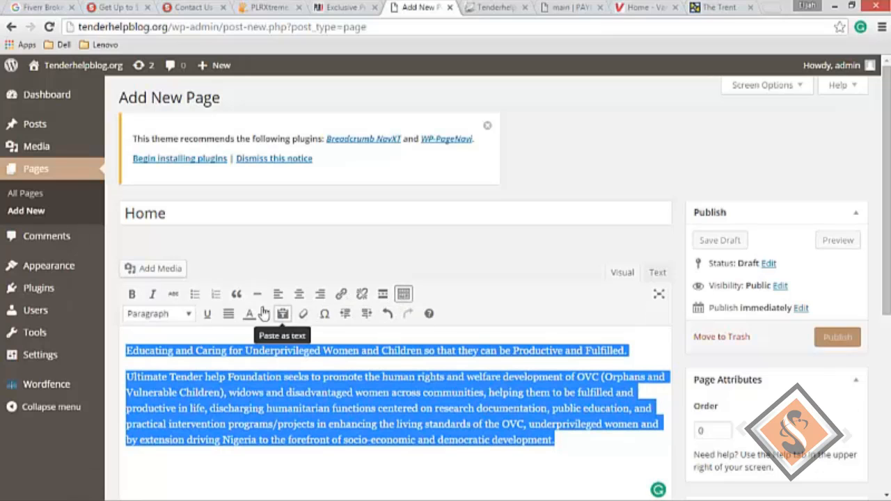
pyautogui.click(228, 314)
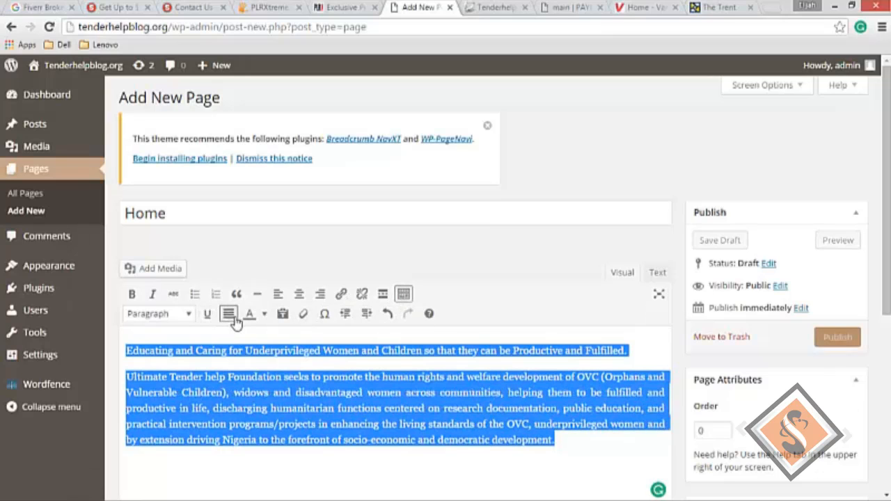
pyautogui.click(471, 392)
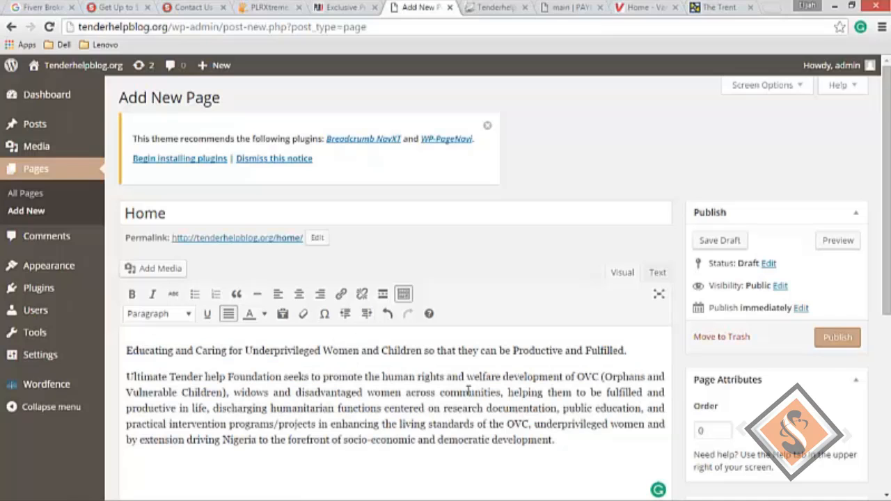
pyautogui.click(127, 348)
# - Look over the Home page's content and settings, and publish the page
pyautogui.scroll(-2, 512, 418)
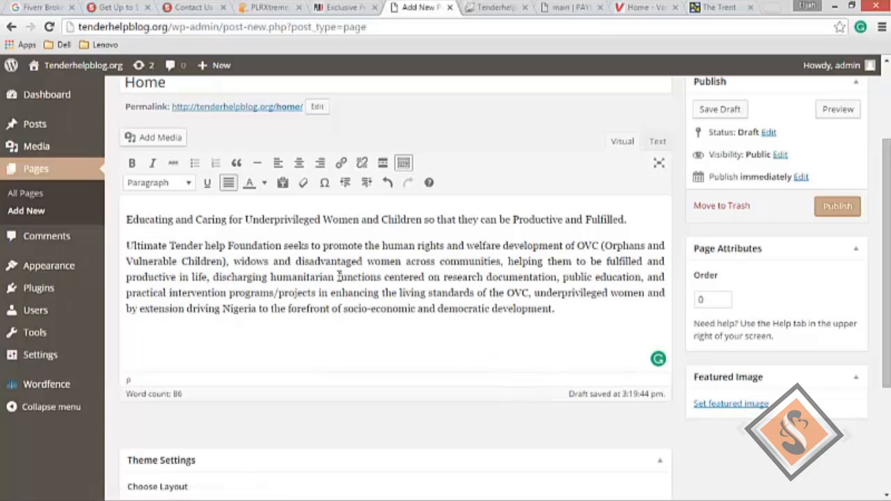
pyautogui.scroll(2, 337, 277)
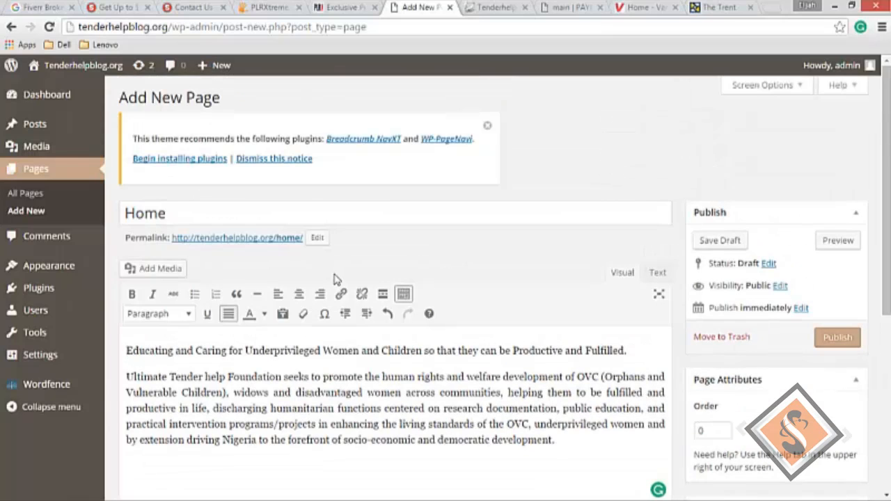
pyautogui.click(839, 341)
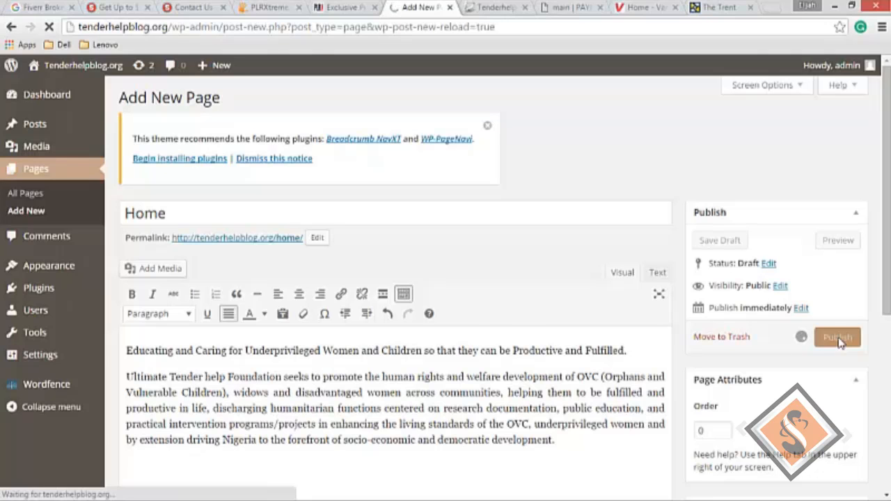
# - Switch to the Word document and select the ABOUT US heading below the Our Mission text
pyautogui.hotkey('alt', 'Tab')
pyautogui.scroll(-1, 493, 332)
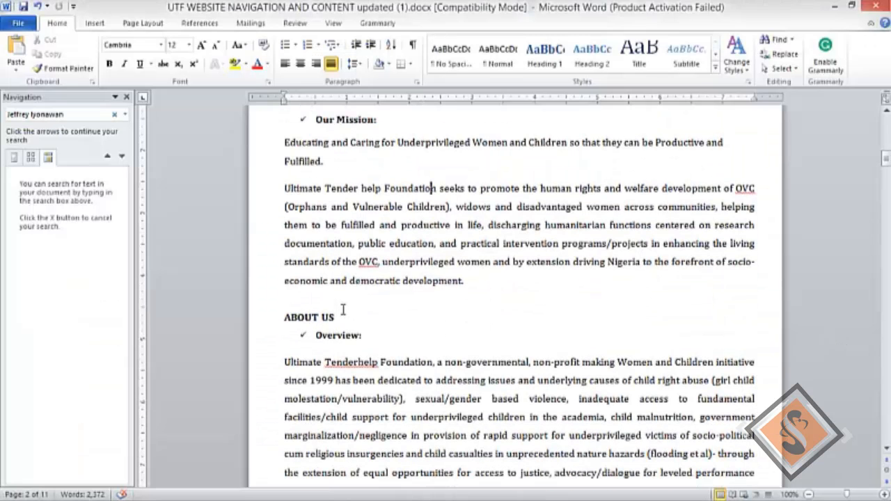
pyautogui.moveTo(338, 317); pyautogui.dragTo(287, 315)
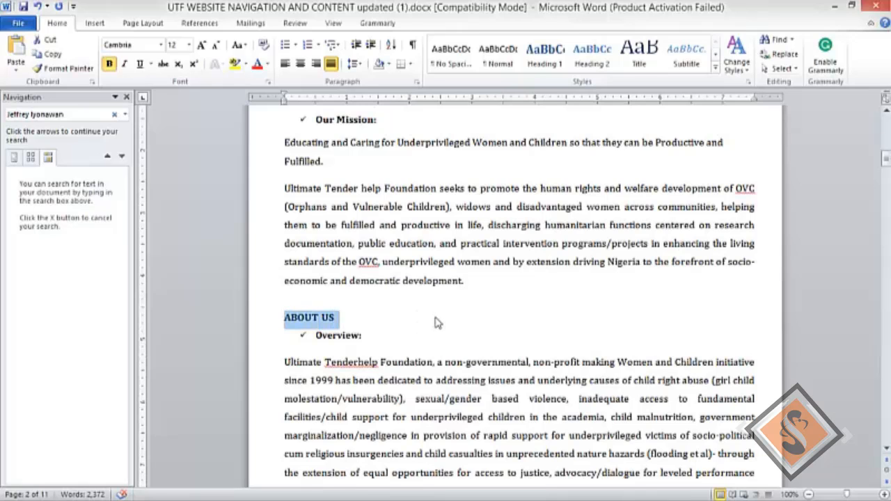
# - Return to the WordPress page editor and look over the Home page's content and theme settings
pyautogui.hotkey('alt', 'Tab')
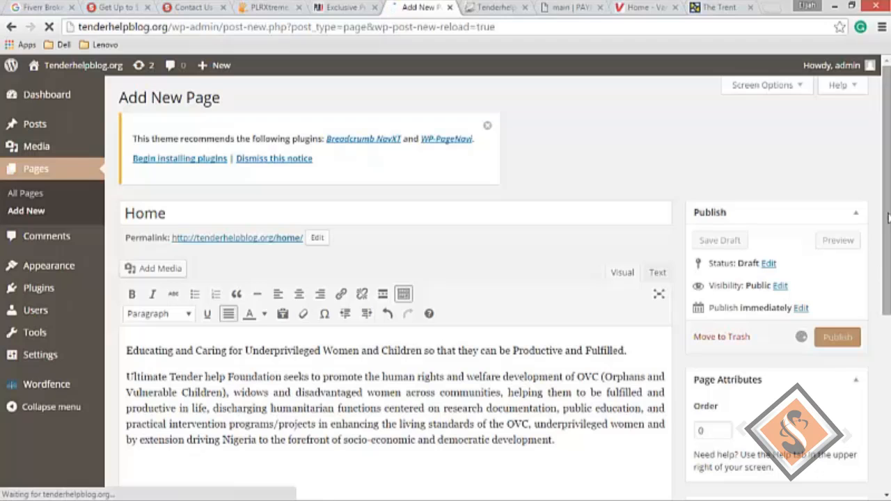
pyautogui.scroll(-1, 886, 220)
pyautogui.scroll(-3, 446, 285)
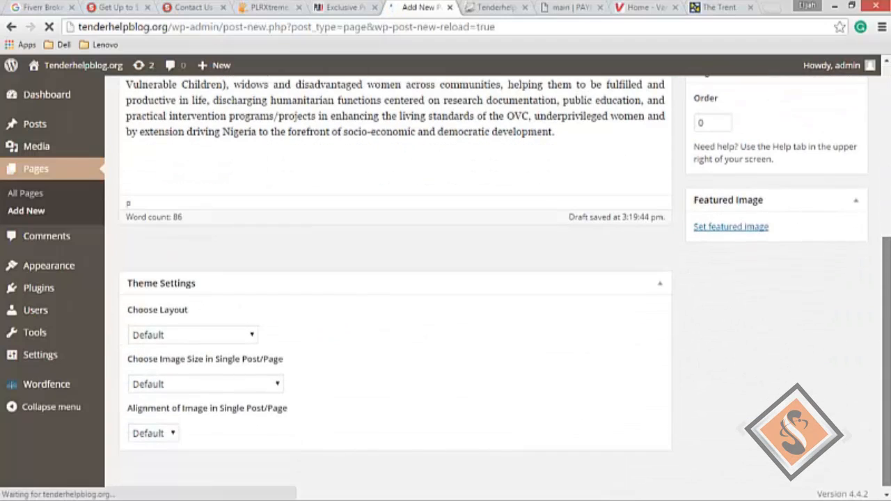
pyautogui.scroll(5, 884, 186)
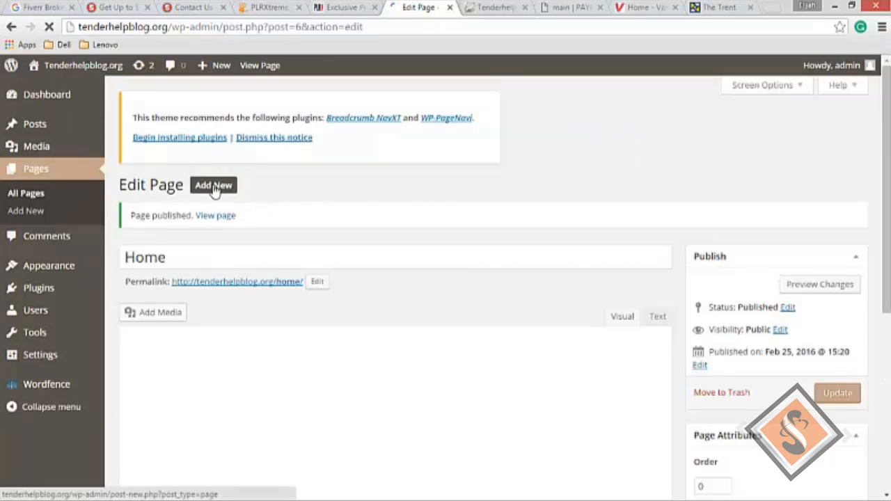
# - Switch to the Tenderhelpblog.org site, reload it and open its Home page
pyautogui.click(485, 7)
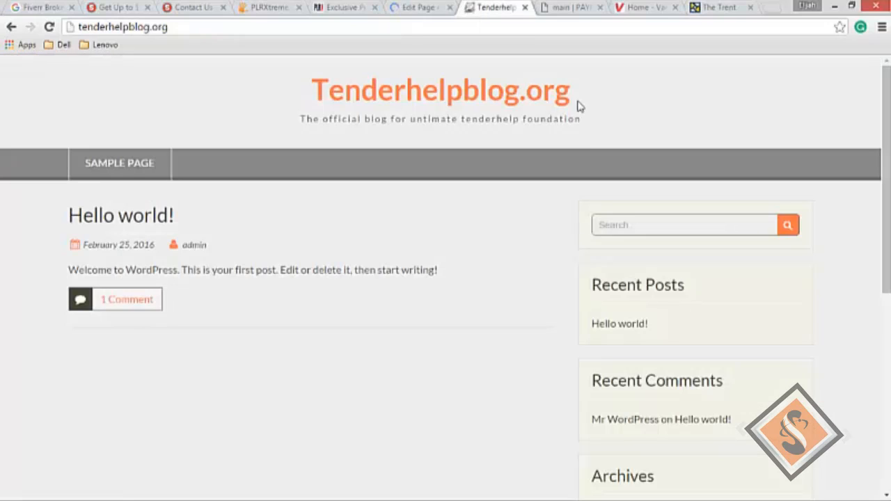
pyautogui.rightClick(639, 82)
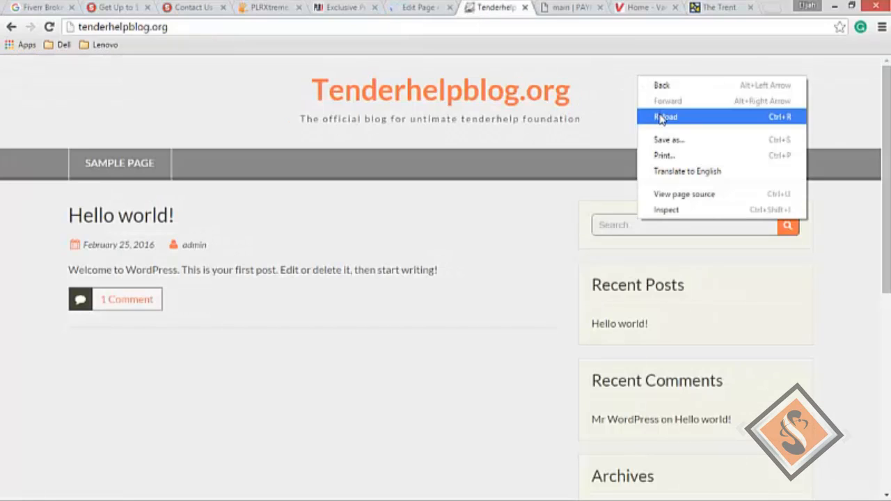
pyautogui.click(660, 119)
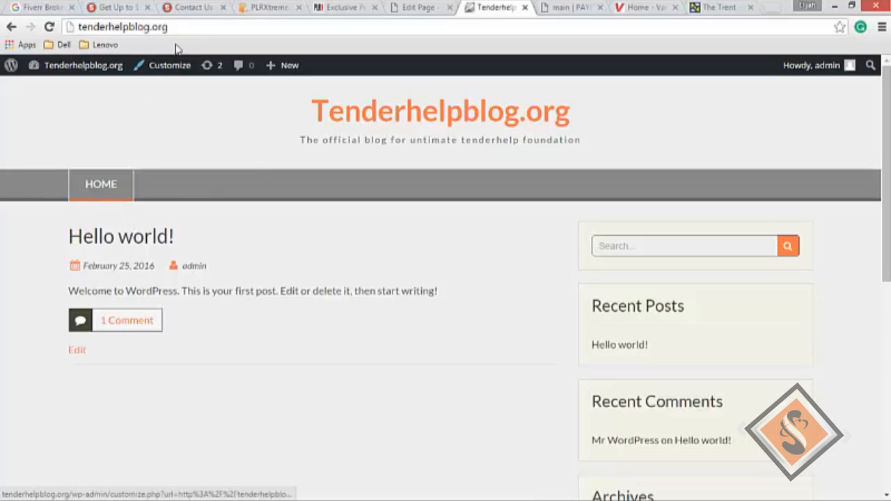
pyautogui.click(106, 187)
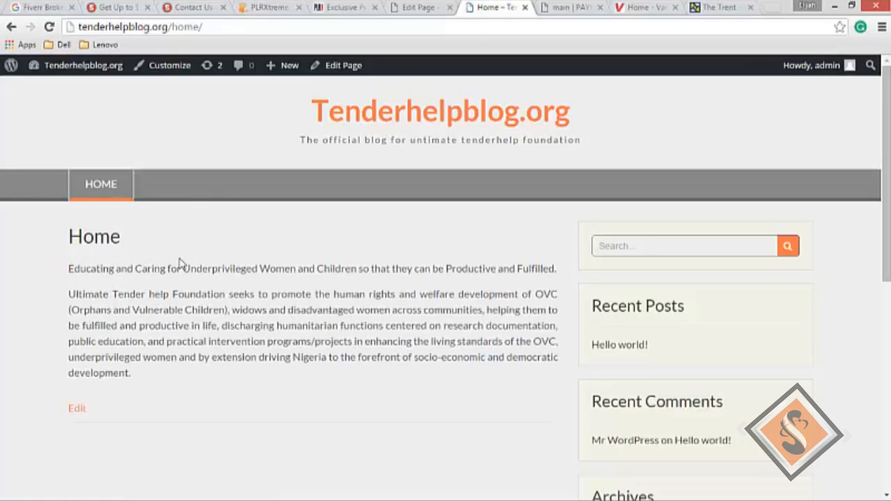
# - Examine the published Home page from header to footer, including its mission text and sidebar widgets
pyautogui.scroll(-3, 240, 318)
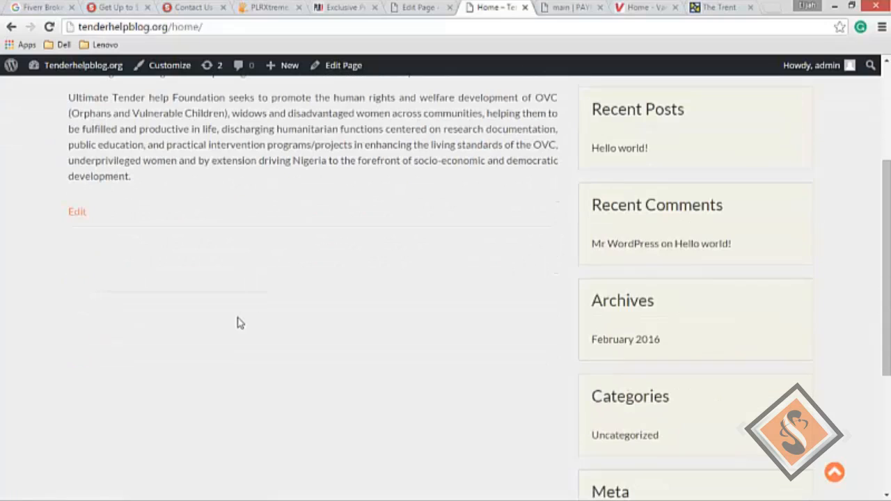
pyautogui.scroll(3, 240, 320)
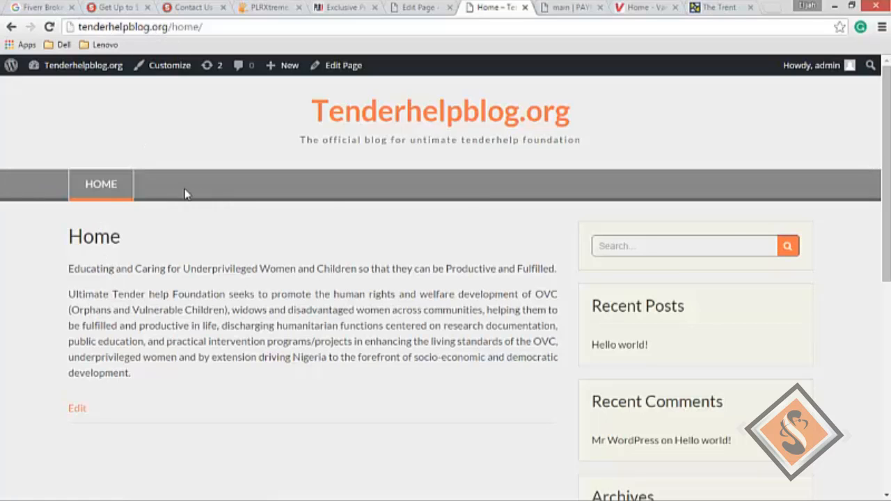
pyautogui.scroll(-3, 407, 345)
pyautogui.scroll(-3, 407, 345)
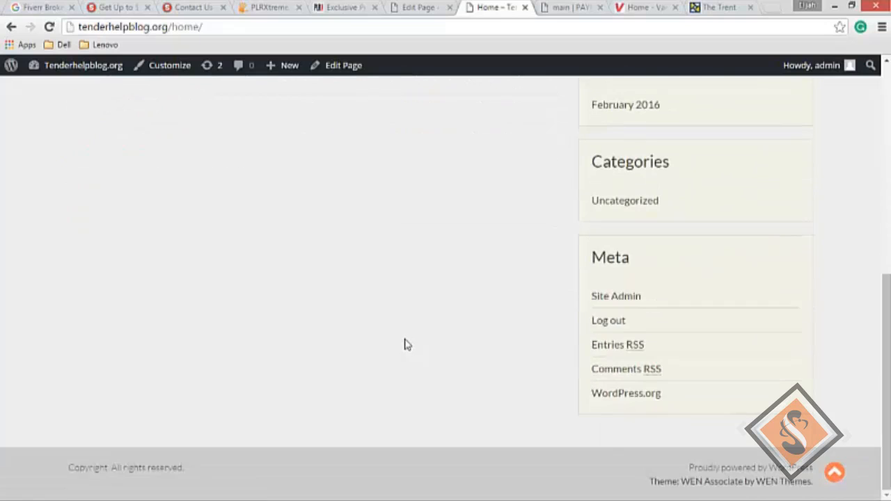
pyautogui.scroll(3, 408, 344)
pyautogui.scroll(4, 408, 344)
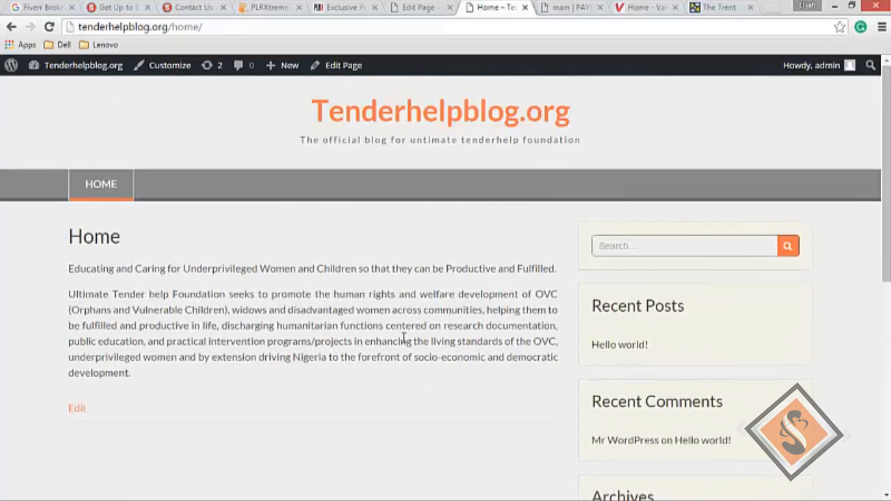
pyautogui.scroll(-5, 701, 369)
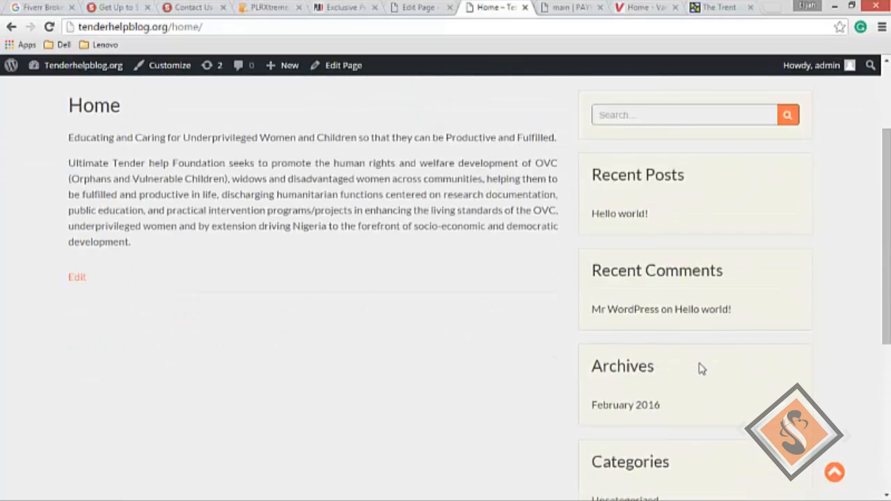
pyautogui.scroll(-2, 696, 361)
pyautogui.scroll(6, 694, 358)
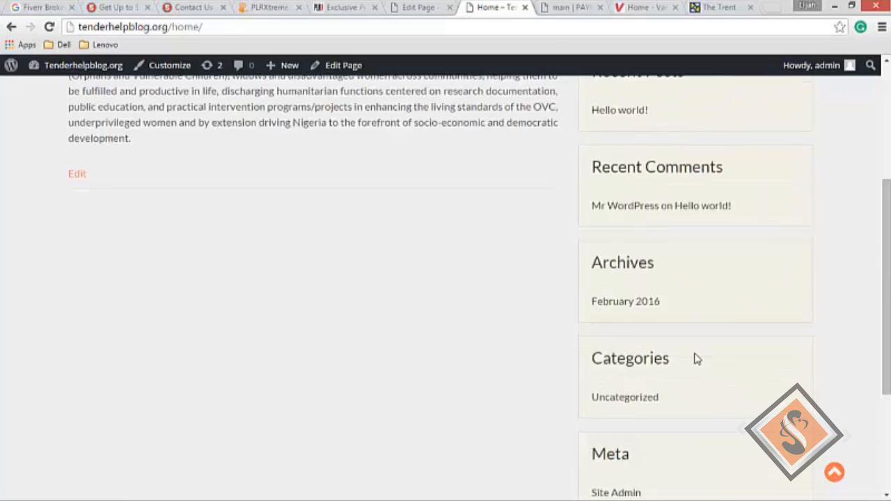
pyautogui.scroll(-6, 689, 369)
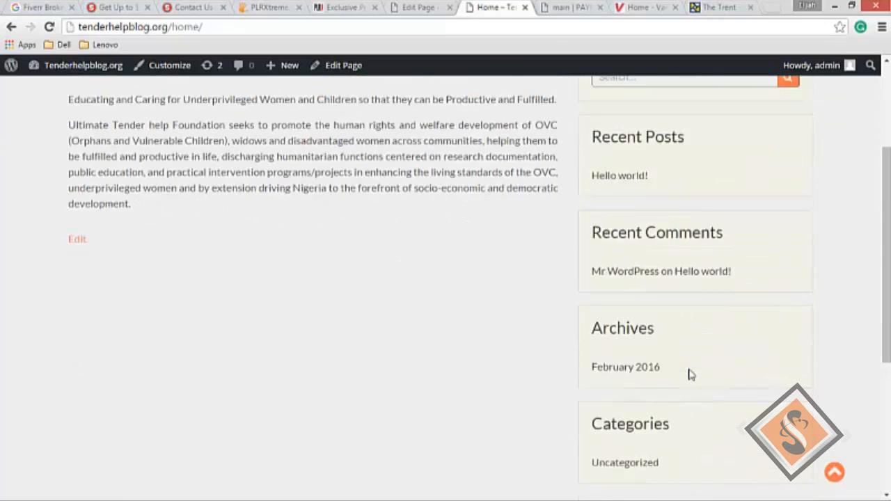
pyautogui.scroll(7, 689, 373)
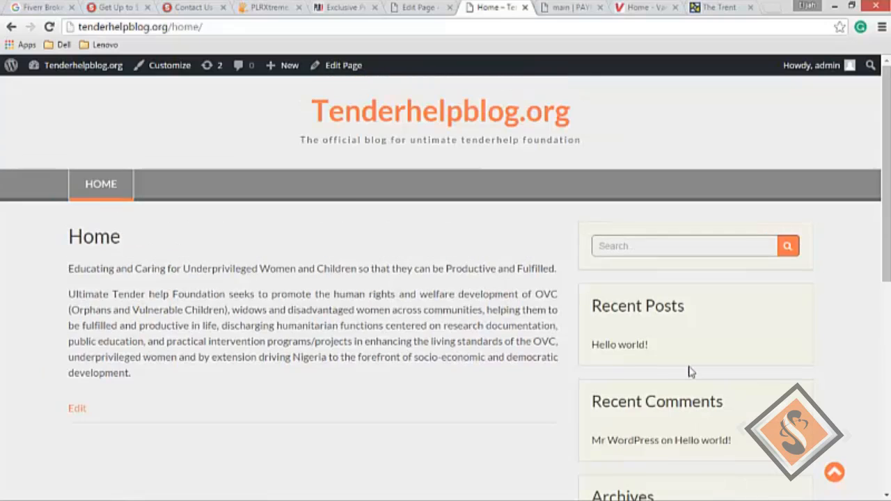
# - Return to the WordPress page editor, start another new page and title it "ABOUT US"
pyautogui.click(416, 12)
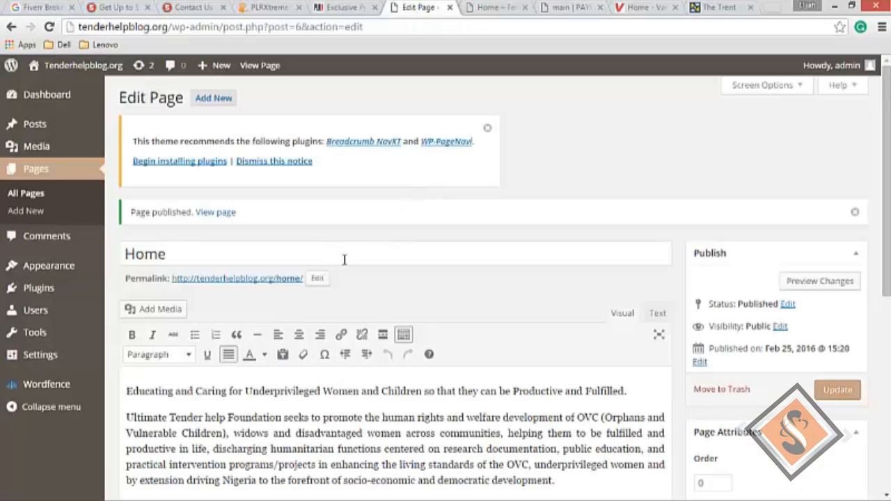
pyautogui.click(213, 99)
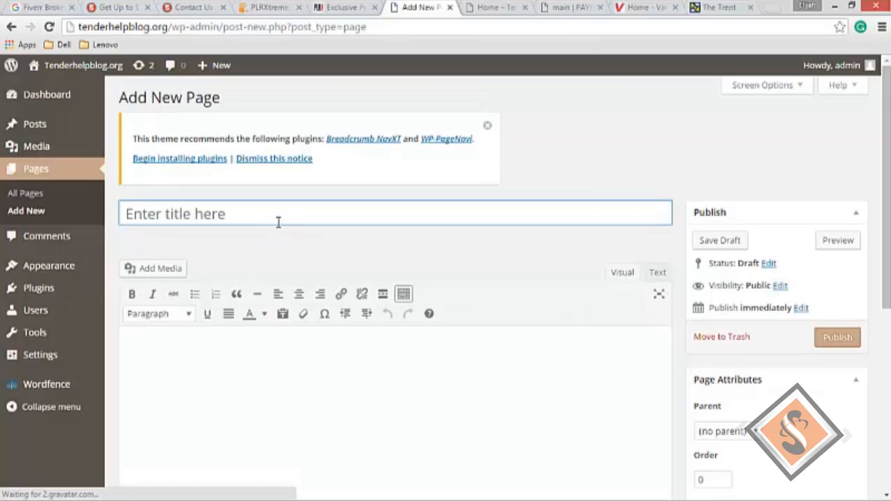
pyautogui.click(282, 214)
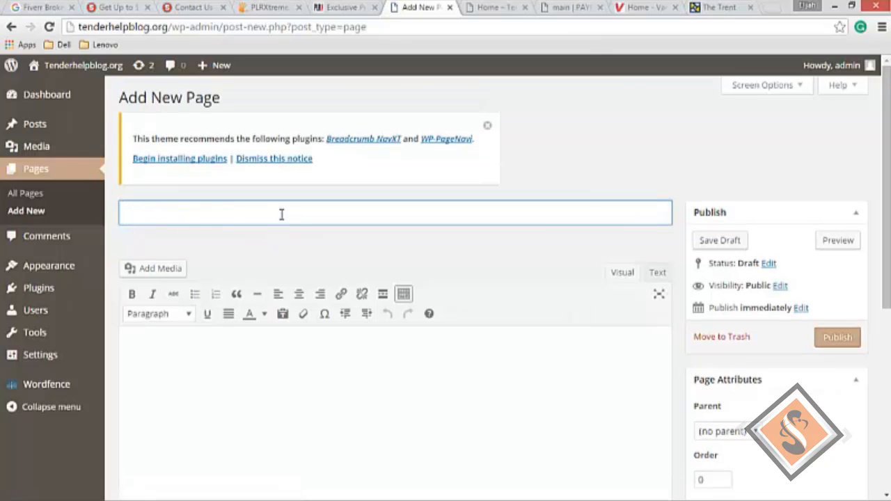
pyautogui.write('ABOUT US')
pyautogui.press('Return')
# - In the Word document, select the Overview paragraphs under ABOUT US and look through the objectives and administration sections that follow
pyautogui.hotkey('alt', 'Tab')
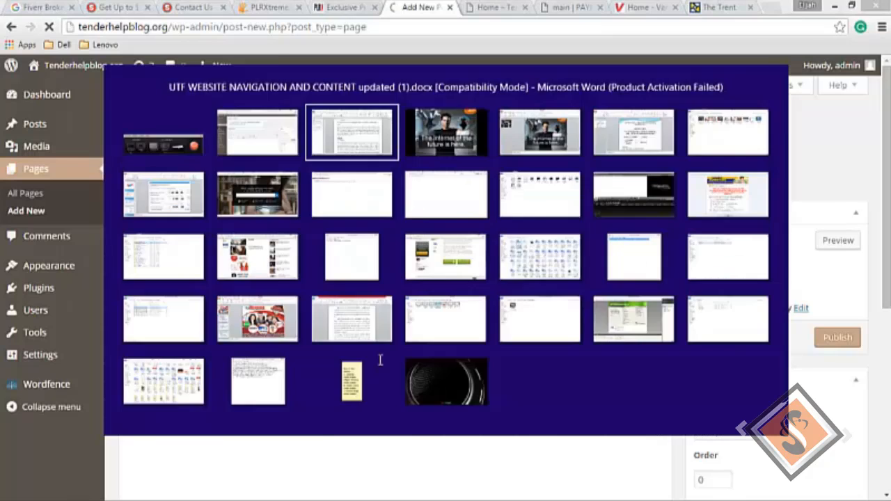
pyautogui.scroll(-3, 376, 306)
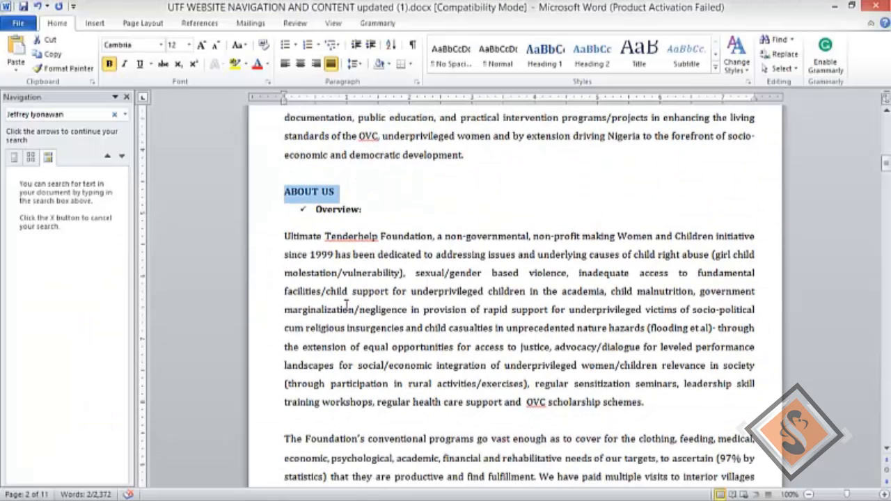
pyautogui.moveTo(285, 234); pyautogui.dragTo(432, 434)
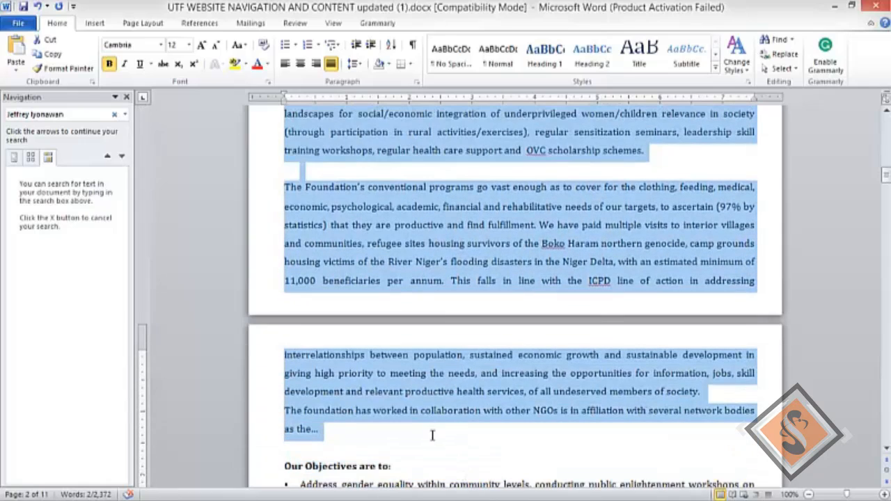
pyautogui.scroll(-5, 432, 434)
pyautogui.scroll(-4, 434, 435)
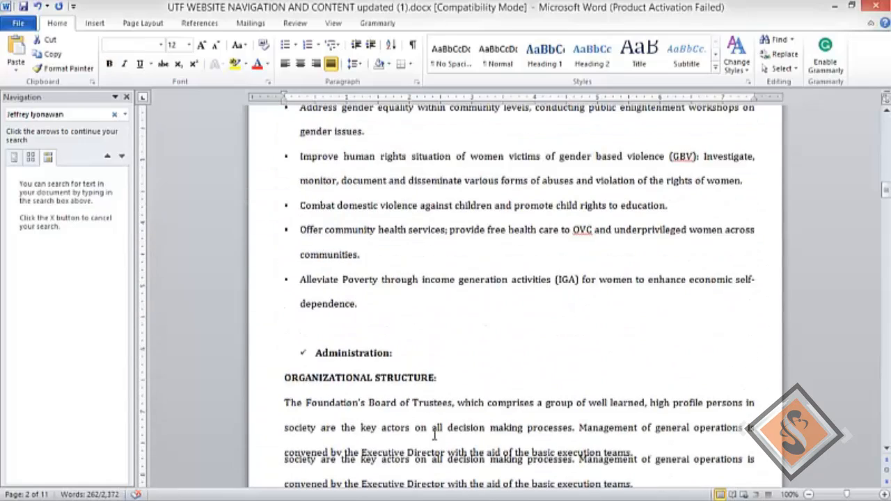
pyautogui.scroll(5, 434, 435)
pyautogui.scroll(2, 434, 436)
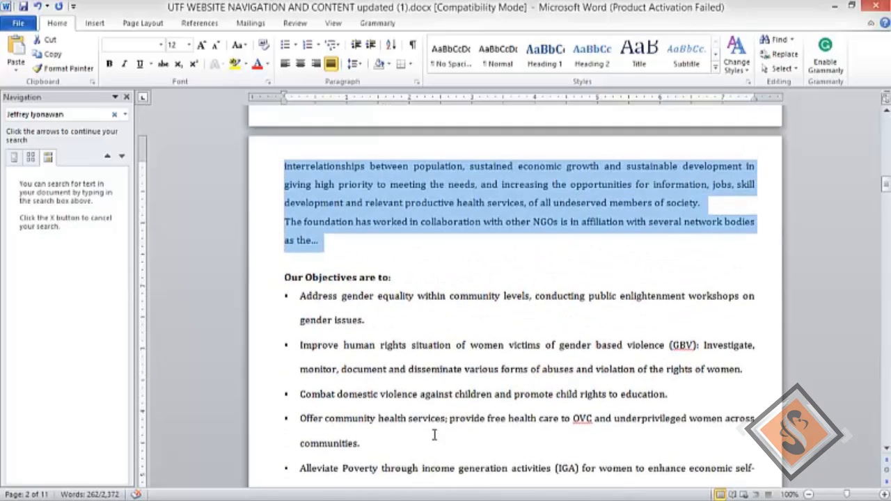
pyautogui.scroll(-6, 434, 434)
pyautogui.scroll(3, 417, 362)
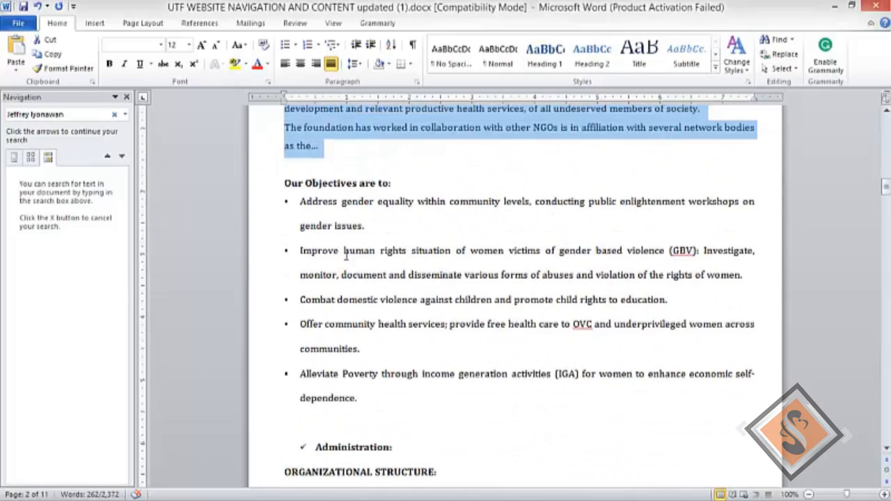
pyautogui.scroll(-7, 320, 174)
pyautogui.scroll(-5, 369, 257)
pyautogui.scroll(11, 390, 277)
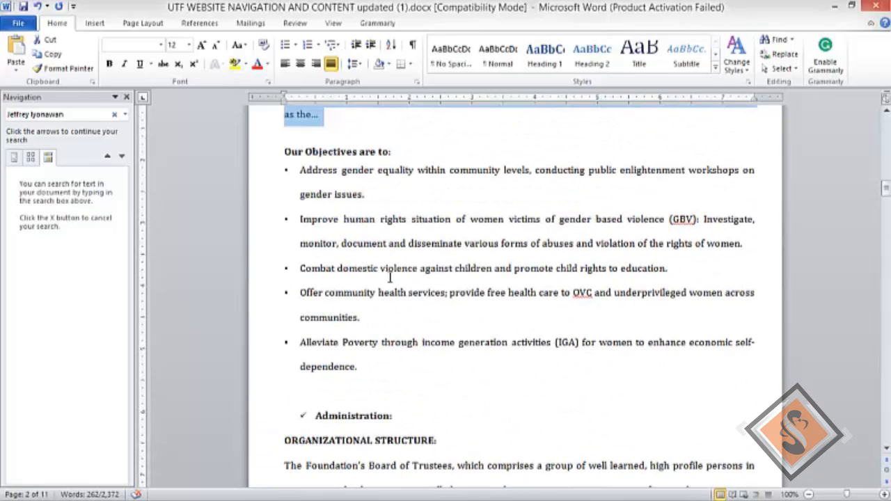
# - Extend the selection through the last bullet under "Our Objectives are to:" and copy the selected text
pyautogui.hotkey('shift', 'Down')
pyautogui.hotkey('shift', 'Down')
pyautogui.hotkey('shift', 'Down')
pyautogui.hotkey('shift', 'Down')
pyautogui.hotkey('shift', 'Down')
pyautogui.hotkey('shift', 'Down')
pyautogui.hotkey('shift', 'Down')
pyautogui.hotkey('shift', 'Down')
pyautogui.hotkey('shift', 'Down')
pyautogui.hotkey('shift', 'Down')
pyautogui.hotkey('shift', 'Down')
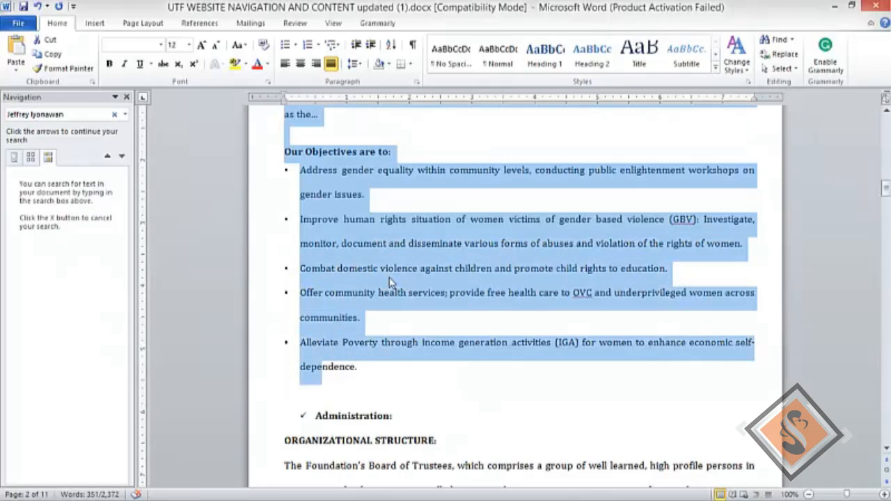
pyautogui.hotkey('shift', 'Right')
pyautogui.hotkey('shift', 'Right')
pyautogui.hotkey('shift', 'Right')
pyautogui.hotkey('shift', 'Right')
pyautogui.hotkey('shift', 'Right')
pyautogui.hotkey('shift', 'Right')
pyautogui.hotkey('shift', 'Right')
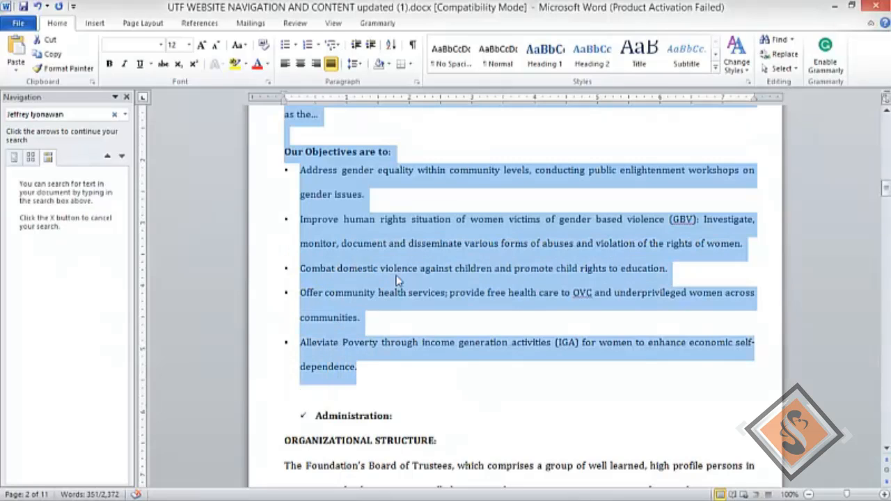
pyautogui.rightClick(450, 265)
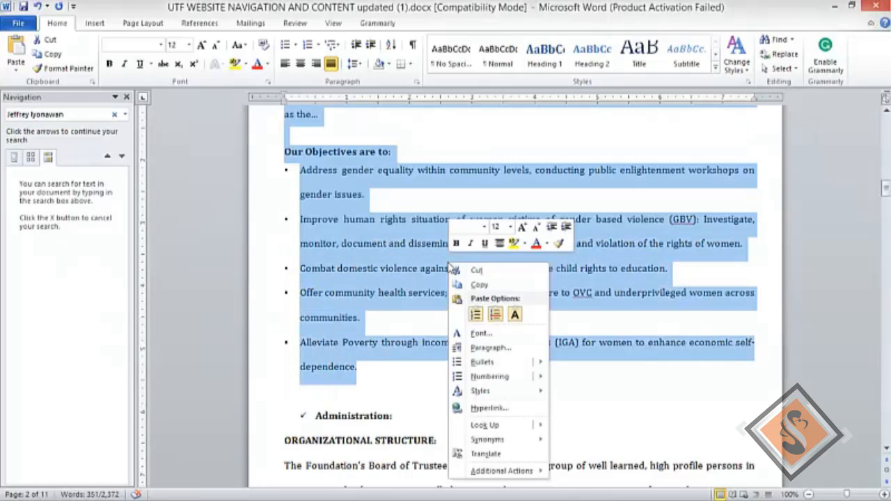
pyautogui.click(489, 286)
# - Switch to the new ABOUT US page in WordPress and paste the copied overview and objectives as its content
pyautogui.click(369, 200)
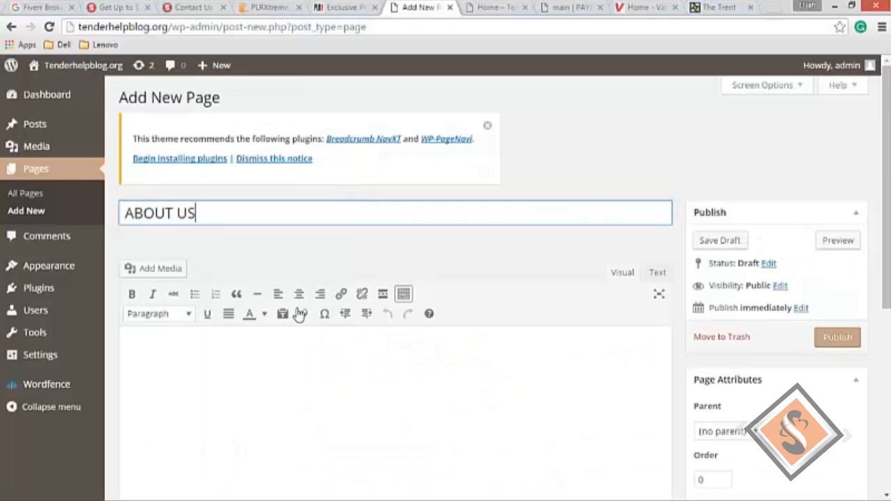
pyautogui.click(354, 390)
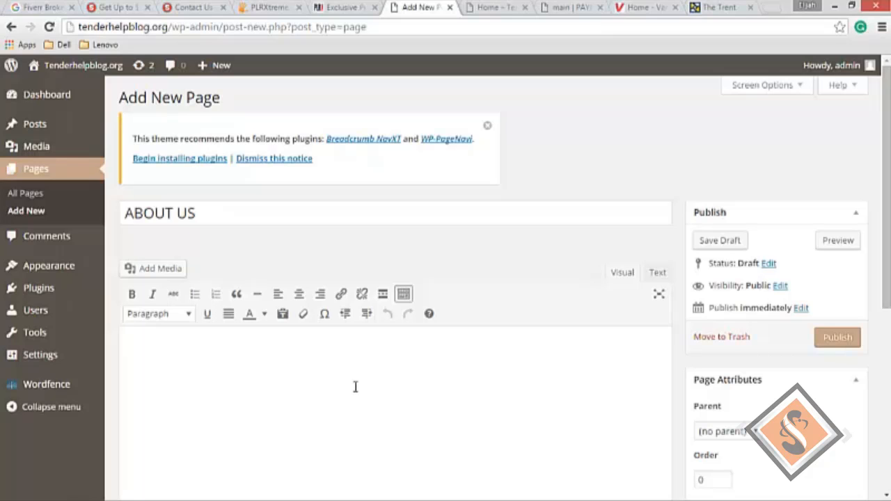
pyautogui.hotkey('ctrl', 'v')
pyautogui.scroll(-1, 418, 407)
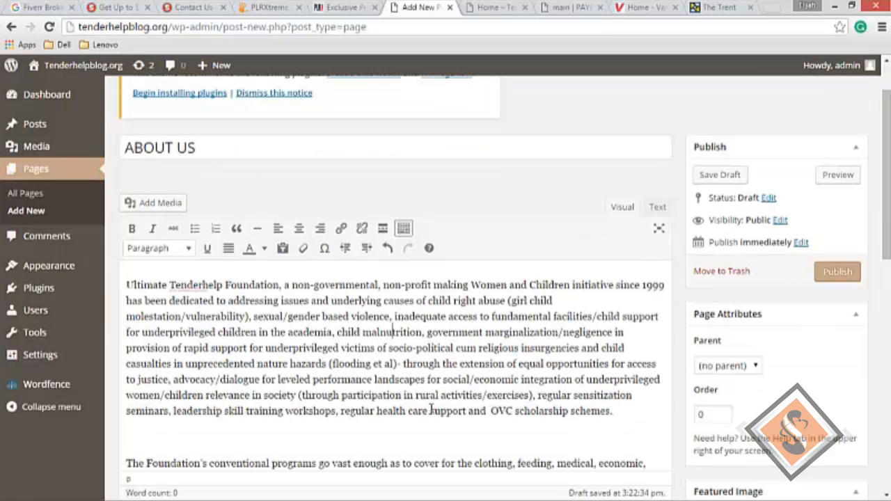
# - Justify all the text of the ABOUT US page
pyautogui.hotkey('ctrl', 'a')
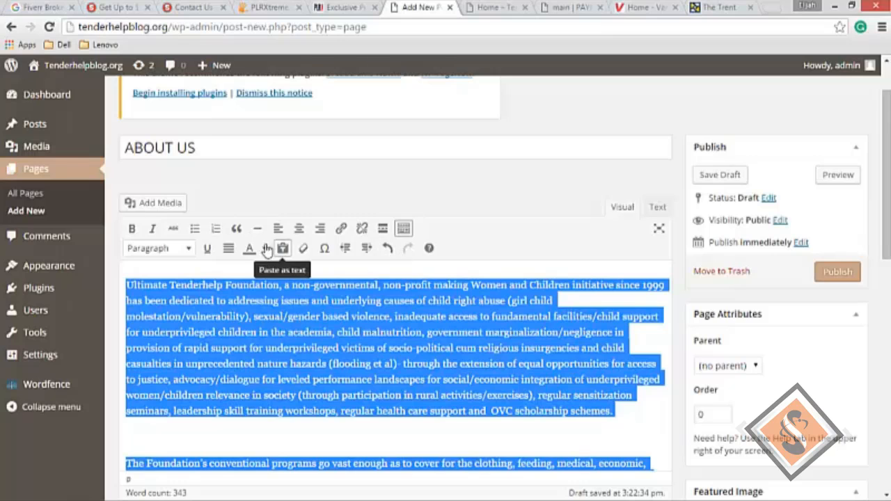
pyautogui.click(229, 248)
pyautogui.click(406, 332)
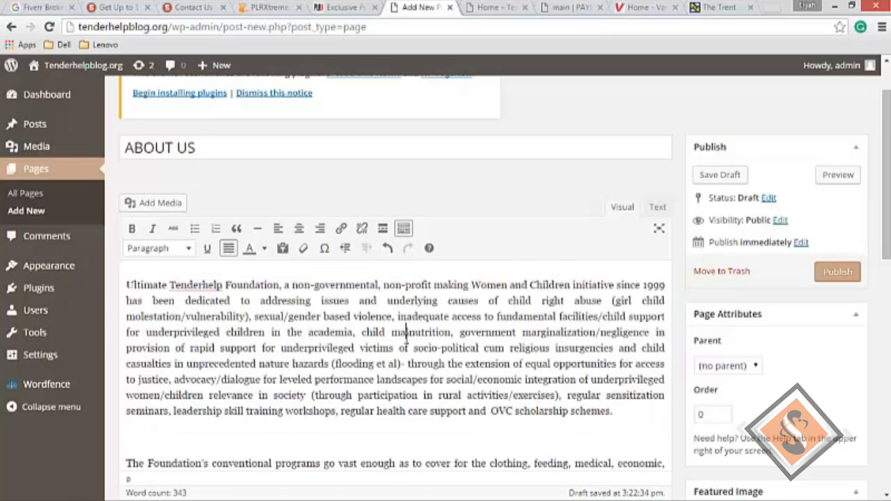
# - Remove the empty paragraph between the first two overview paragraphs of the ABOUT US page
pyautogui.scroll(-2, 406, 332)
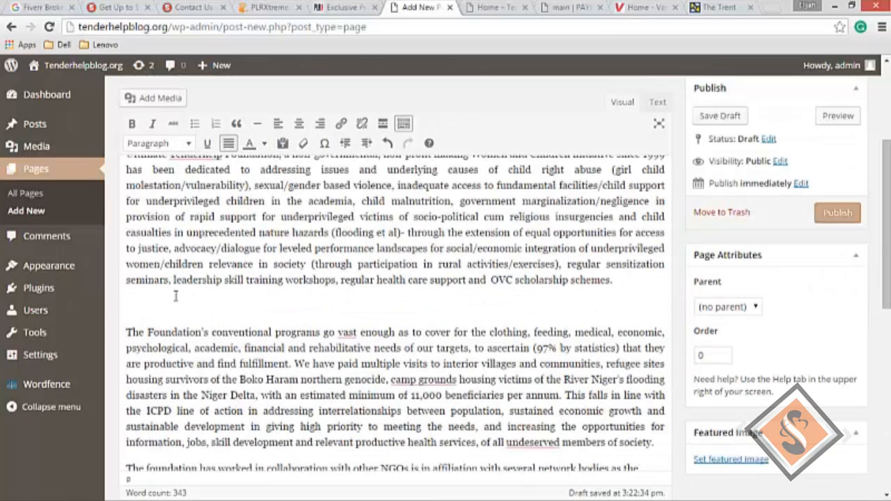
pyautogui.click(144, 307)
pyautogui.press('Delete')
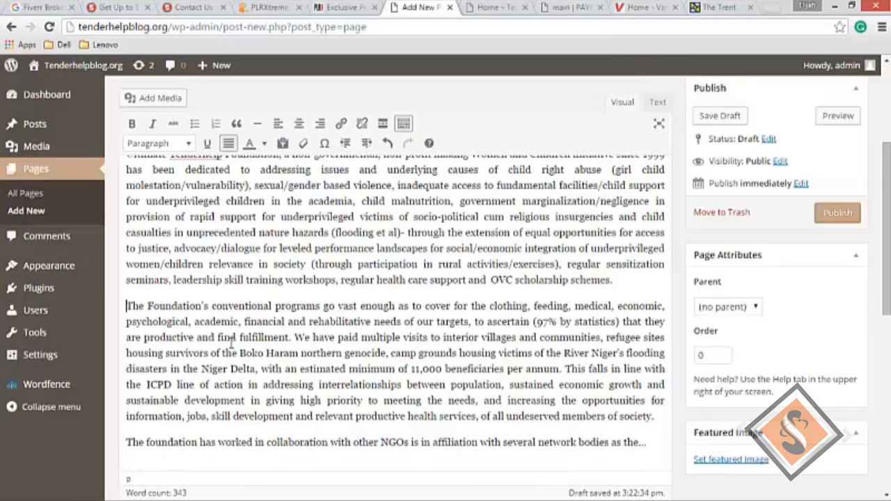
pyautogui.press('Return')
# - Correct "gender based" to "gender-based" in the second objective bullet, using the Grammarly suggestion
pyautogui.scroll(-5, 227, 343)
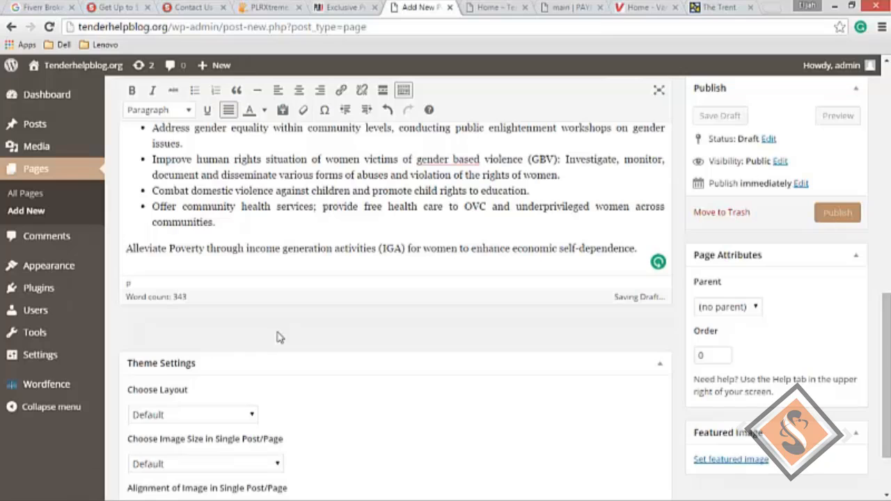
pyautogui.moveTo(658, 261)
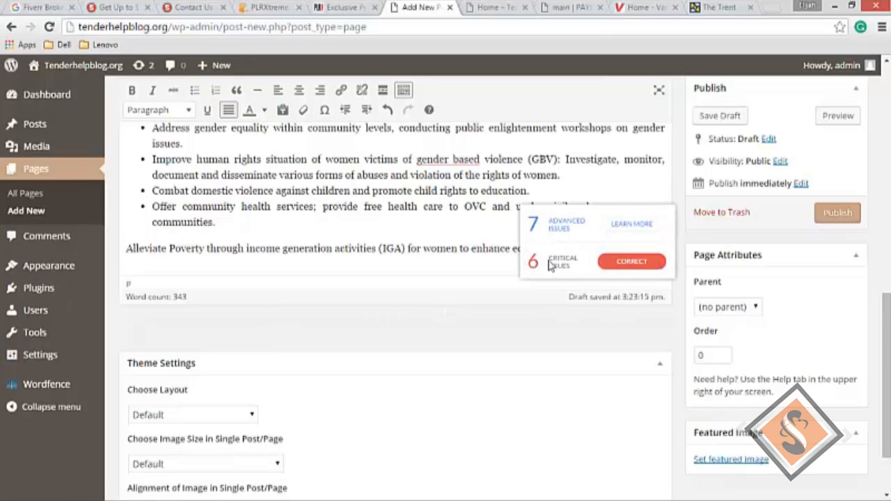
pyautogui.click(447, 161)
pyautogui.rightClick(447, 160)
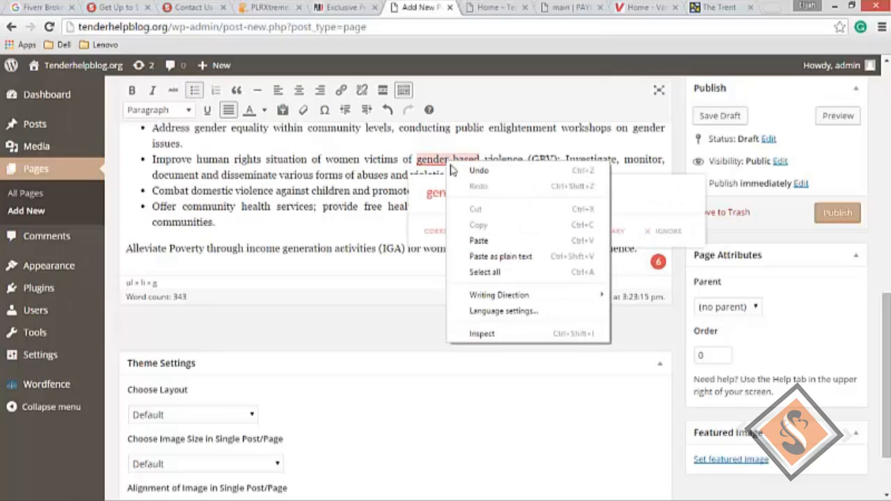
pyautogui.click(389, 180)
pyautogui.moveTo(460, 162)
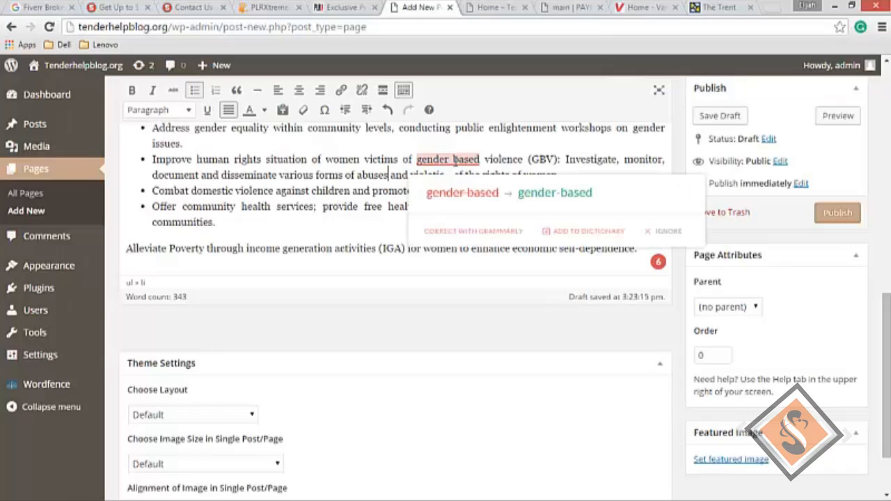
pyautogui.click(563, 195)
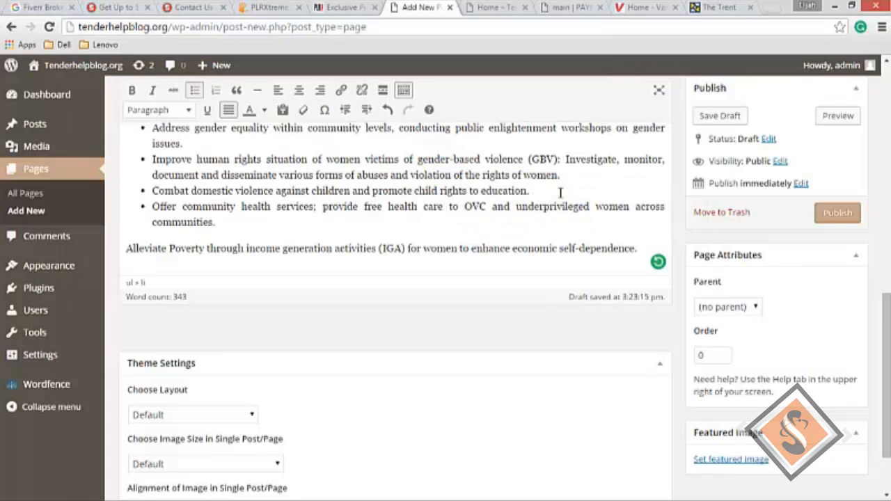
# - Look over the rest of the ABOUT US page and publish it
pyautogui.scroll(-2, 522, 194)
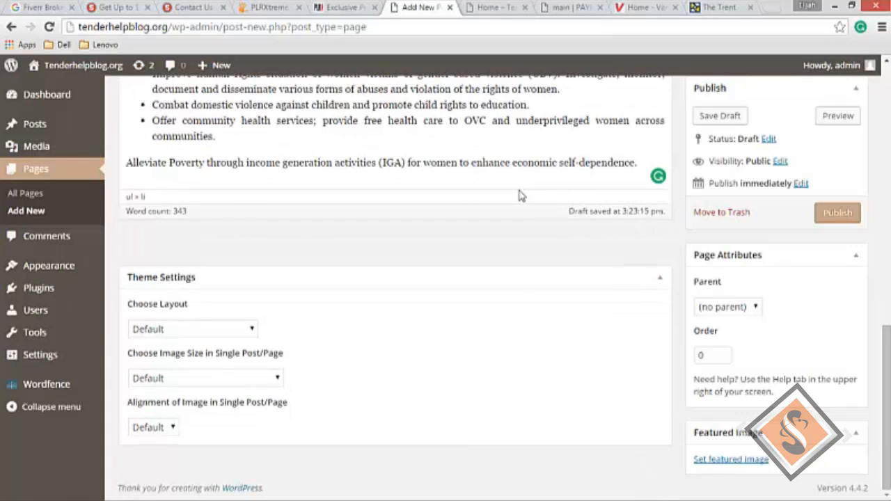
pyautogui.scroll(10, 519, 195)
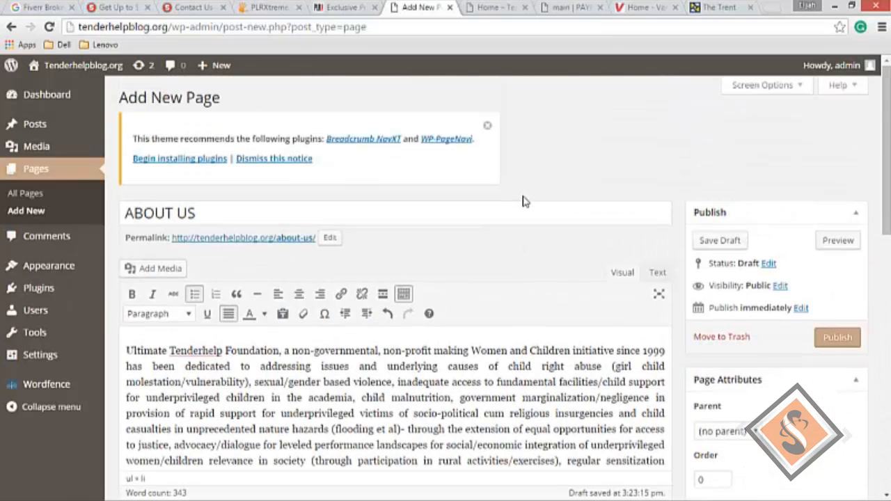
pyautogui.click(844, 338)
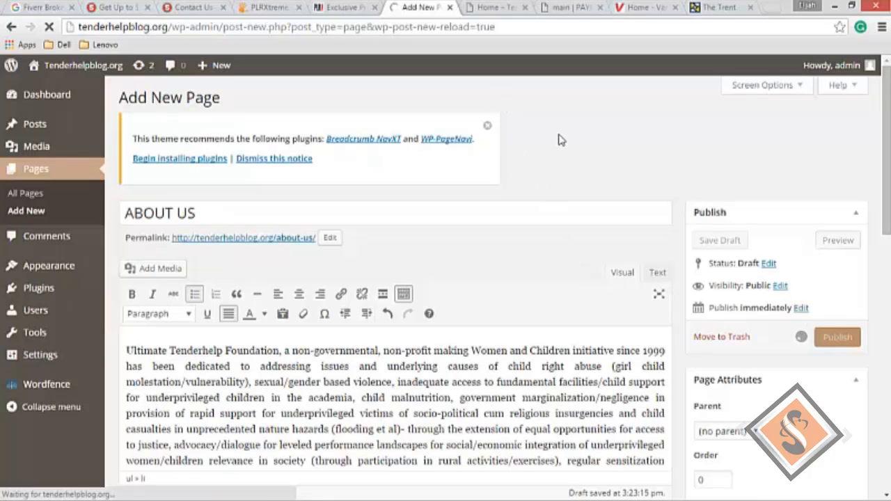
# - Switch to the Word document and examine the sections after the objectives, from Administration through the WHAT WE DO topics
pyautogui.hotkey('alt', 'Tab')
pyautogui.scroll(-3, 512, 199)
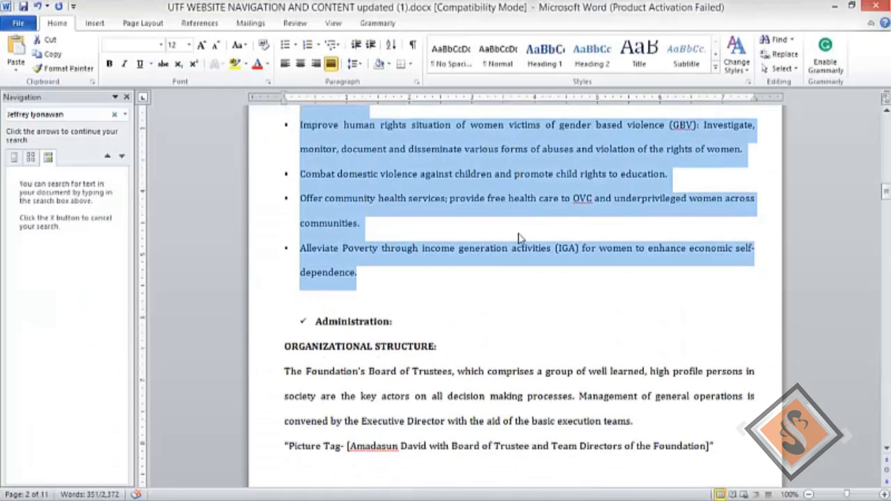
pyautogui.scroll(-4, 519, 237)
pyautogui.scroll(-15, 349, 213)
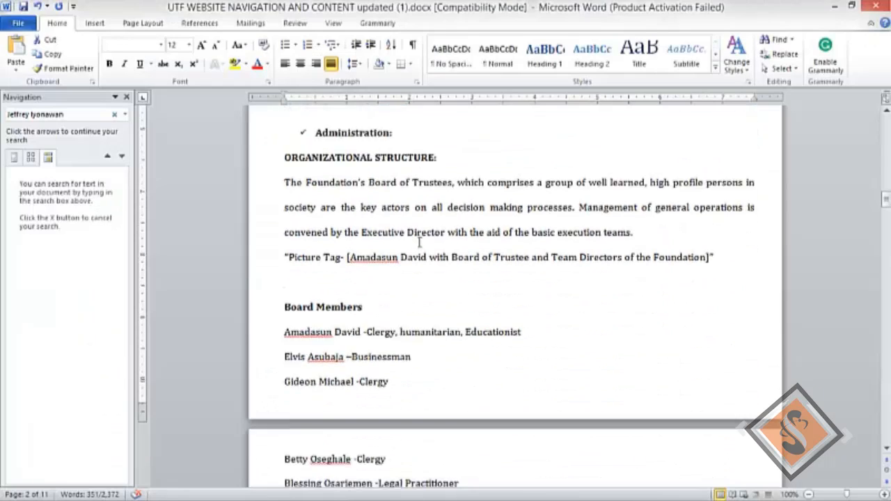
pyautogui.scroll(-4, 426, 242)
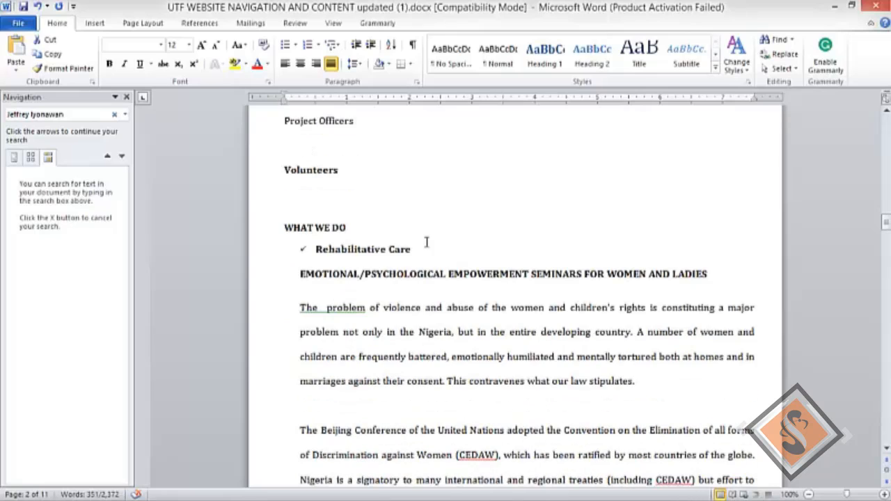
pyautogui.scroll(-1, 427, 241)
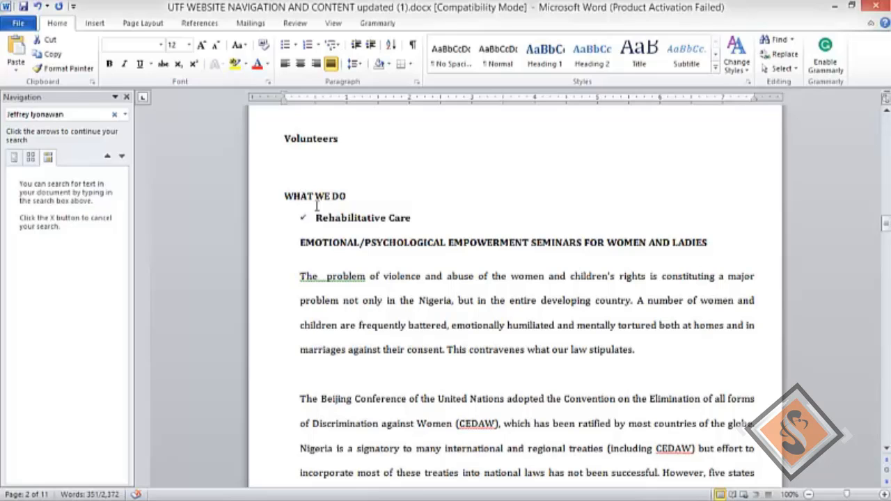
pyautogui.scroll(-2, 355, 230)
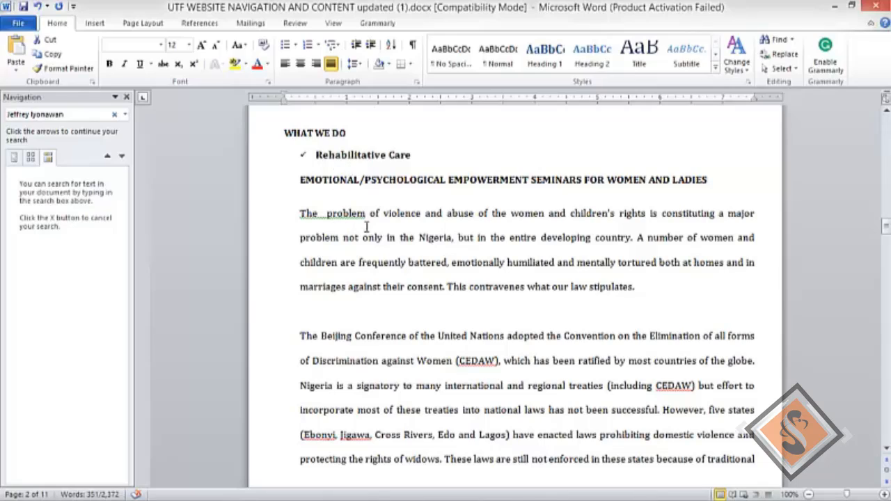
pyautogui.scroll(-2, 369, 233)
pyautogui.scroll(-15, 372, 239)
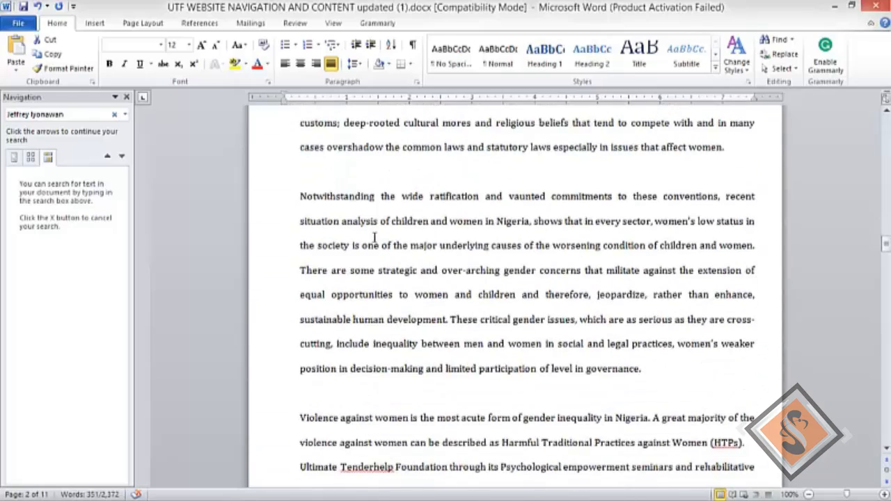
pyautogui.scroll(-6, 374, 238)
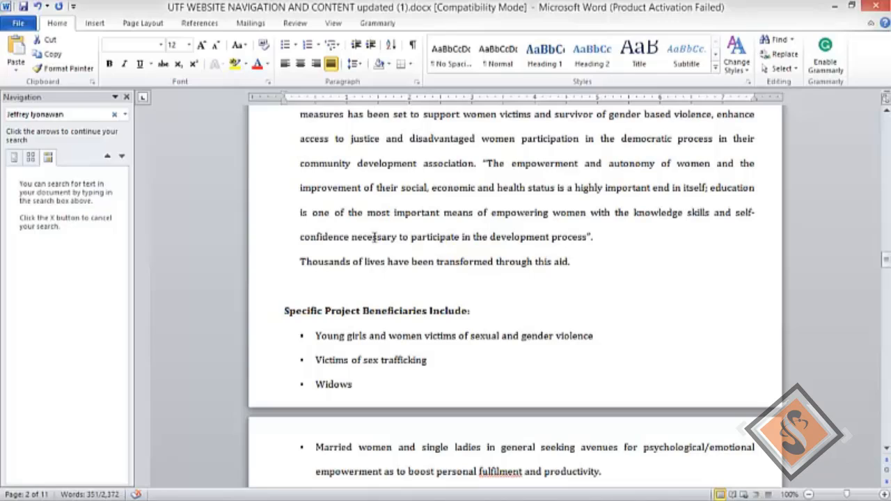
pyautogui.scroll(-18, 374, 238)
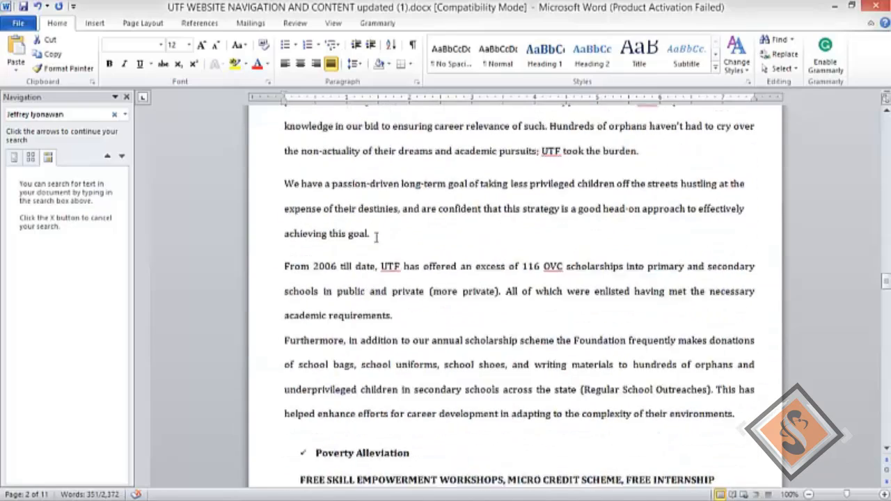
pyautogui.scroll(-7, 376, 238)
pyautogui.scroll(-9, 377, 239)
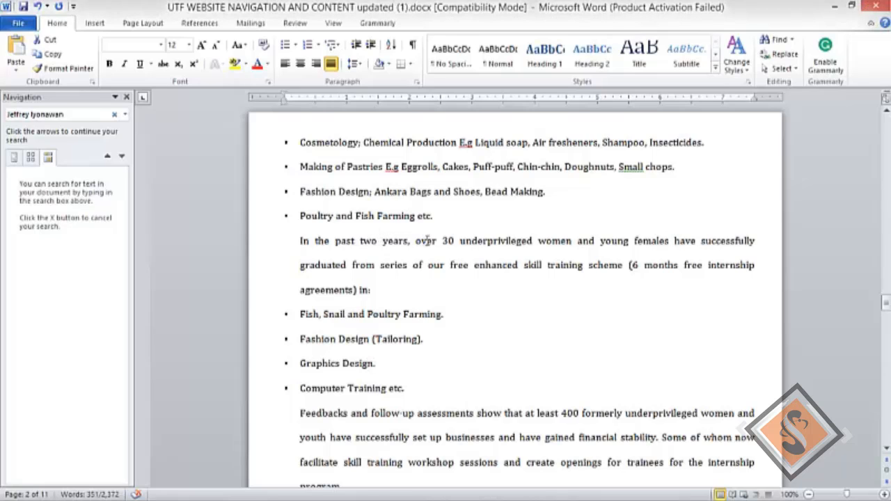
# - Switch back to the browser, check the published ABOUT US content, and reload the live site's Home page
pyautogui.hotkey('alt', 'Tab')
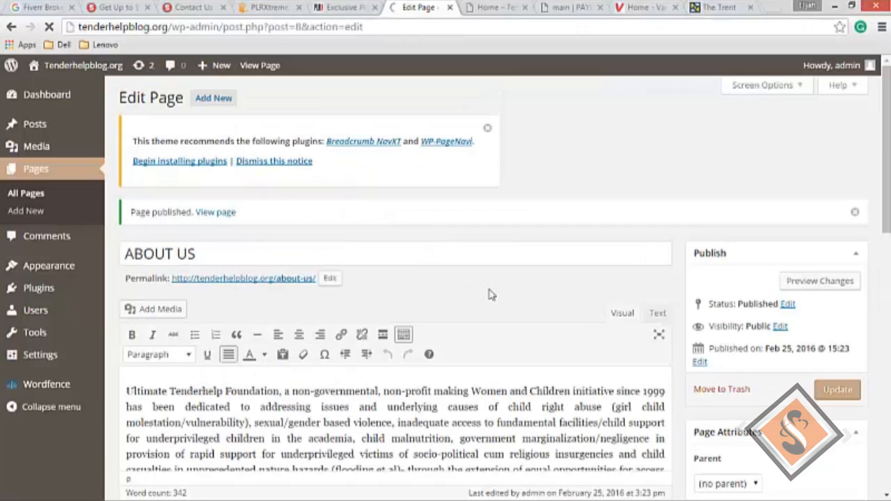
pyautogui.scroll(-8, 490, 294)
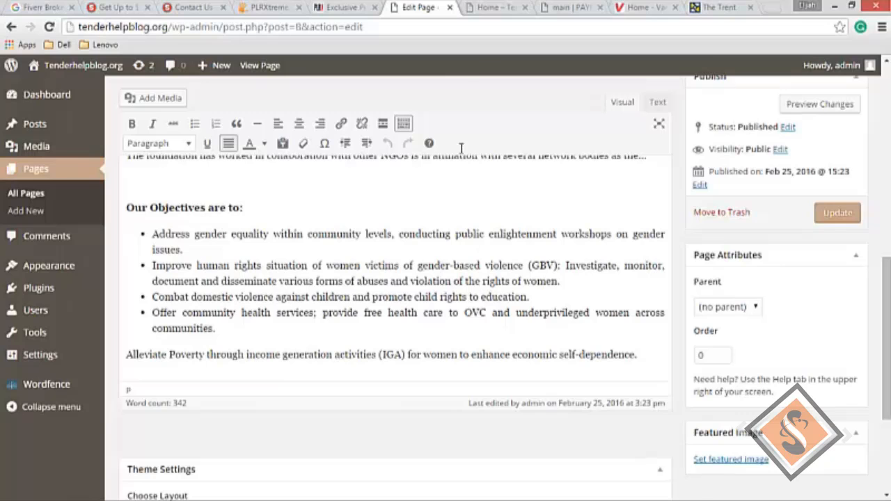
pyautogui.click(492, 8)
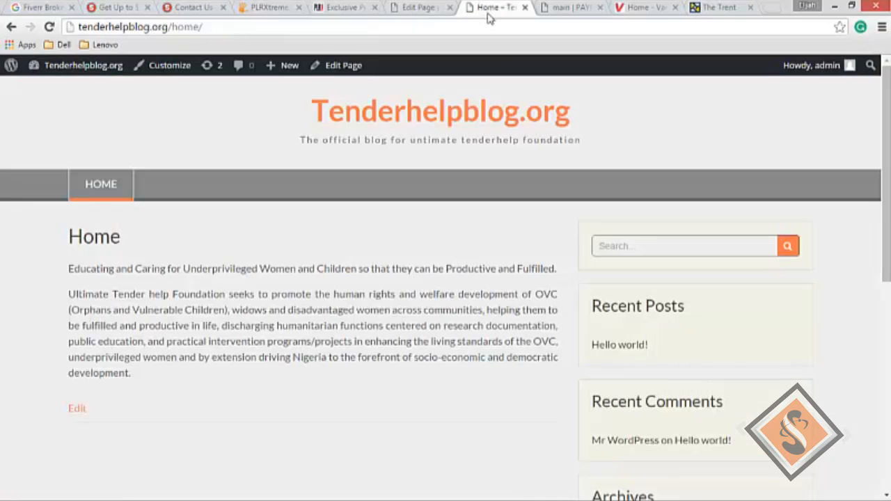
pyautogui.rightClick(647, 110)
pyautogui.click(669, 144)
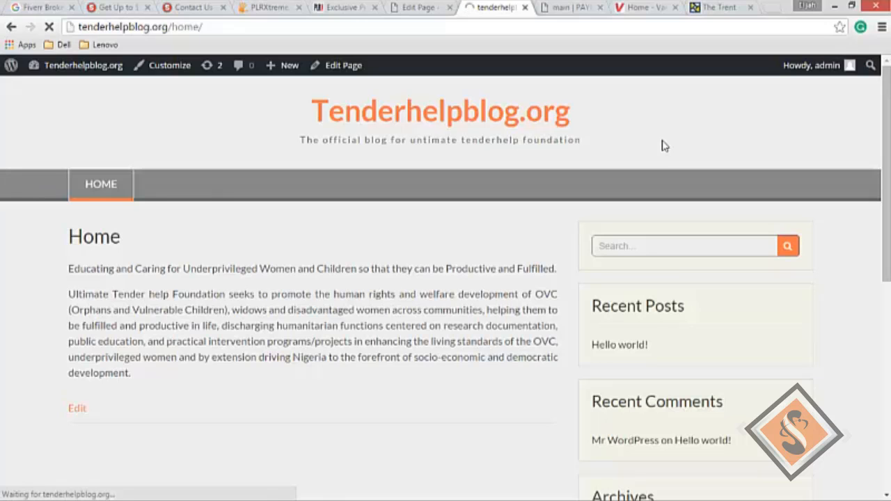
pyautogui.scroll(-3, 662, 144)
pyautogui.scroll(-3, 662, 143)
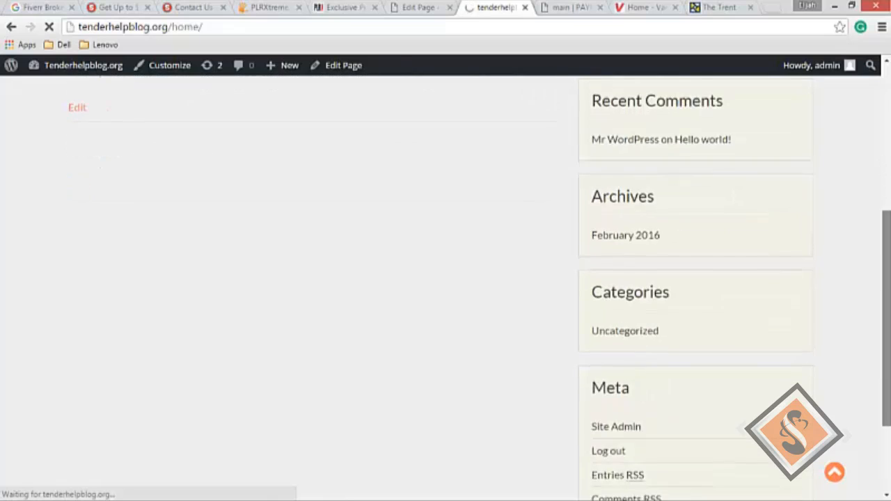
pyautogui.scroll(6, 662, 143)
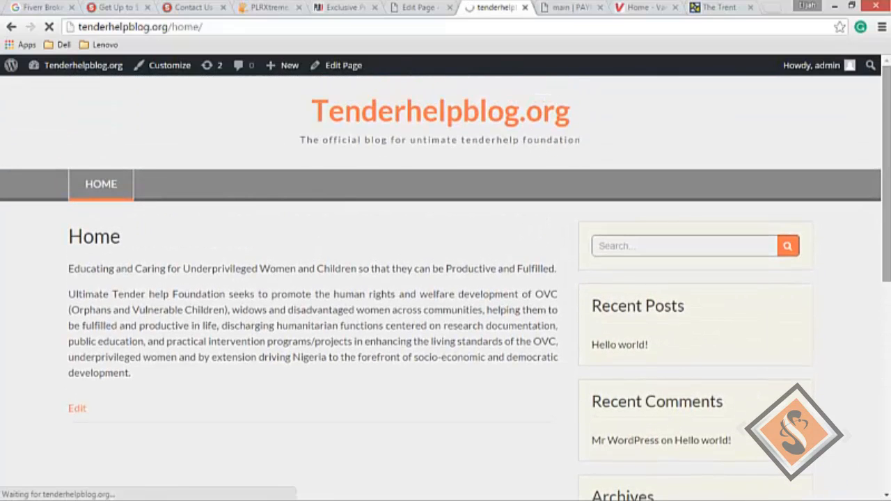
pyautogui.click(420, 7)
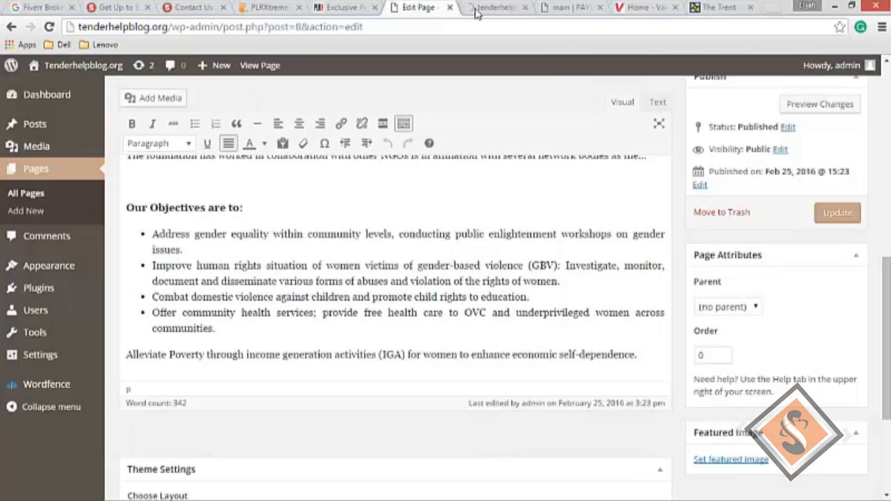
pyautogui.click(479, 9)
pyautogui.click(423, 10)
pyautogui.click(496, 8)
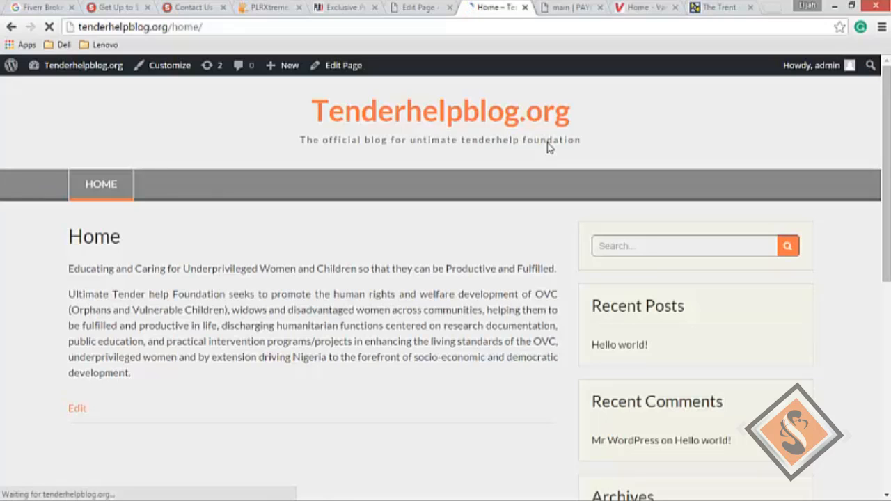
pyautogui.click(421, 9)
pyautogui.click(488, 10)
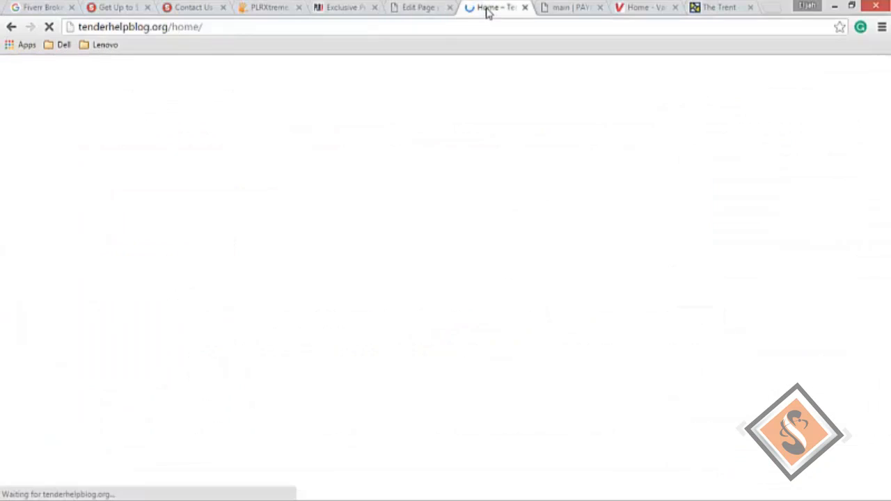
pyautogui.click(418, 9)
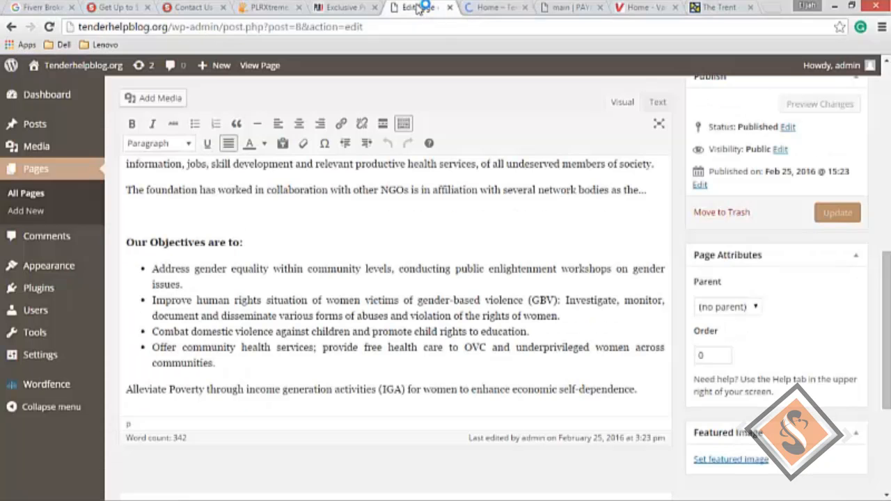
pyautogui.click(487, 10)
pyautogui.click(426, 9)
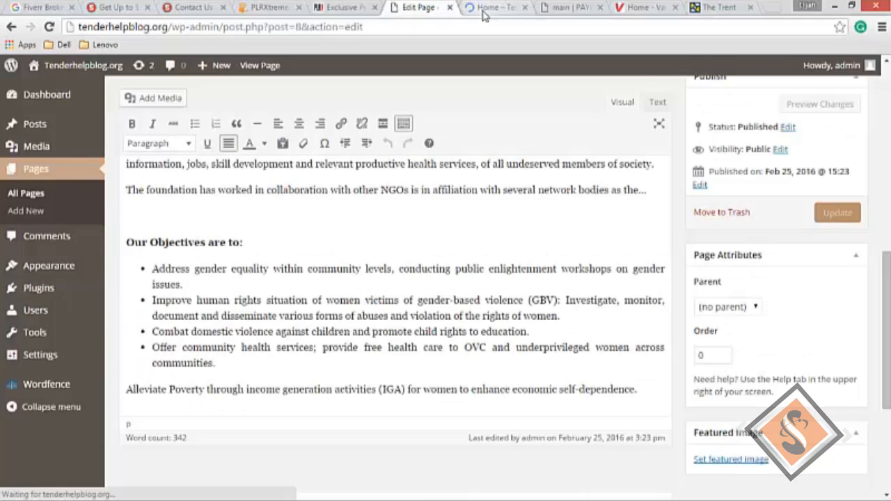
pyautogui.click(485, 11)
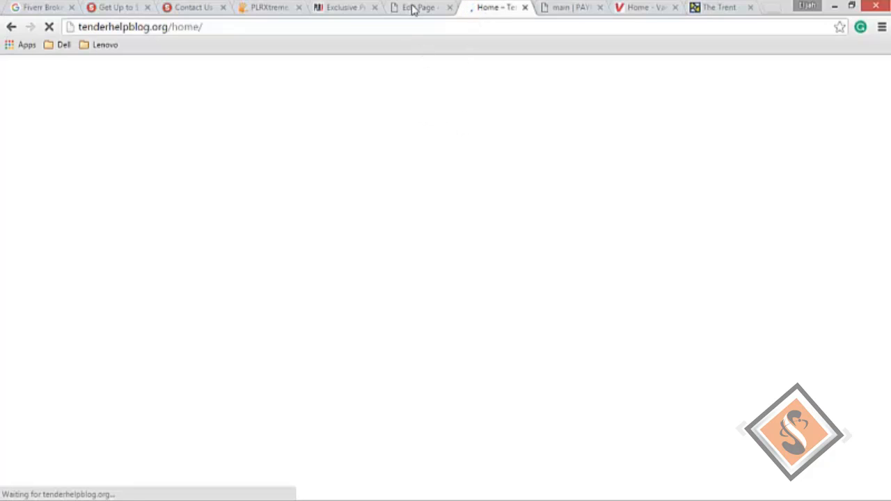
pyautogui.click(415, 8)
pyautogui.click(486, 11)
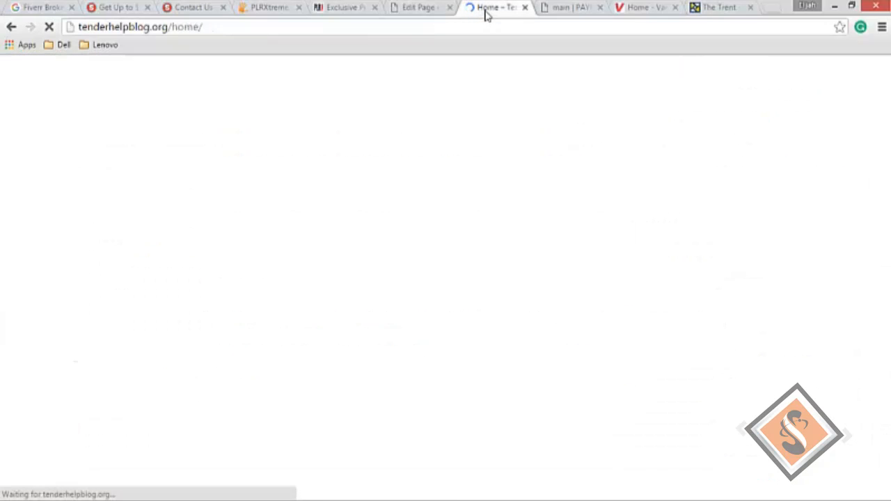
# - Return to the ABOUT US page editor and check the available parent pages in the page attributes, keeping (no parent)
pyautogui.click(421, 12)
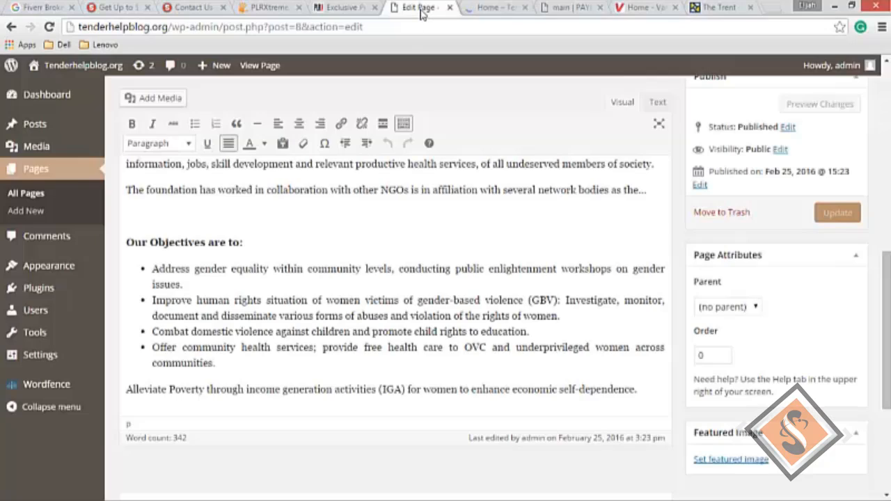
pyautogui.scroll(-3, 536, 243)
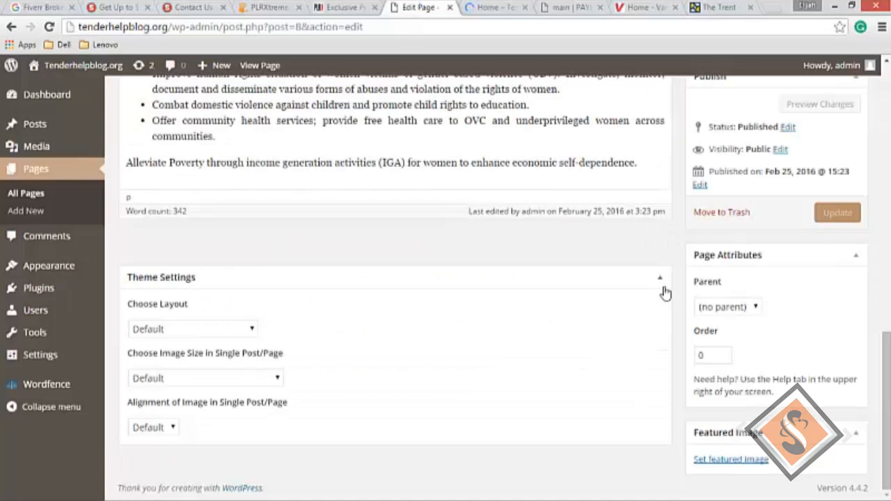
pyautogui.click(734, 315)
pyautogui.click(735, 315)
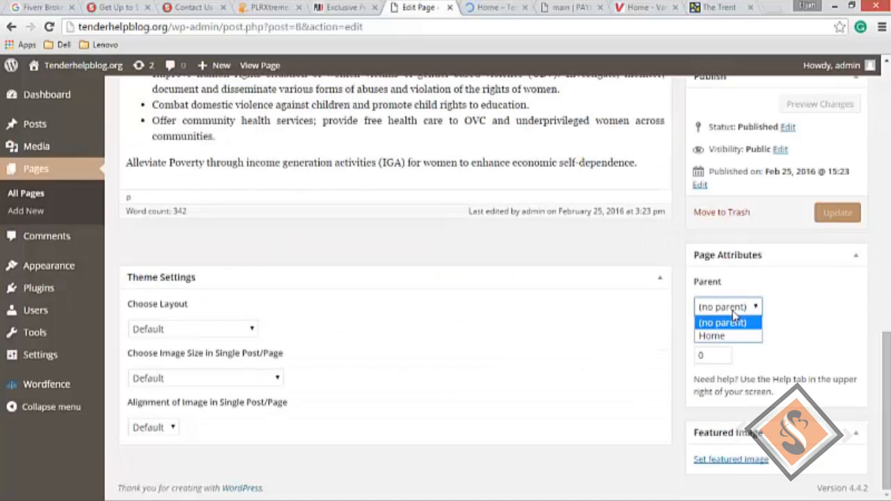
pyautogui.click(734, 319)
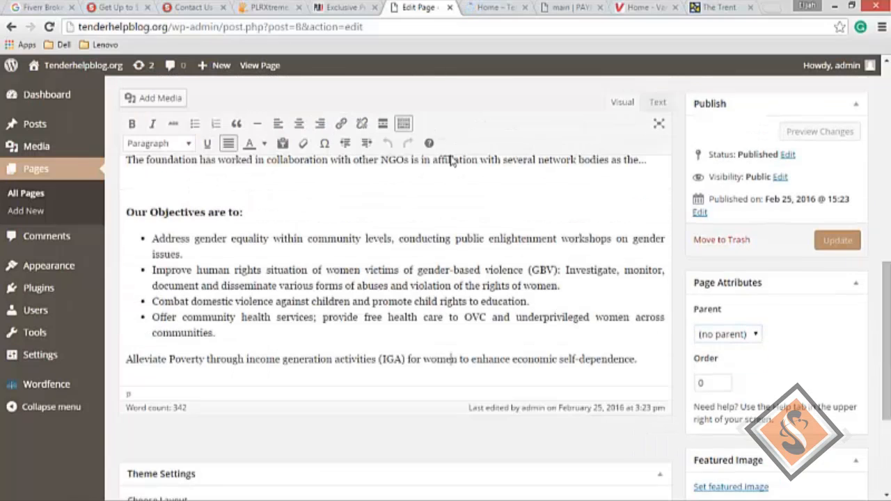
pyautogui.scroll(10, 451, 155)
pyautogui.scroll(5, 504, 245)
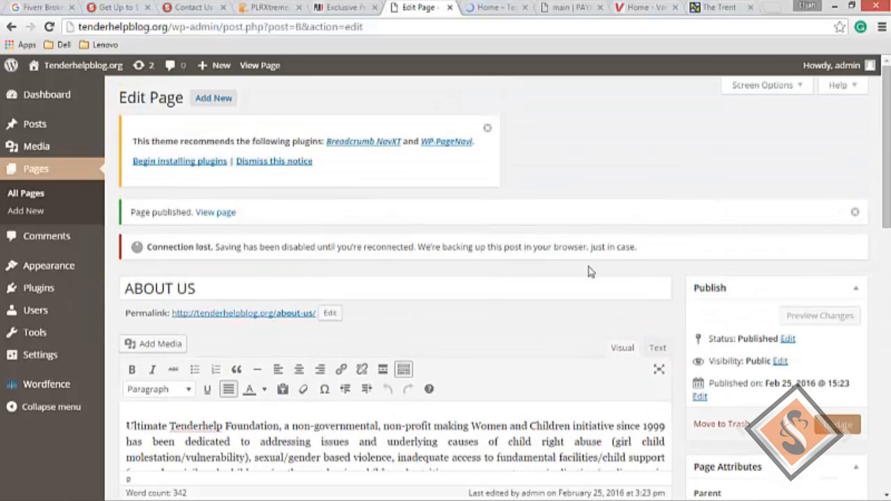
# - Open the ABOUT US page on the live site and look over its text and objectives list
pyautogui.click(491, 9)
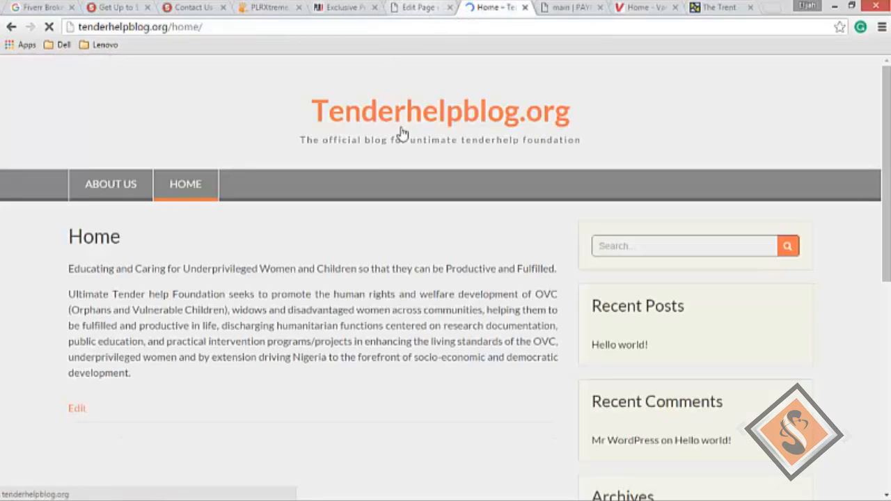
pyautogui.click(119, 187)
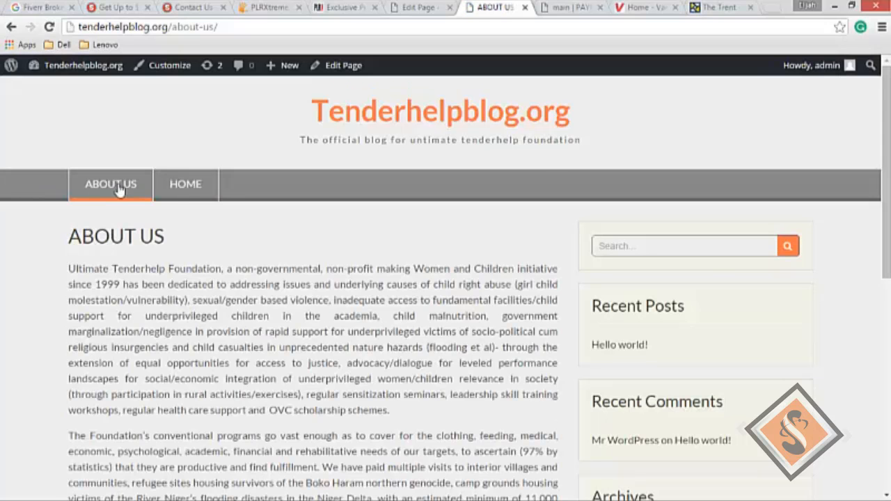
pyautogui.scroll(-6, 299, 270)
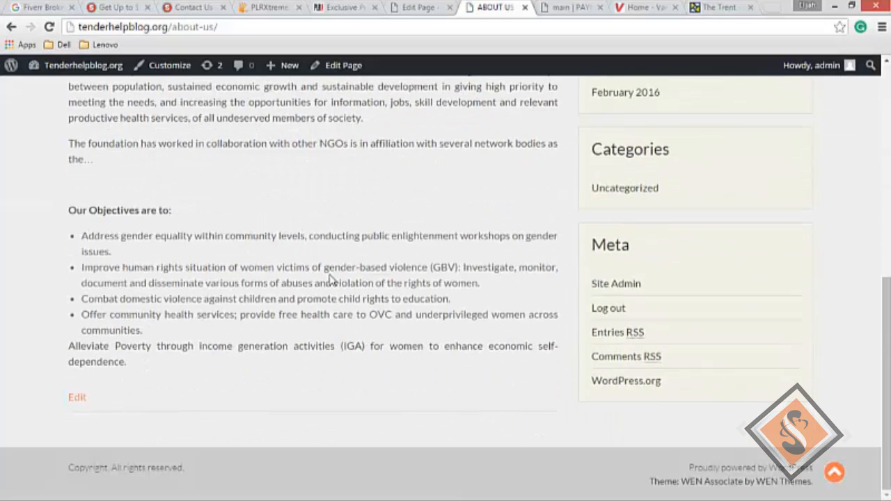
pyautogui.scroll(6, 330, 279)
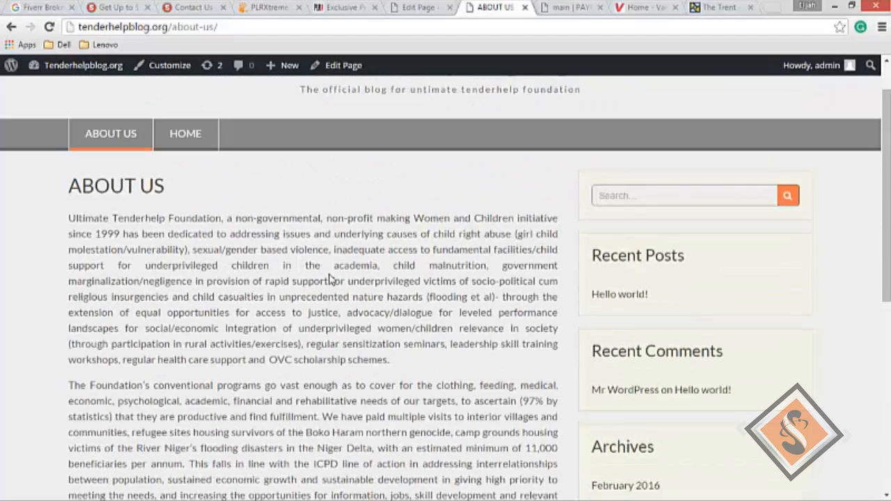
pyautogui.scroll(-6, 331, 275)
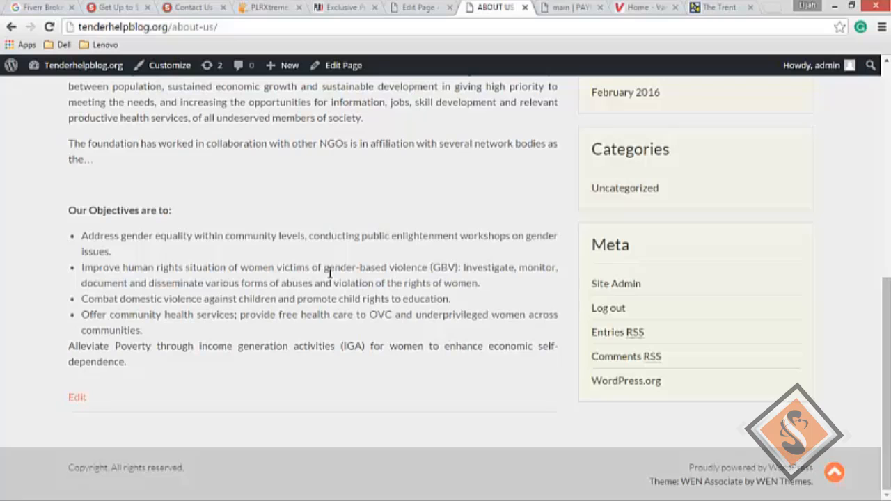
pyautogui.scroll(6, 330, 274)
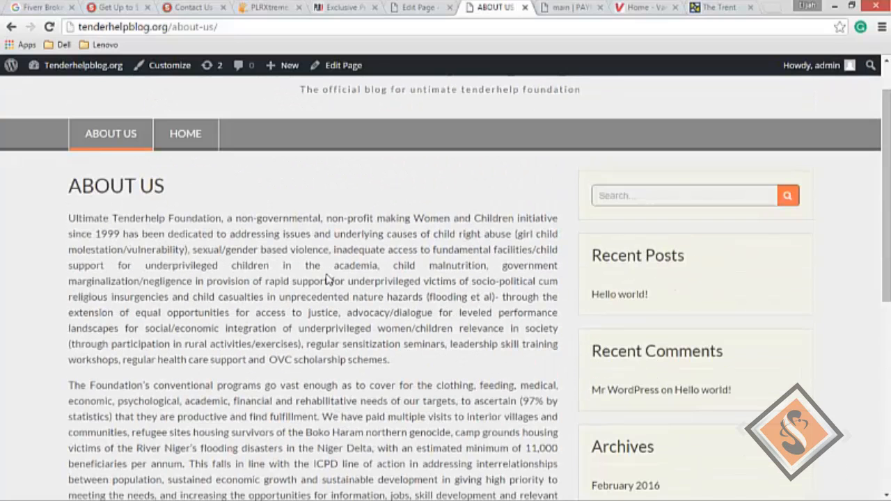
# - Start a new page from the ABOUT US page editor and switch to the Word document
pyautogui.click(417, 12)
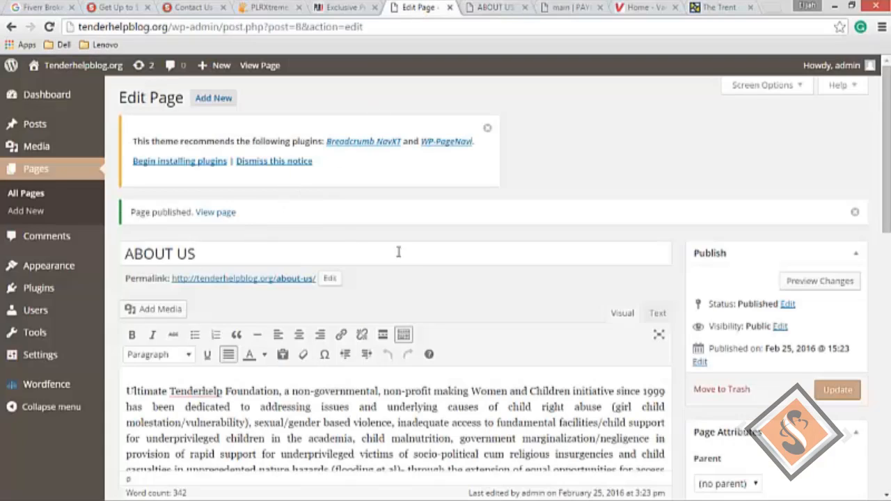
pyautogui.click(225, 100)
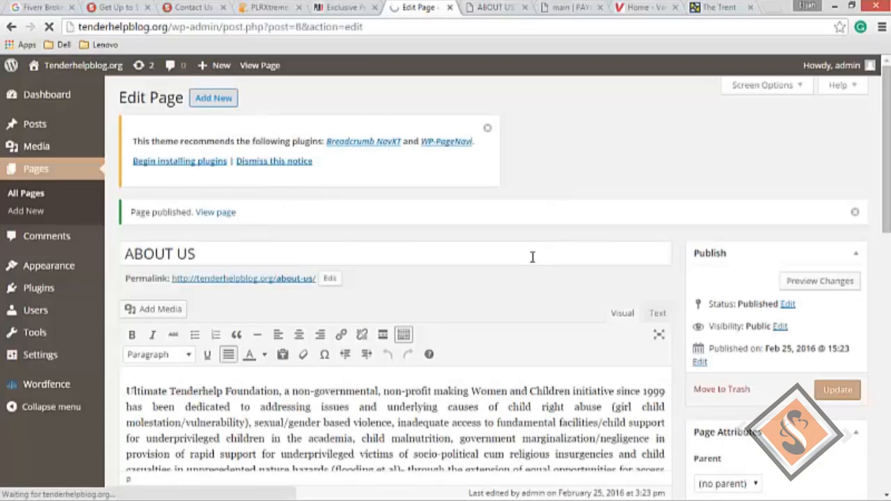
pyautogui.hotkey('alt', 'Tab')
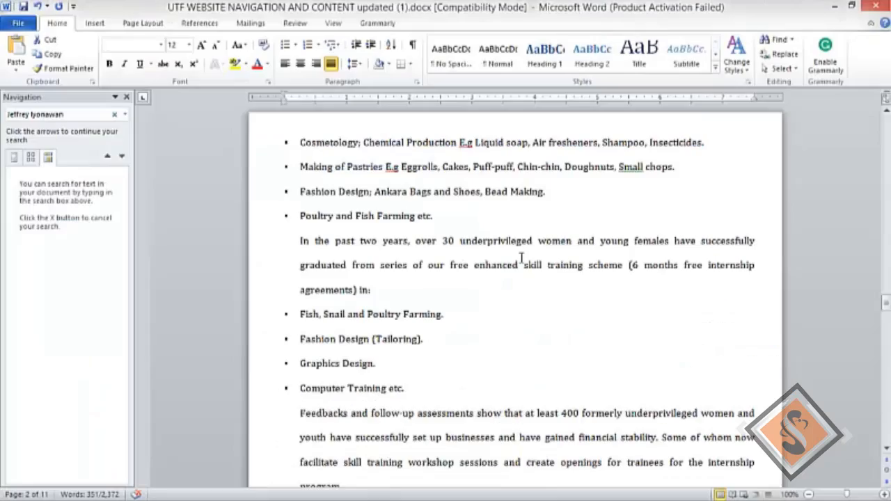
# - Examine the Rehabilitative Care text in the document, down to its closing line before the Specific Project Beneficiaries heading
pyautogui.scroll(-5, 521, 257)
pyautogui.scroll(10, 521, 257)
pyautogui.scroll(15, 521, 258)
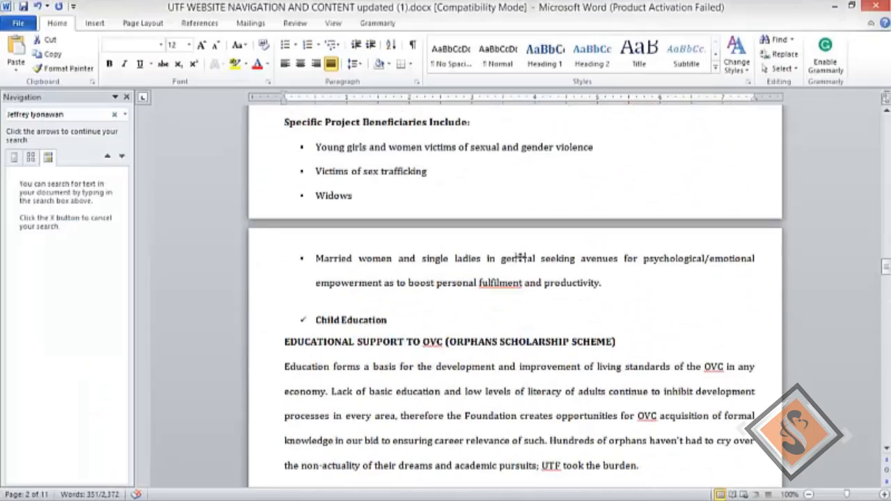
pyautogui.scroll(15, 521, 258)
pyautogui.scroll(8, 520, 258)
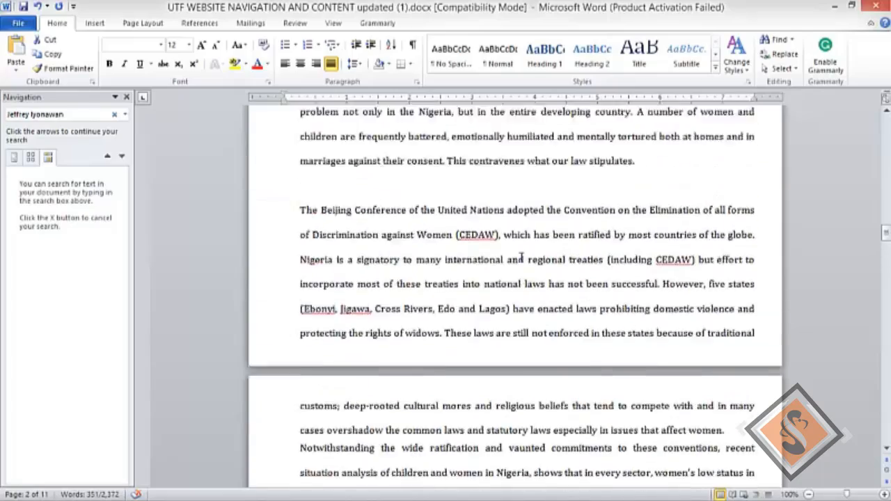
pyautogui.scroll(-9, 521, 258)
pyautogui.scroll(-5, 520, 258)
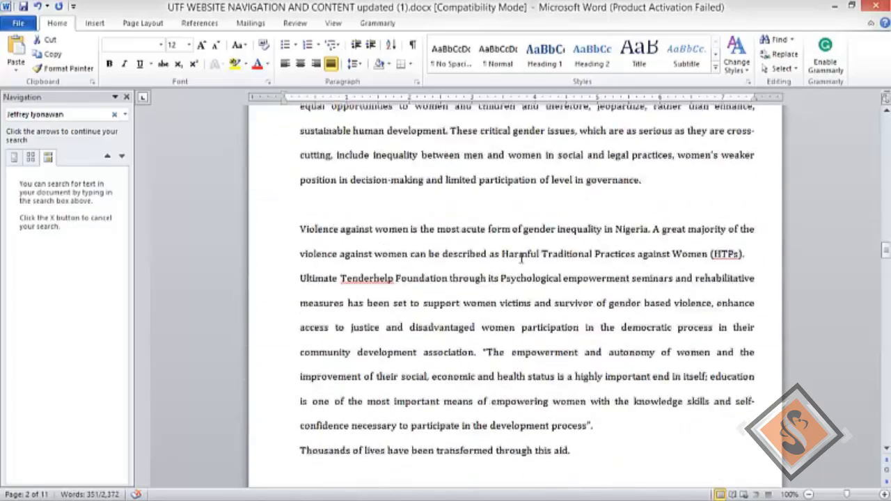
pyautogui.click(590, 230)
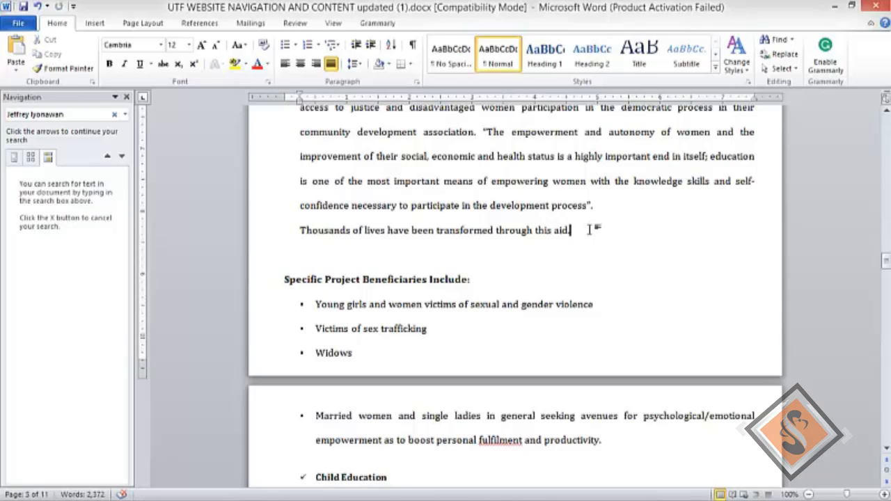
# - Examine the Specific Project Beneficiaries list and the Child Education section, down to the start of Poverty Alleviation
pyautogui.scroll(-2, 590, 229)
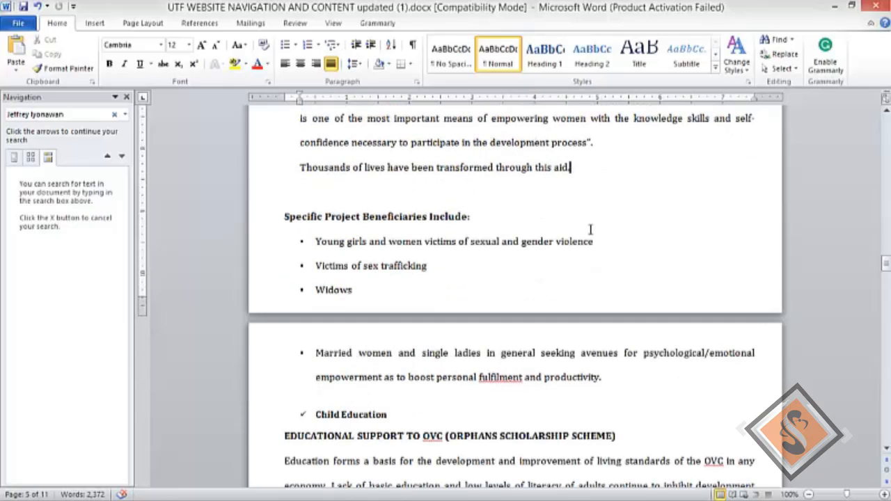
pyautogui.scroll(-2, 435, 237)
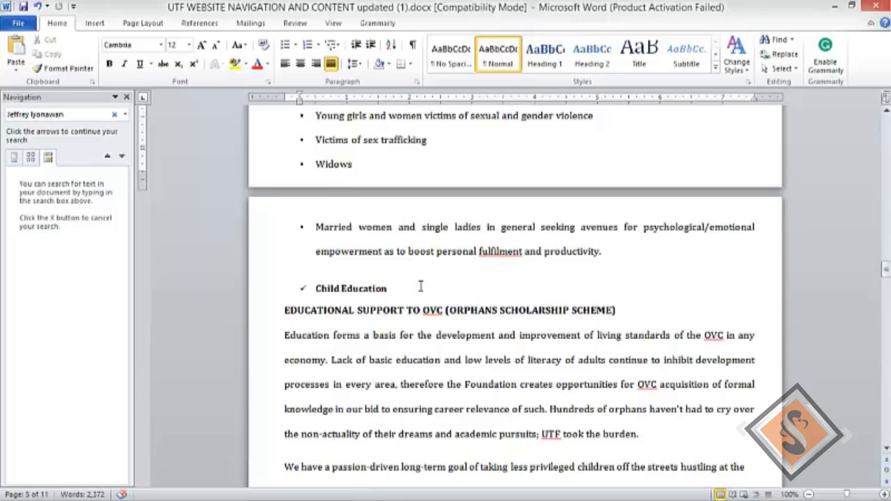
pyautogui.scroll(-2, 547, 319)
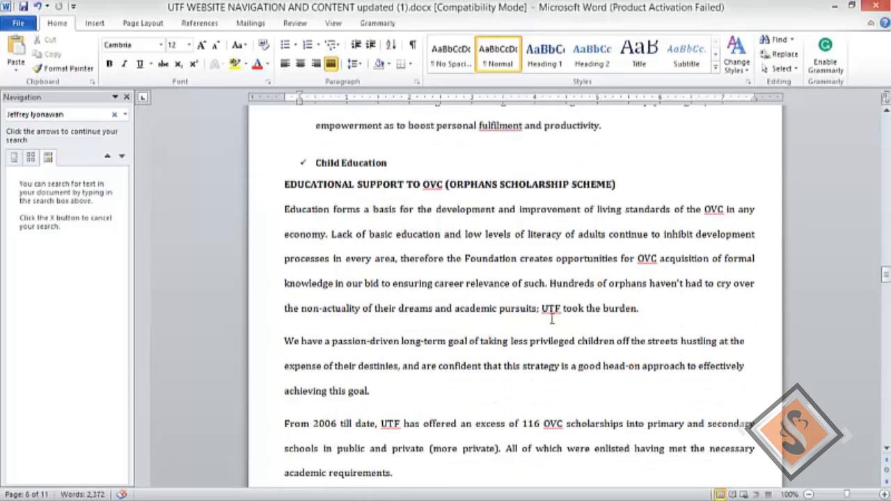
pyautogui.scroll(-2, 551, 319)
pyautogui.scroll(2, 551, 318)
pyautogui.scroll(-5, 552, 319)
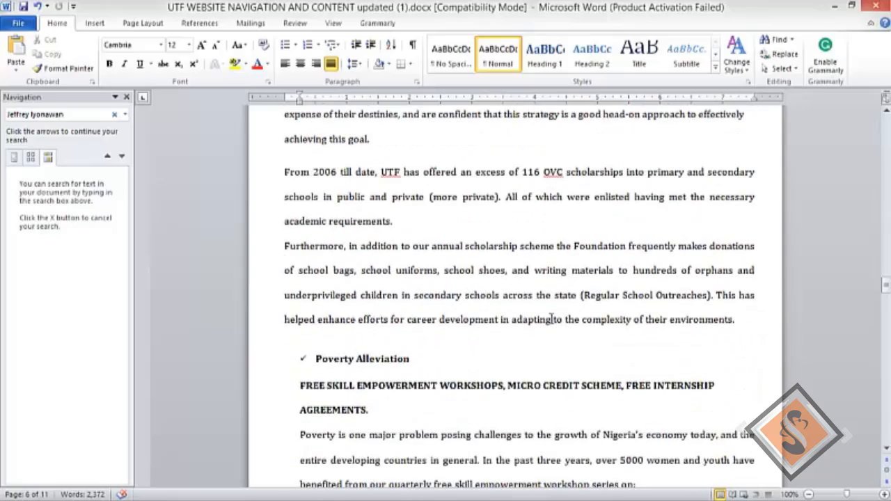
pyautogui.scroll(8, 552, 319)
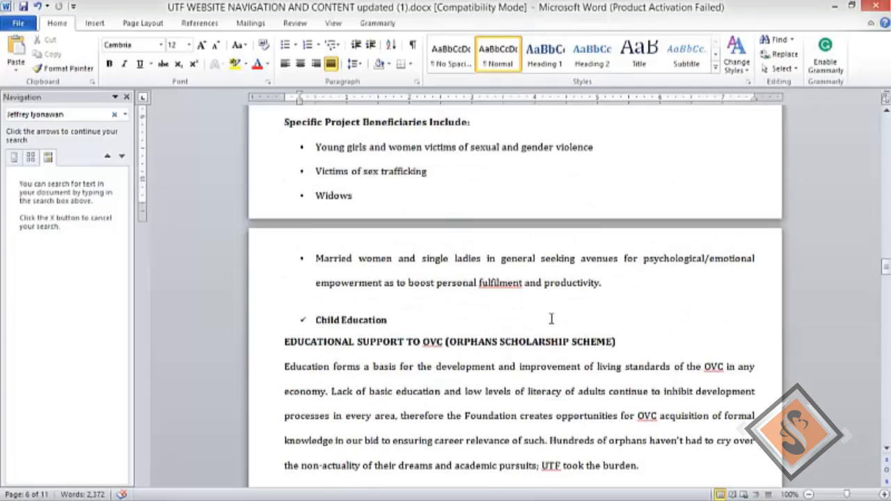
# - Go back to the WHAT WE DO heading, check its Rehabilitative Care topic, and look at the browser's new page
pyautogui.scroll(8, 421, 333)
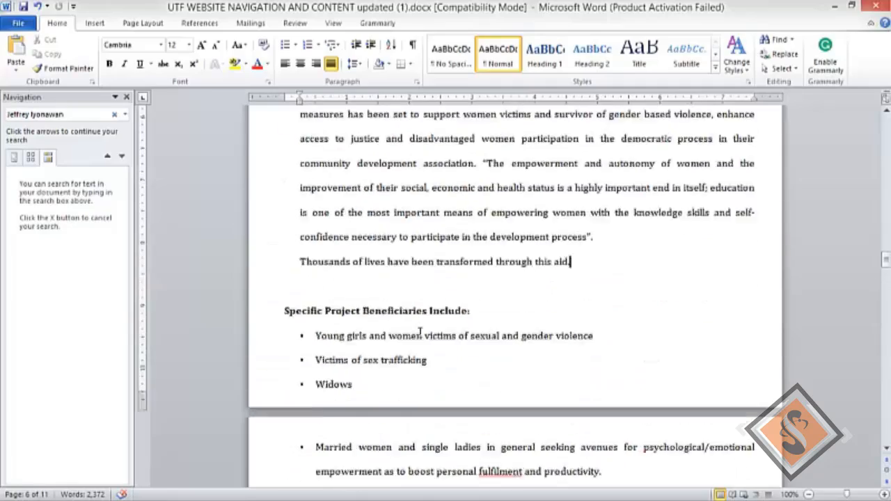
pyautogui.scroll(7, 420, 333)
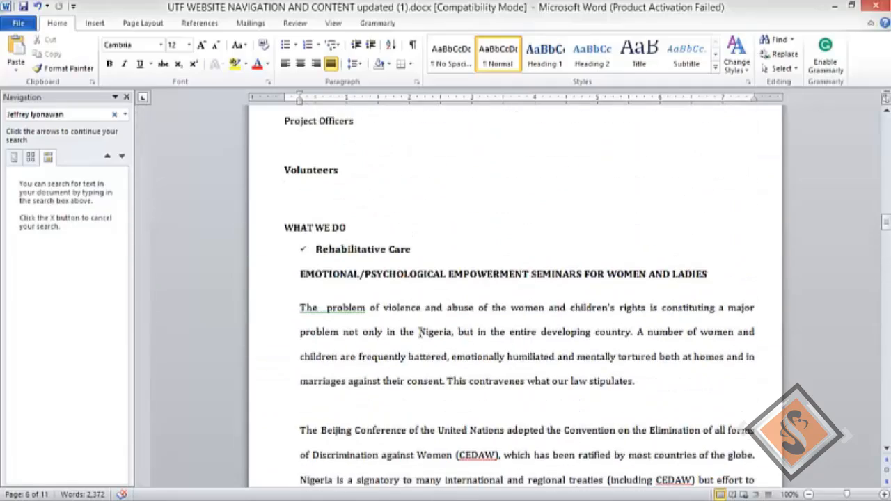
pyautogui.scroll(-2, 419, 333)
pyautogui.scroll(2, 418, 328)
pyautogui.moveTo(382, 249); pyautogui.dragTo(318, 255)
pyautogui.click(446, 307)
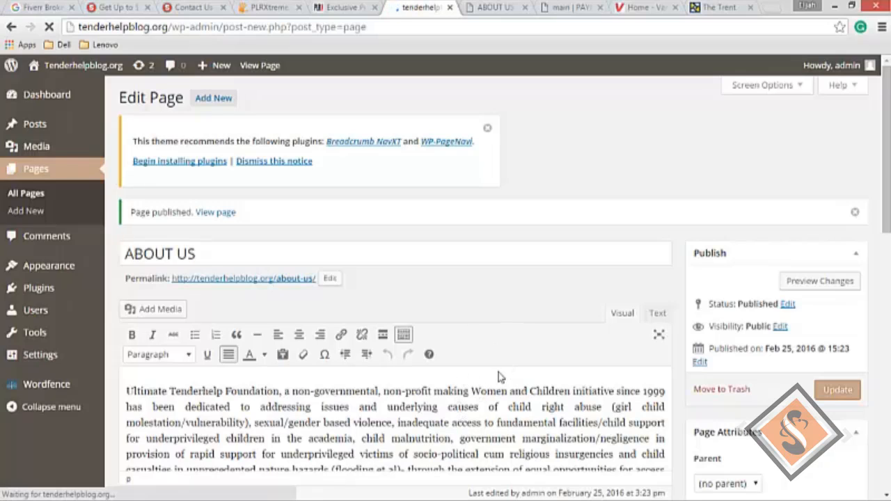
# - Return to the Word document and place the cursor at the end of the last bullet under Our Objectives
pyautogui.hotkey('alt', 'Tab')
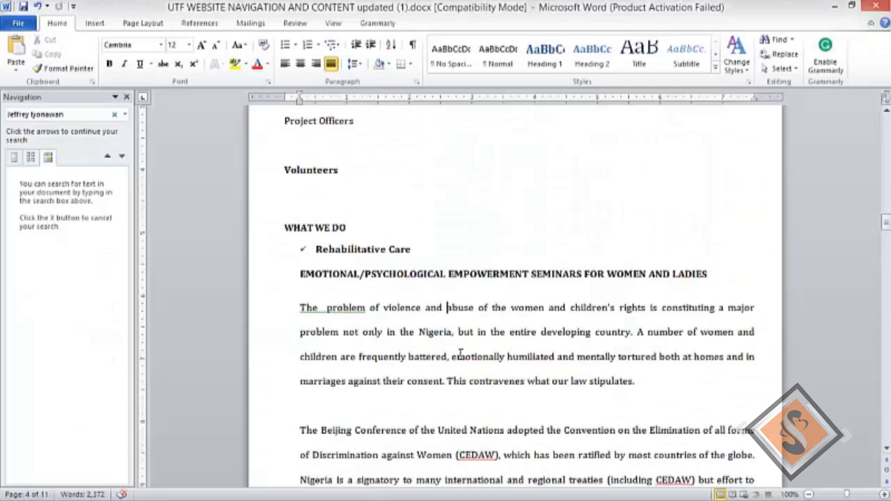
pyautogui.scroll(5, 468, 351)
pyautogui.scroll(12, 468, 351)
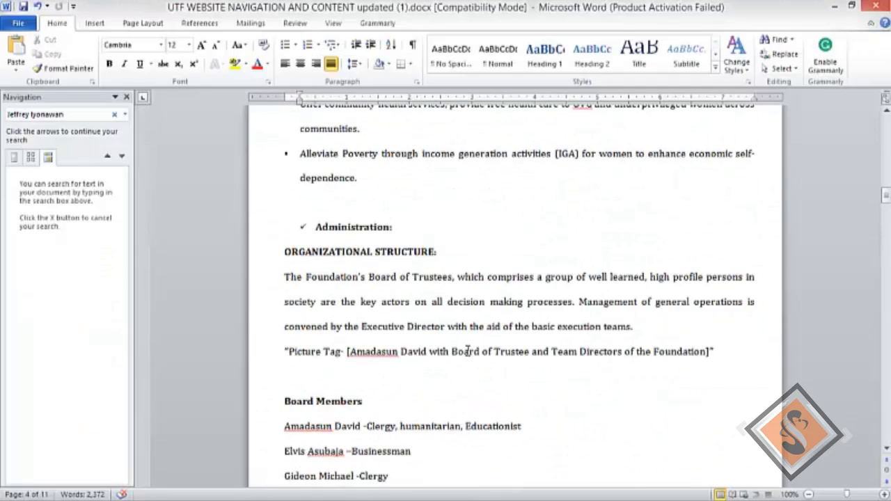
pyautogui.scroll(6, 468, 351)
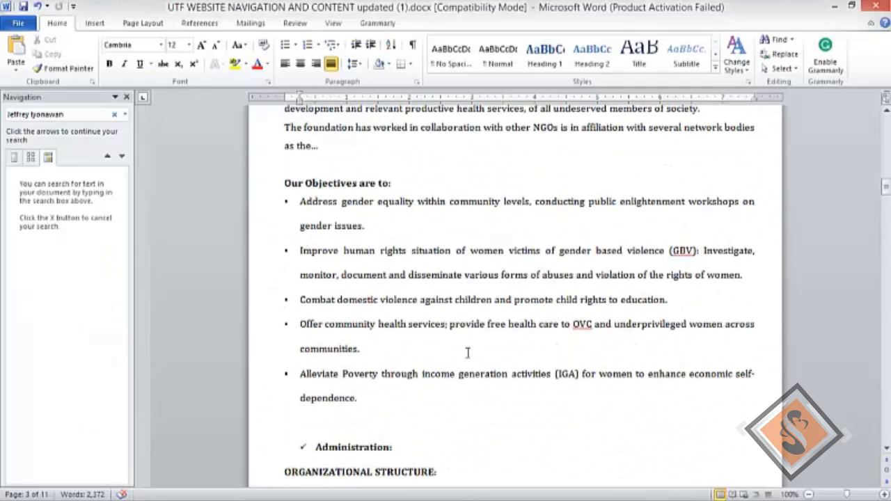
pyautogui.click(430, 395)
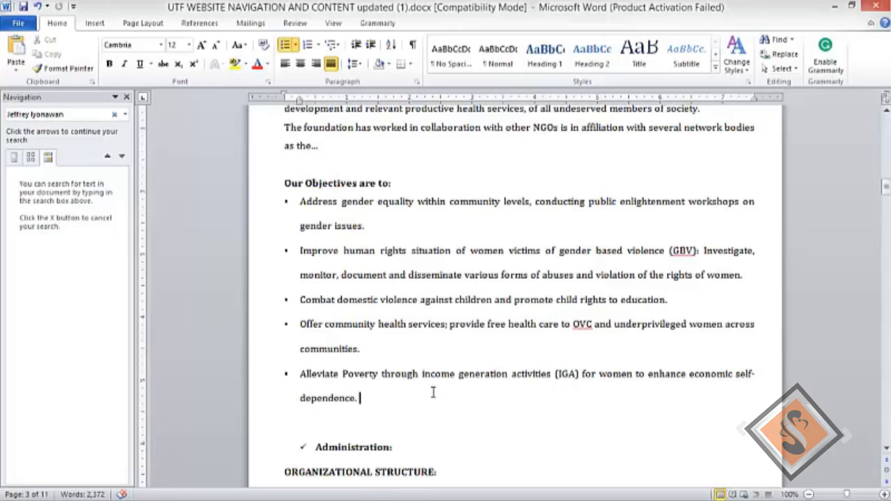
# - Examine the Administration section with its organizational structure and board members, and recheck the About Us text above it
pyautogui.scroll(-7, 434, 393)
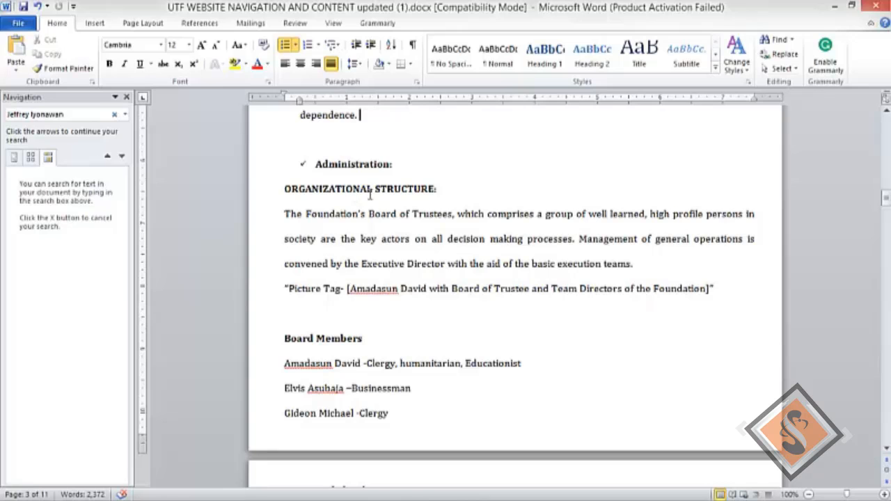
pyautogui.scroll(-3, 427, 229)
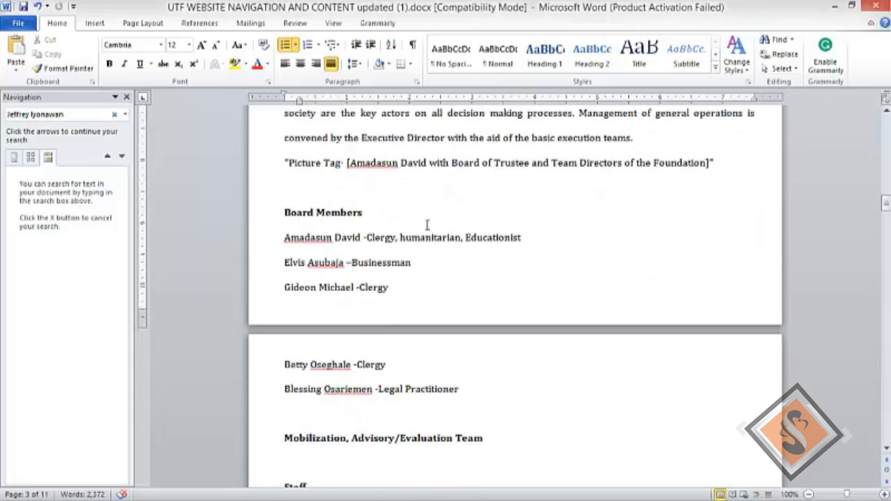
pyautogui.scroll(8, 424, 223)
pyautogui.scroll(2, 427, 223)
pyautogui.scroll(-4, 424, 223)
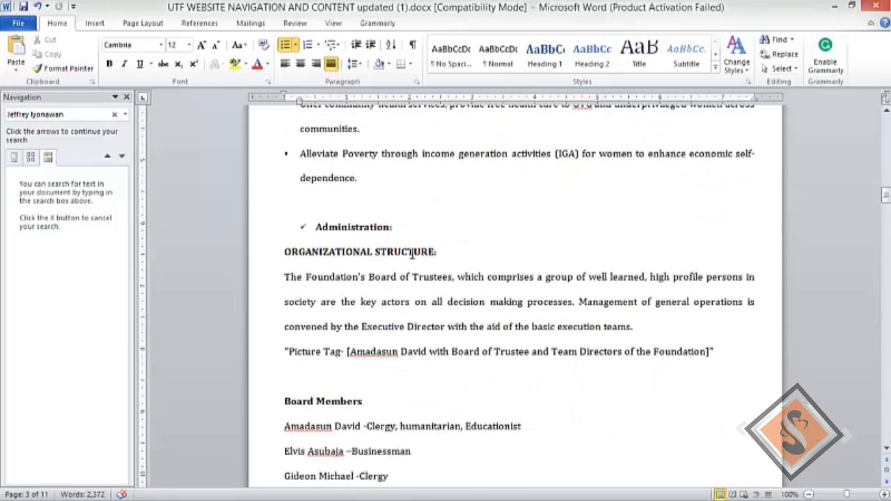
pyautogui.scroll(-5, 411, 251)
pyautogui.scroll(4, 411, 255)
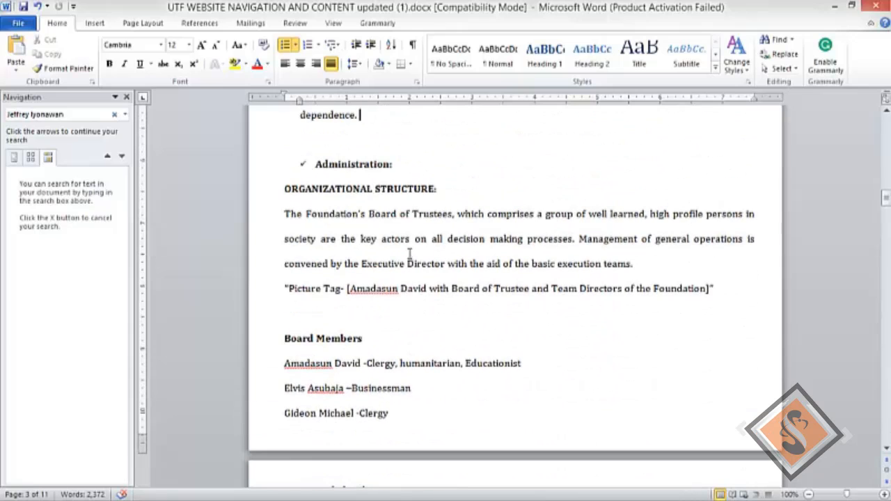
pyautogui.scroll(4, 354, 211)
pyautogui.scroll(20, 355, 211)
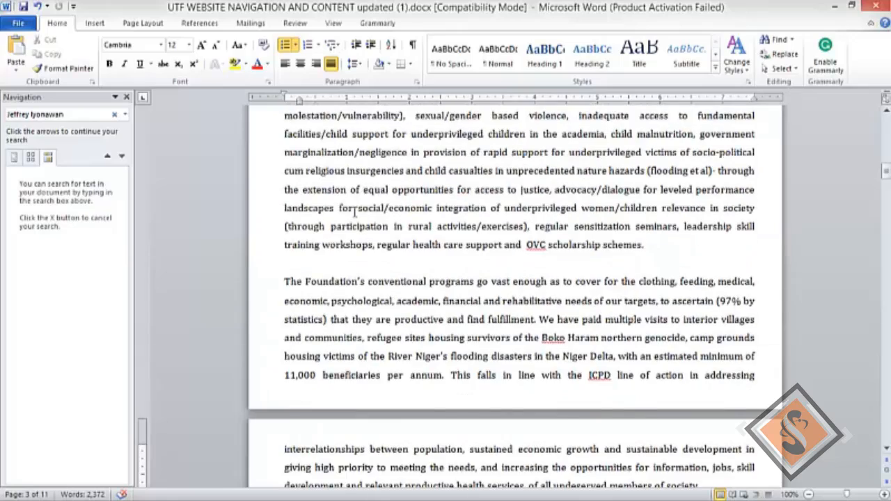
# - Title the new WordPress page Administration and place the cursor in its empty body
pyautogui.scroll(-10, 358, 223)
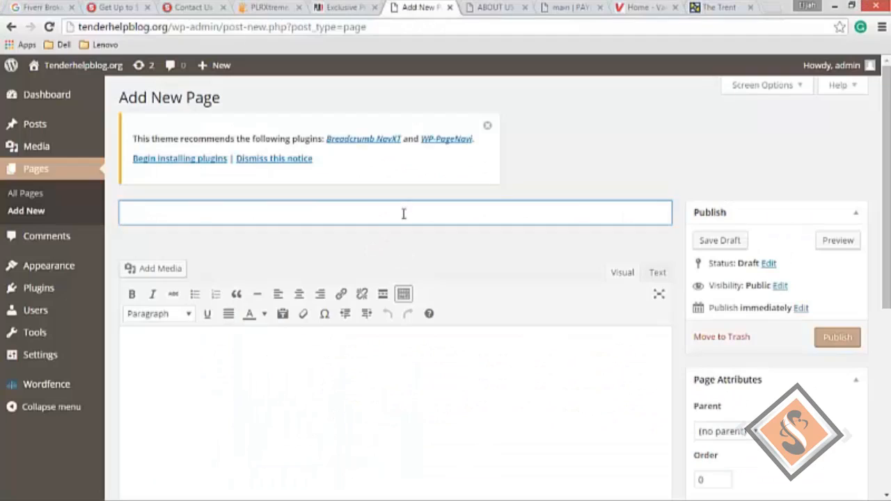
pyautogui.write('Admini')
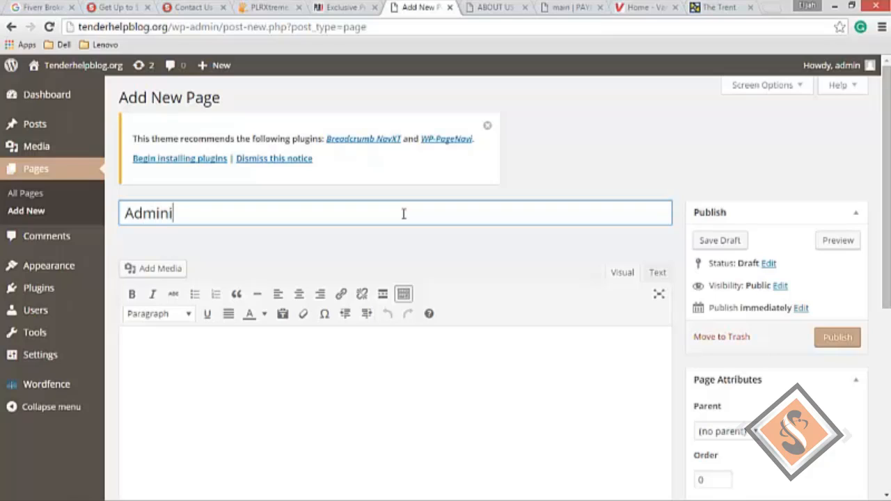
pyautogui.write('ss')
pyautogui.write('trationn')
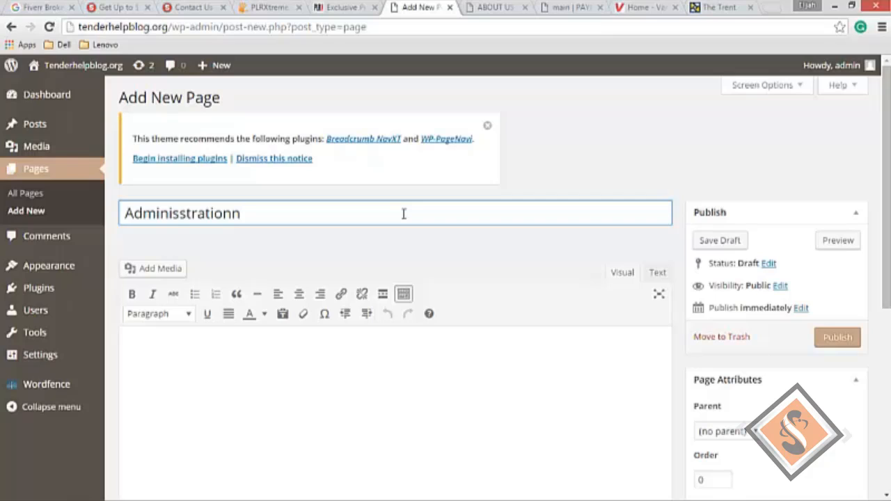
pyautogui.press('BackSpace')
pyautogui.click(183, 211)
pyautogui.press('BackSpace')
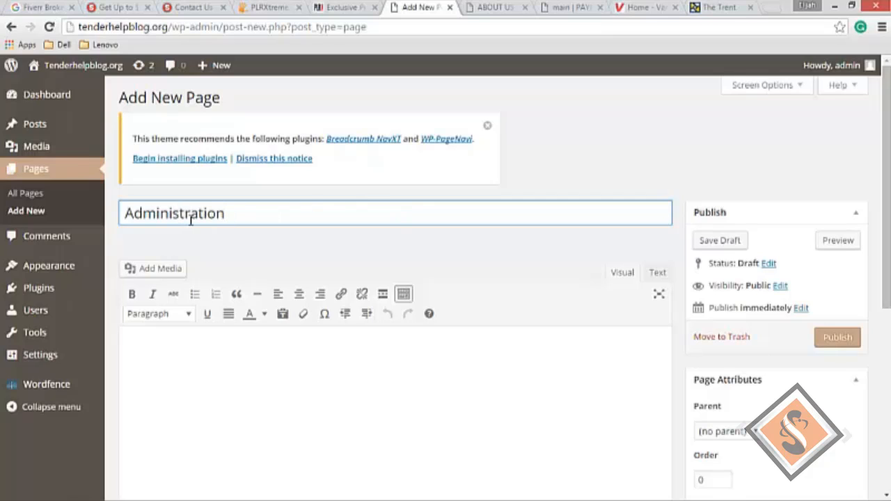
pyautogui.click(246, 381)
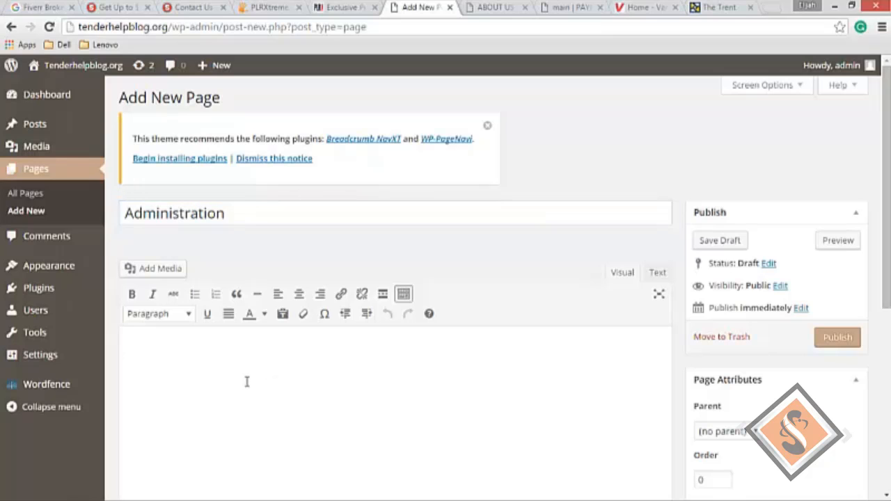
# - Check the published About Us page down to the end of its Our Objectives list
pyautogui.hotkey('alt', 'Tab')
pyautogui.hotkey('alt', 'Tab')
pyautogui.hotkey('alt', 'Tab')
pyautogui.hotkey('alt', 'Tab')
pyautogui.click(491, 8)
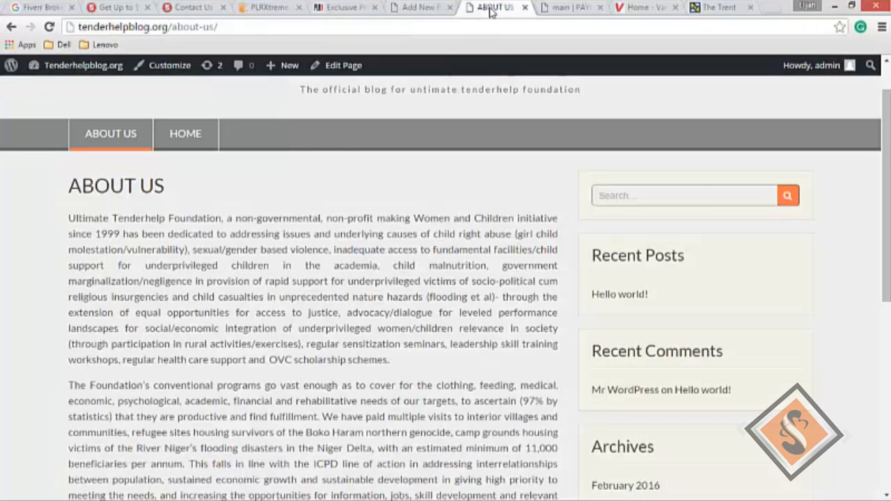
pyautogui.click(414, 9)
pyautogui.click(481, 8)
pyautogui.scroll(-5, 370, 333)
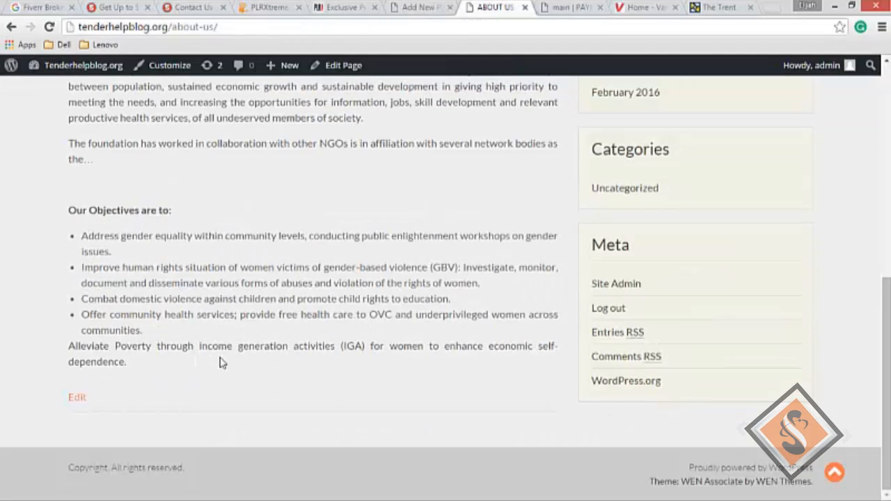
# - In the Word document, copy the Administration section's text from the ORGANIZATIONAL STRUCTURE heading through Volunteers
pyautogui.hotkey('alt', 'Tab')
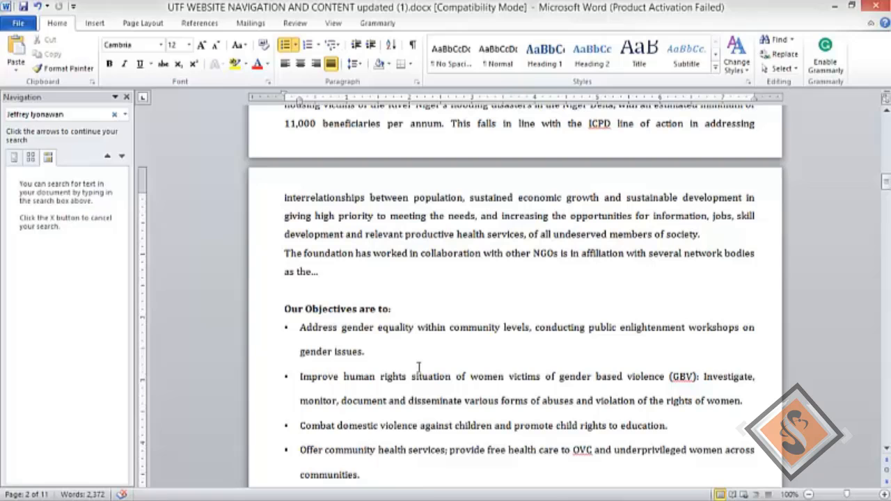
pyautogui.scroll(-6, 423, 369)
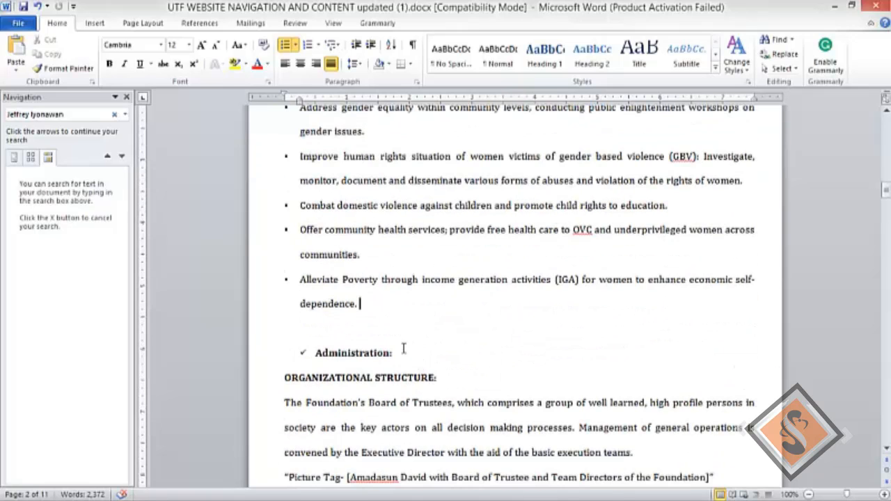
pyautogui.hotkey('alt', 'Tab')
pyautogui.hotkey('alt', 'Tab')
pyautogui.scroll(-1, 410, 353)
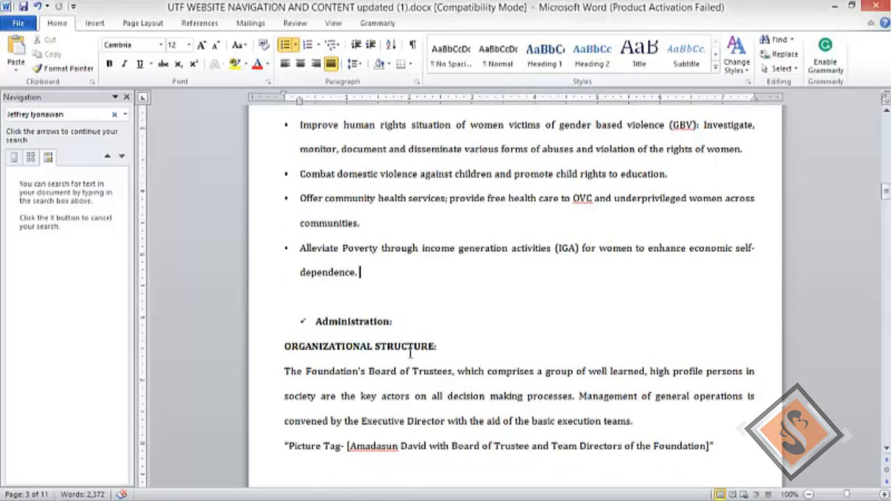
pyautogui.scroll(-5, 410, 353)
pyautogui.moveTo(283, 189); pyautogui.dragTo(457, 318)
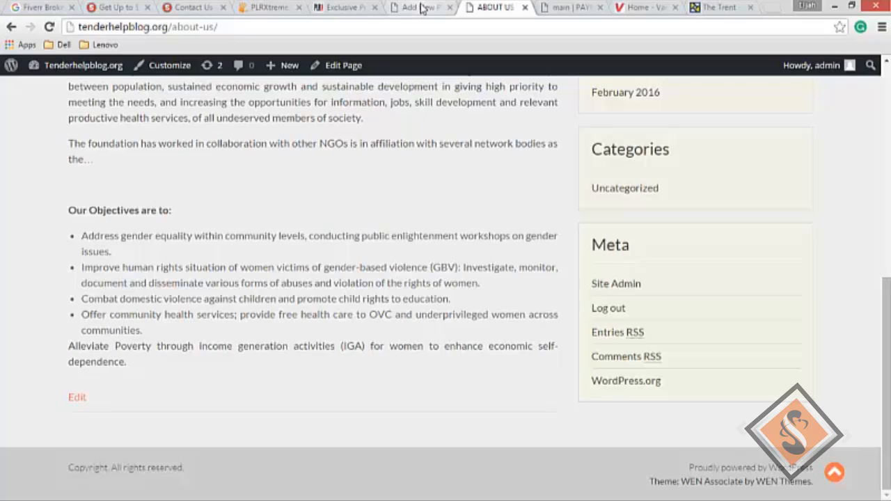
# - Paste the copied section into the body of the WordPress Administration page and justify all of its text
pyautogui.click(422, 7)
pyautogui.click(326, 392)
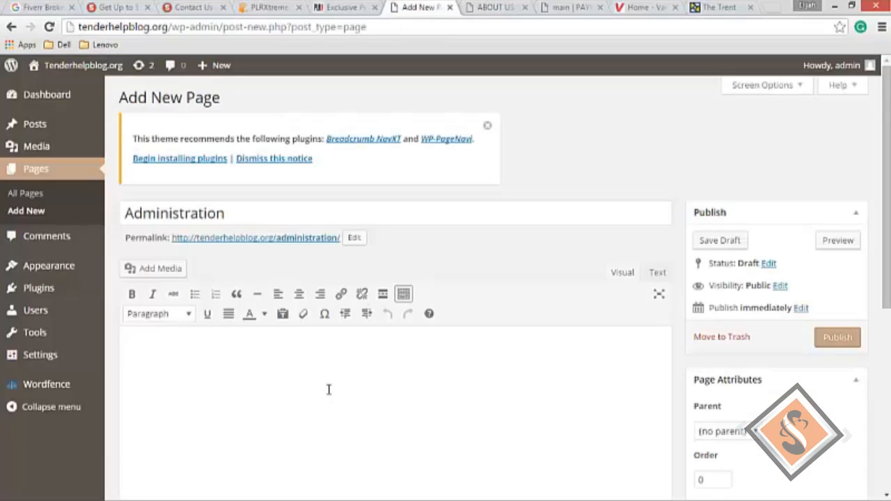
pyautogui.hotkey('ctrl', 'v')
pyautogui.scroll(-3, 383, 390)
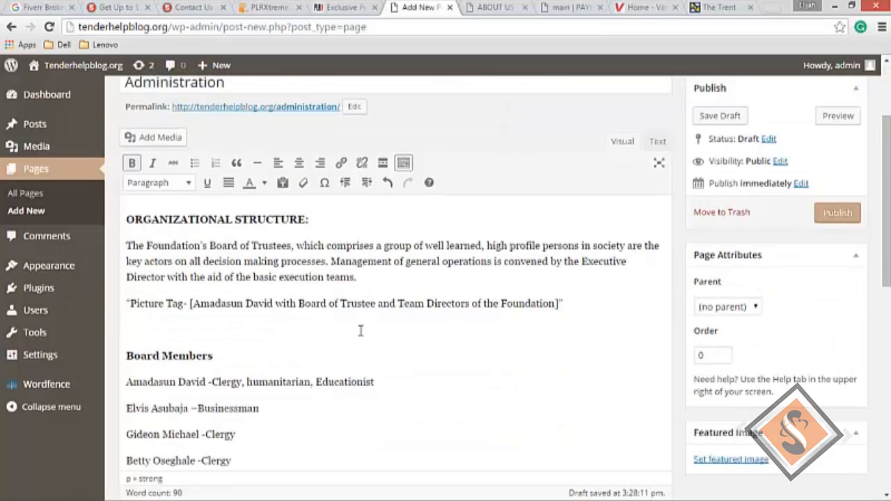
pyautogui.hotkey('ctrl', 'a')
pyautogui.click(228, 183)
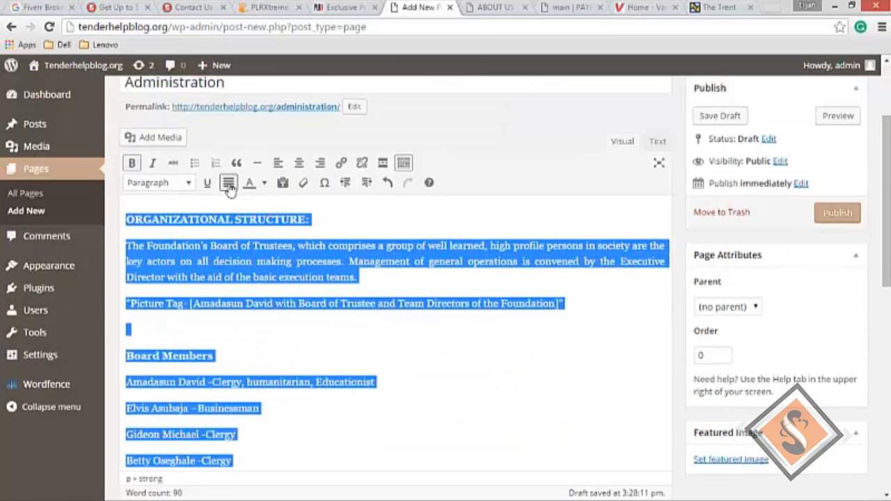
pyautogui.click(387, 244)
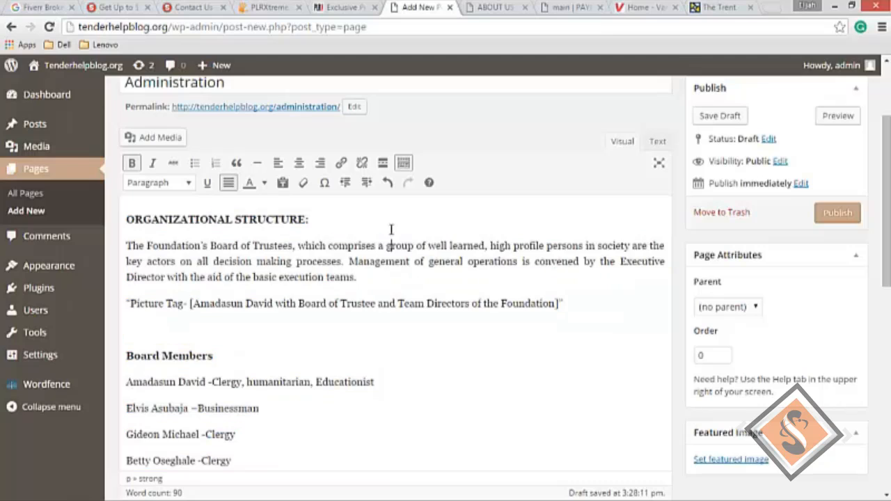
# - Correct "decision making" to "decision-making" in the Organizational Structure paragraph and check the flagged word "on"
pyautogui.click(132, 204)
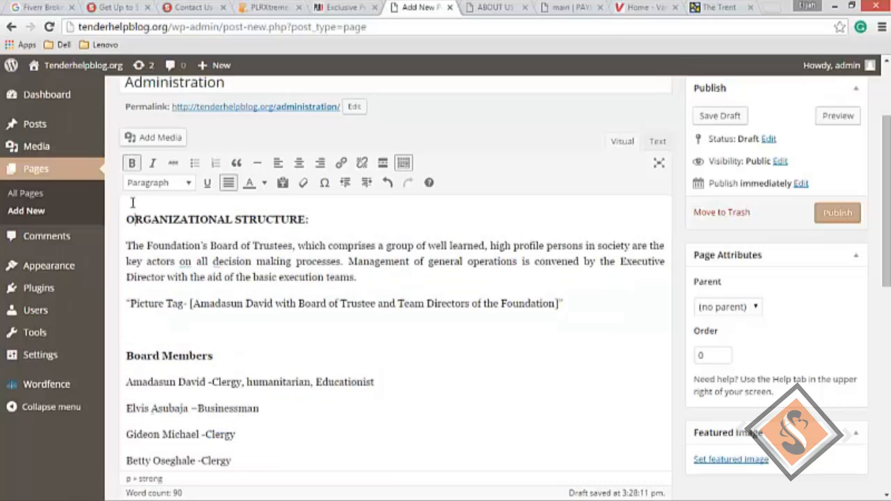
pyautogui.click(385, 239)
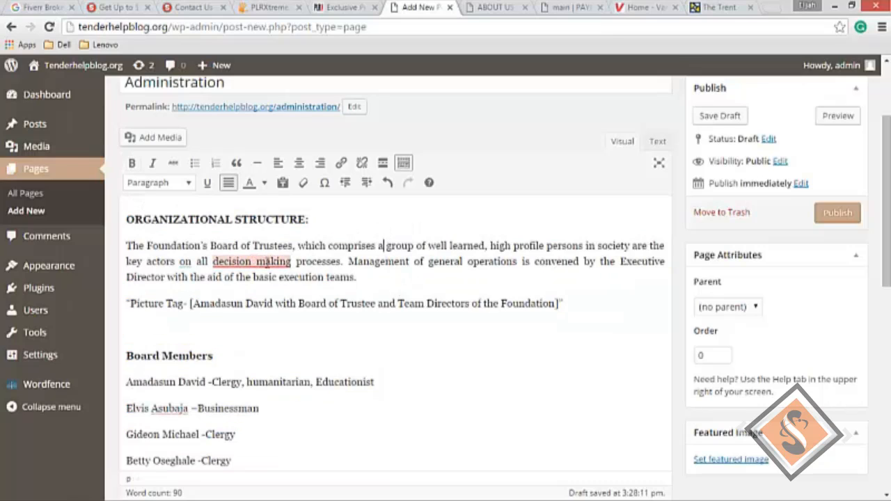
pyautogui.moveTo(268, 262)
pyautogui.click(376, 293)
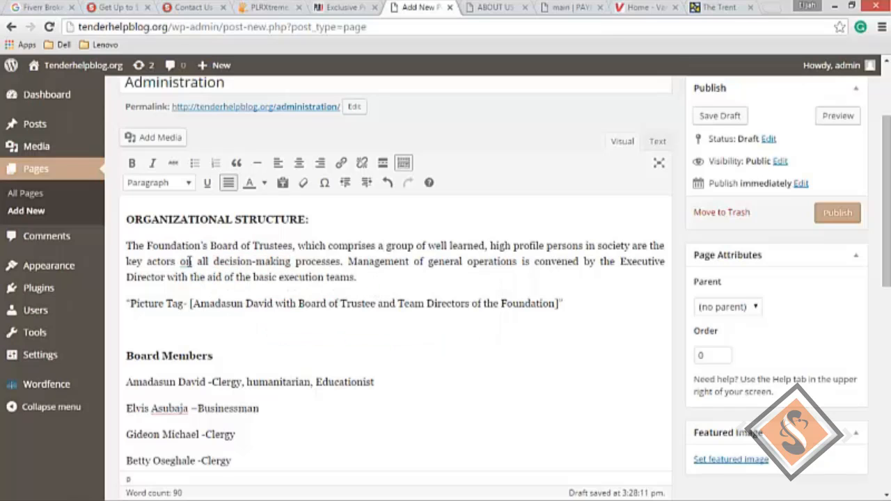
pyautogui.moveTo(188, 263)
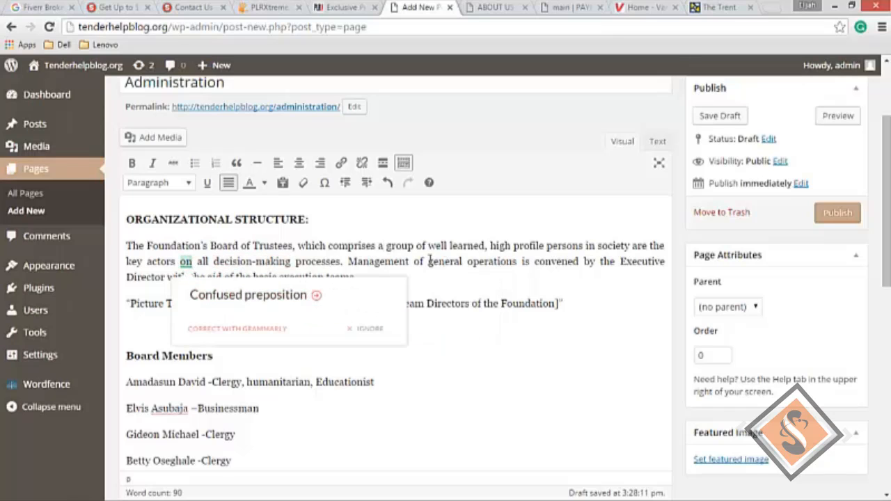
# - Delete the blank lines above and below the Mobilization, Advisory/Evaluation Team heading
pyautogui.scroll(-7, 462, 316)
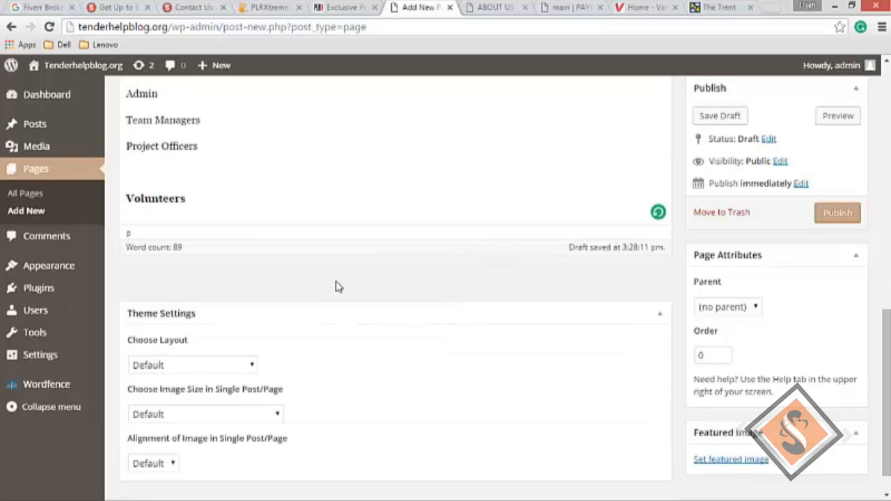
pyautogui.scroll(4, 338, 285)
pyautogui.click(150, 255)
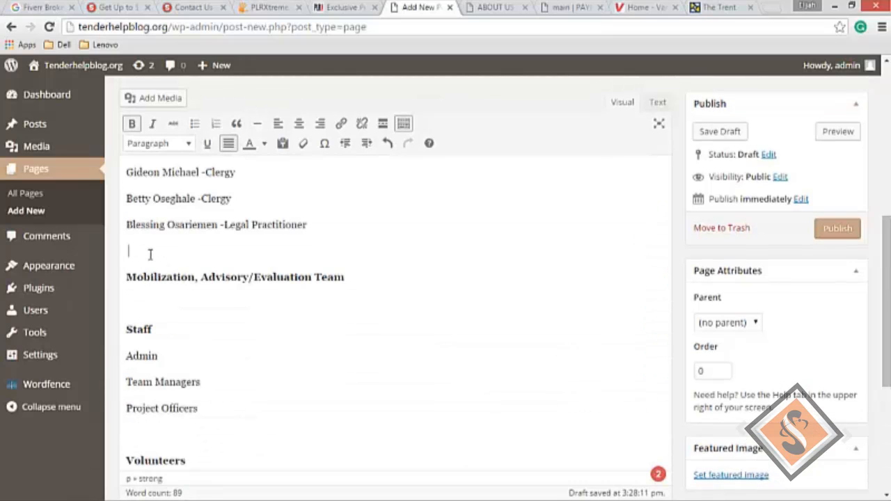
pyautogui.press('Delete')
pyautogui.press('Down')
pyautogui.press('Delete')
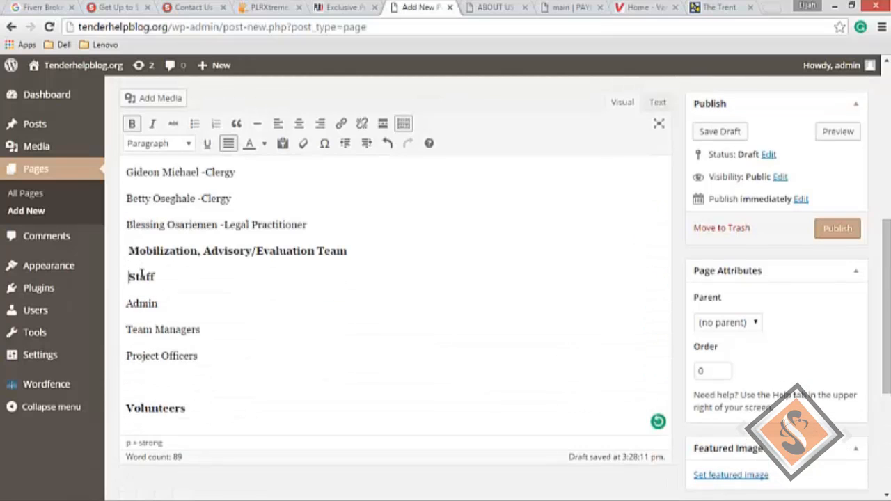
# - Review the Administration page's content, set its parent to ABOUT US and publish it
pyautogui.scroll(-3, 224, 289)
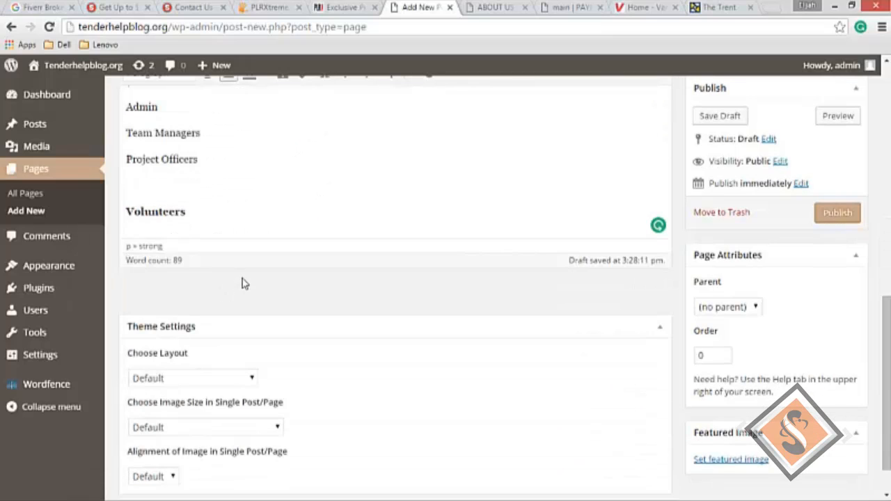
pyautogui.scroll(10, 243, 282)
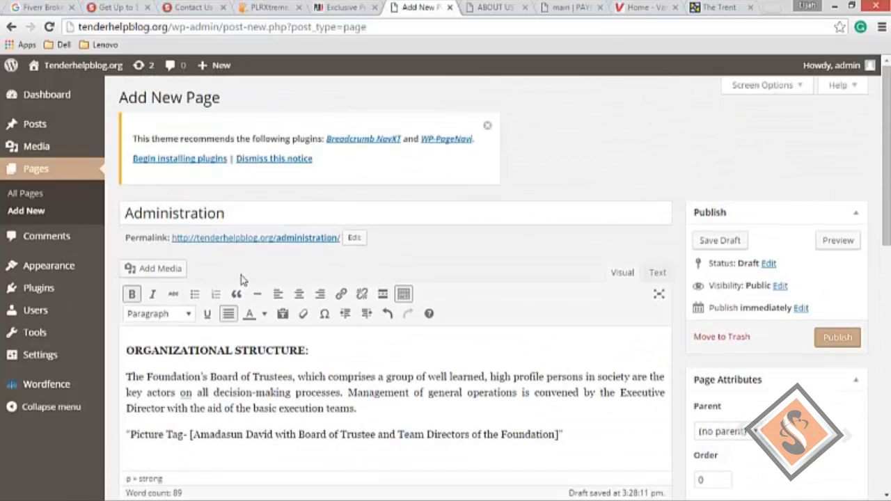
pyautogui.scroll(-3, 241, 275)
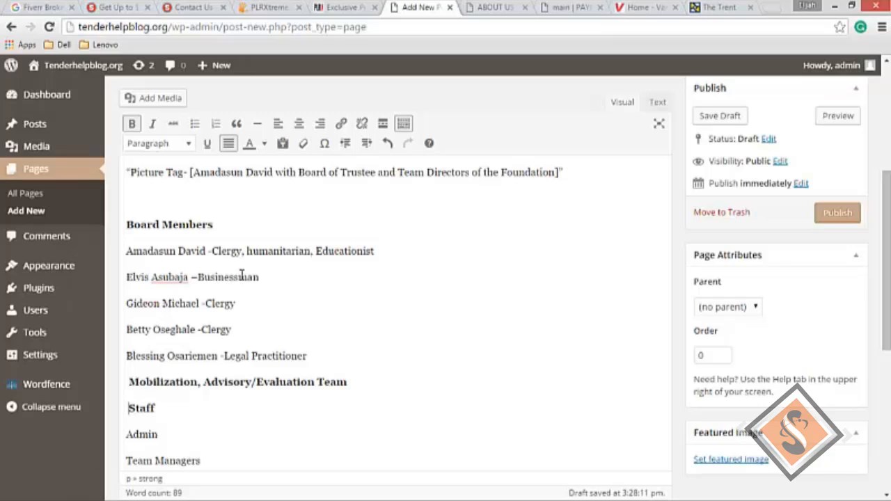
pyautogui.scroll(-4, 534, 370)
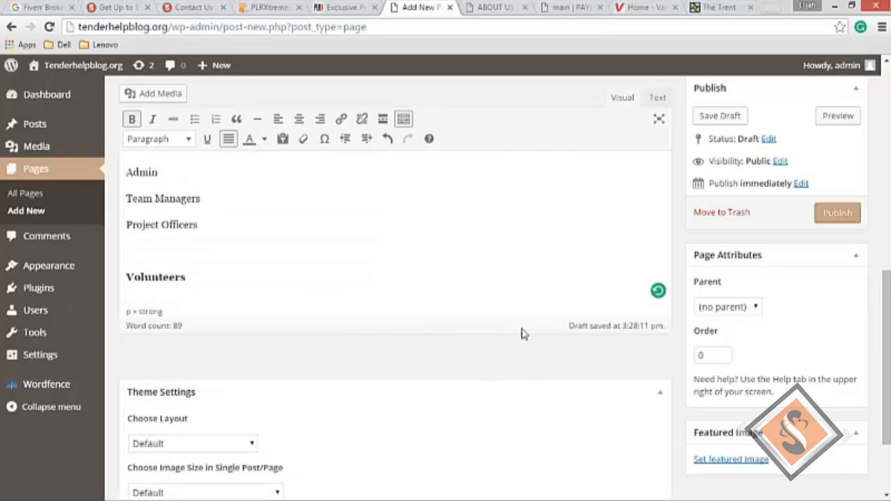
pyautogui.click(734, 307)
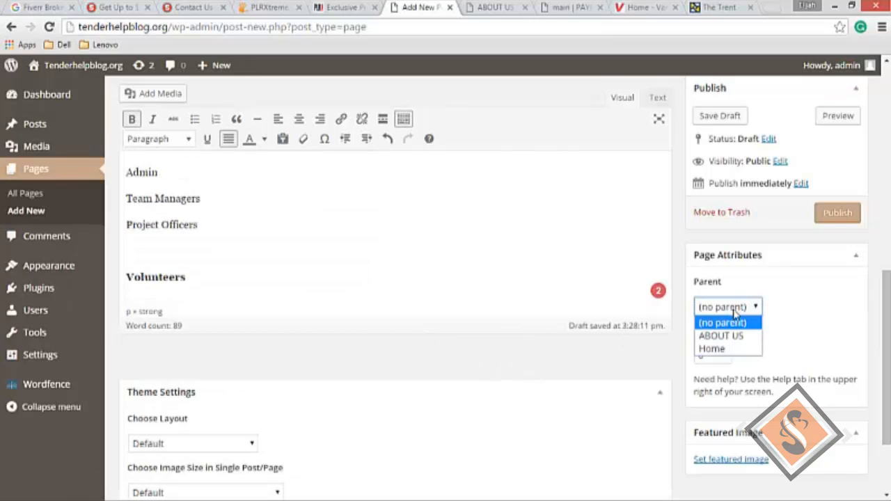
pyautogui.click(736, 337)
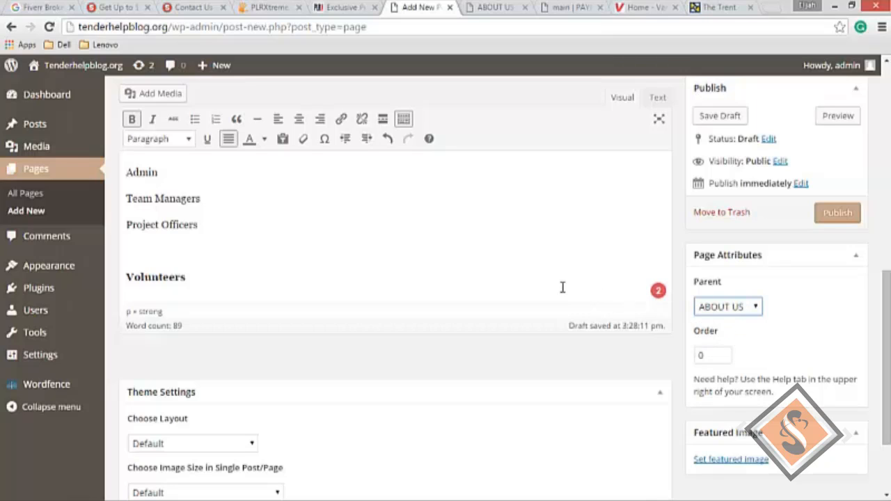
pyautogui.click(396, 278)
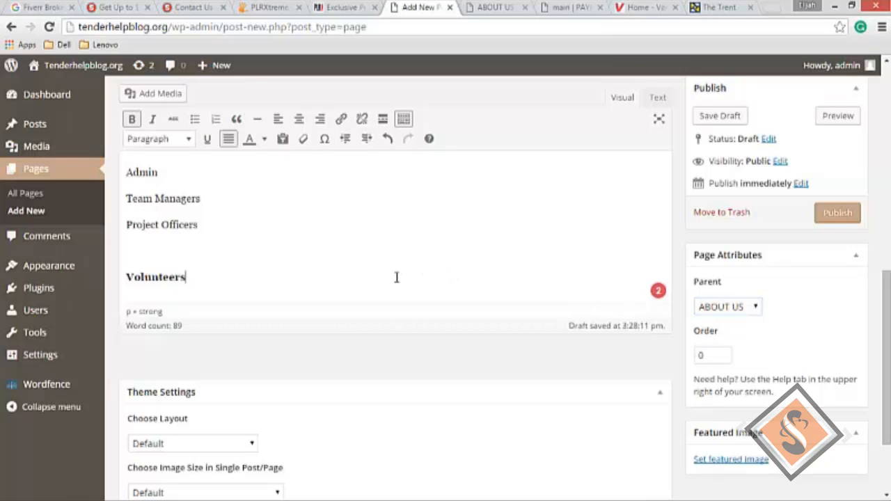
pyautogui.scroll(10, 396, 278)
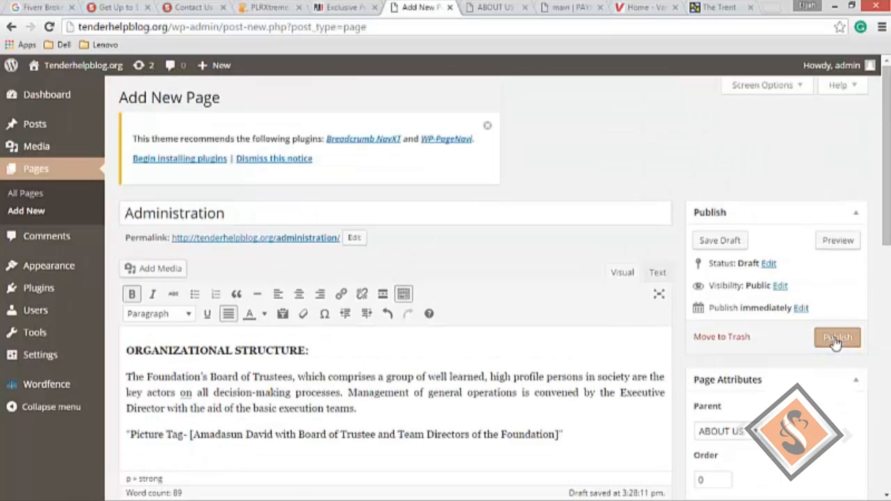
pyautogui.click(836, 339)
# - Reload the live About Us page to check the site's navigation menu after publishing Administration
pyautogui.click(497, 9)
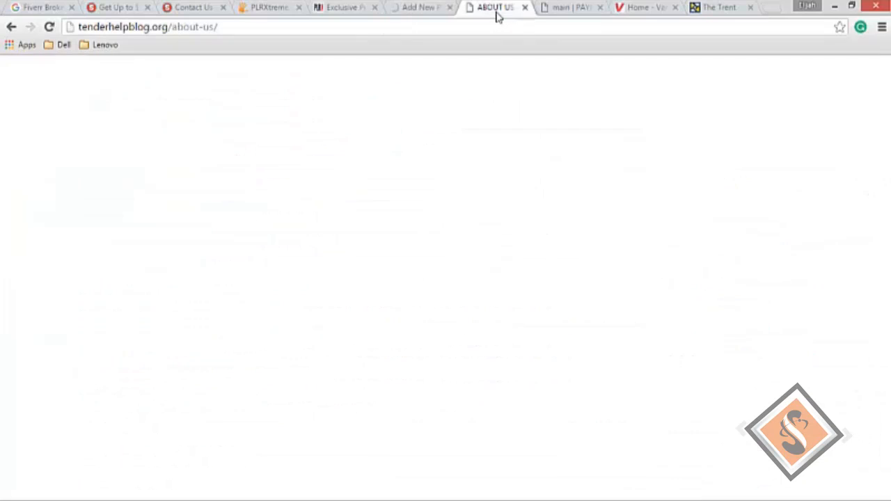
pyautogui.scroll(8, 327, 246)
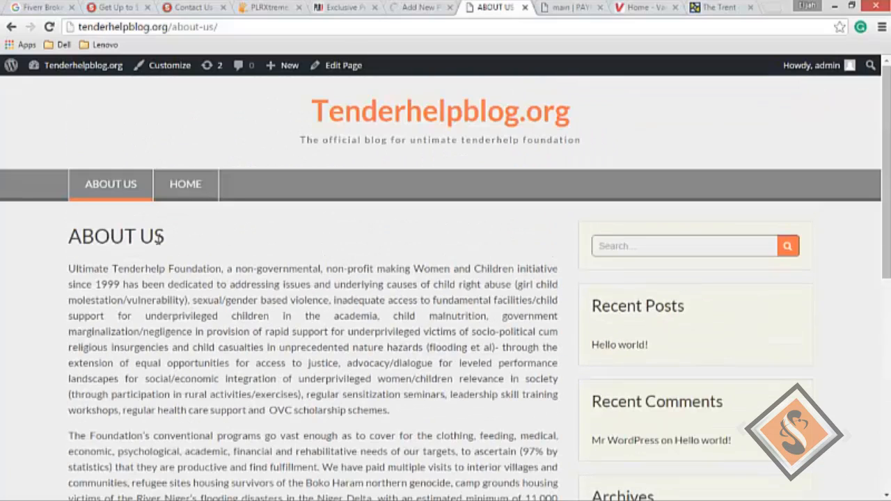
pyautogui.click(411, 8)
pyautogui.click(495, 13)
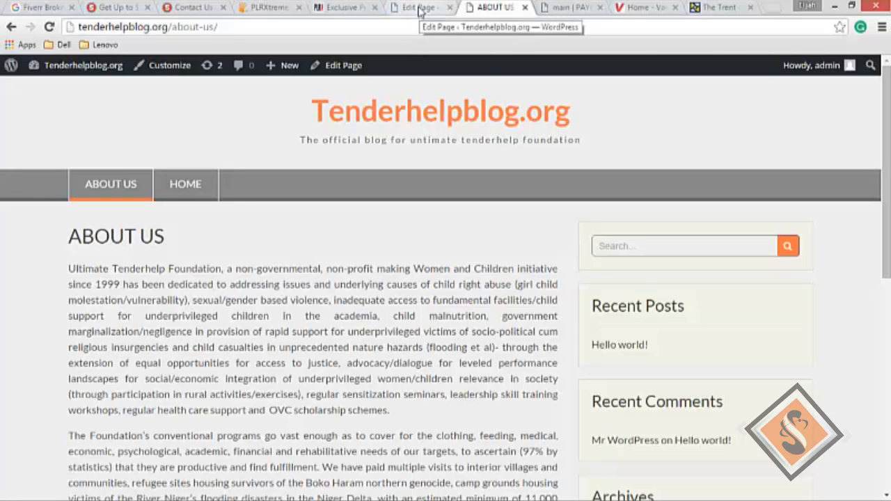
pyautogui.rightClick(642, 109)
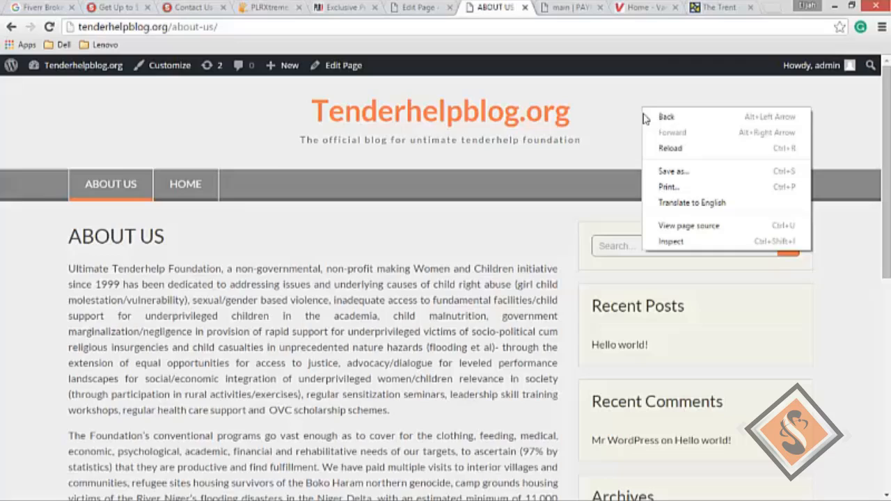
pyautogui.click(661, 148)
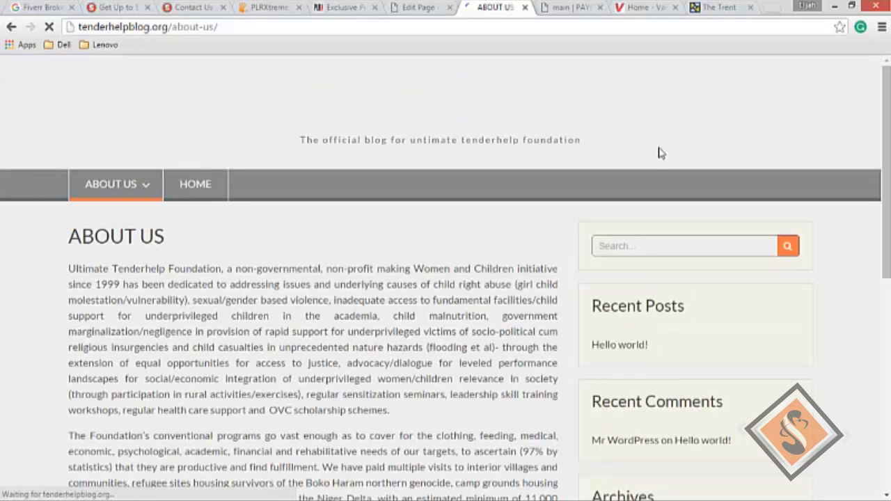
# - Open the Administration page from the live site's ABOUT US submenu, review its content and return to the About Us page
pyautogui.moveTo(102, 197)
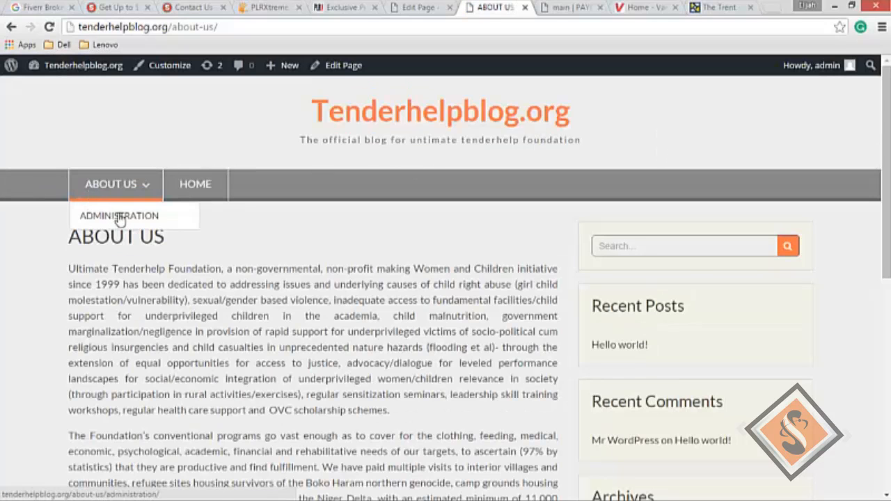
pyautogui.click(122, 217)
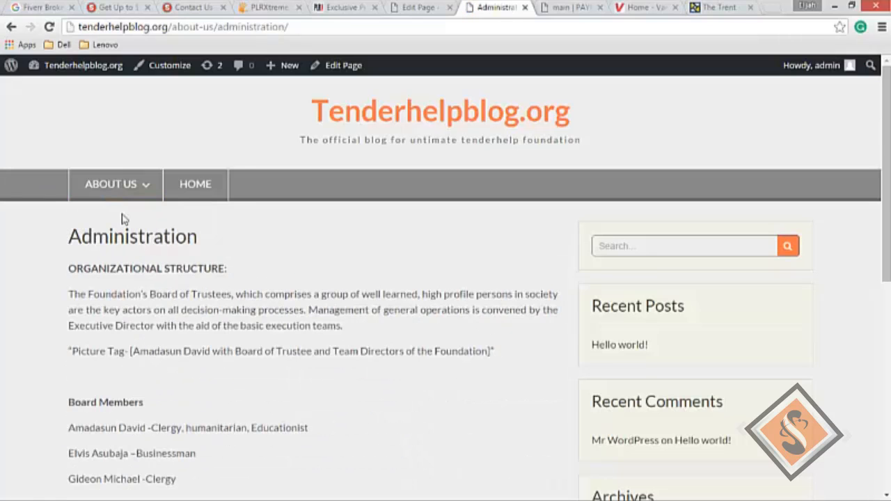
pyautogui.scroll(-3, 189, 259)
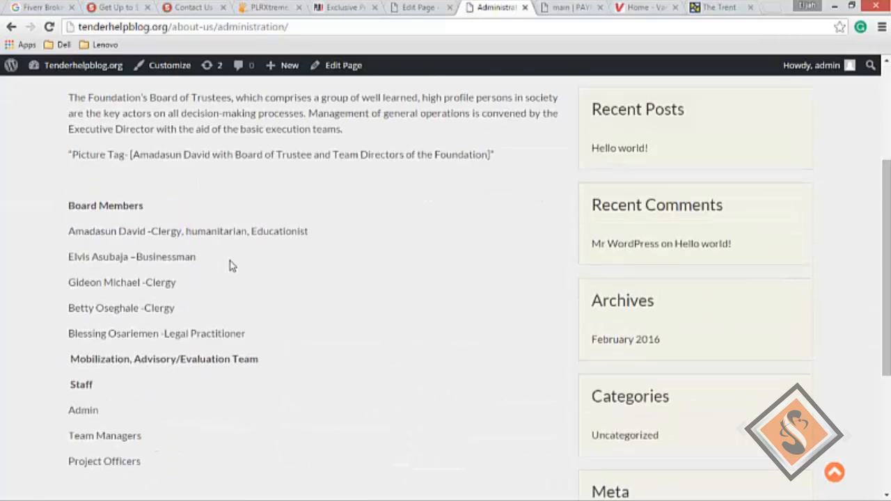
pyautogui.scroll(-3, 231, 265)
pyautogui.scroll(-2, 234, 266)
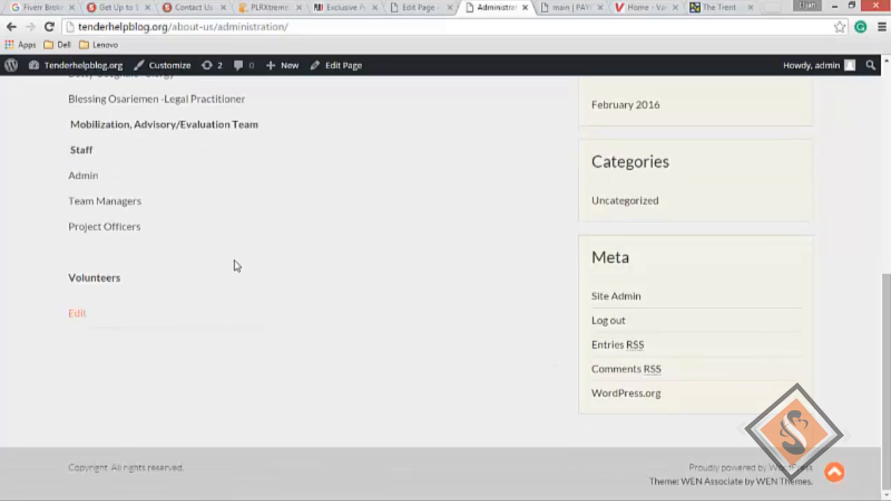
pyautogui.scroll(5, 234, 266)
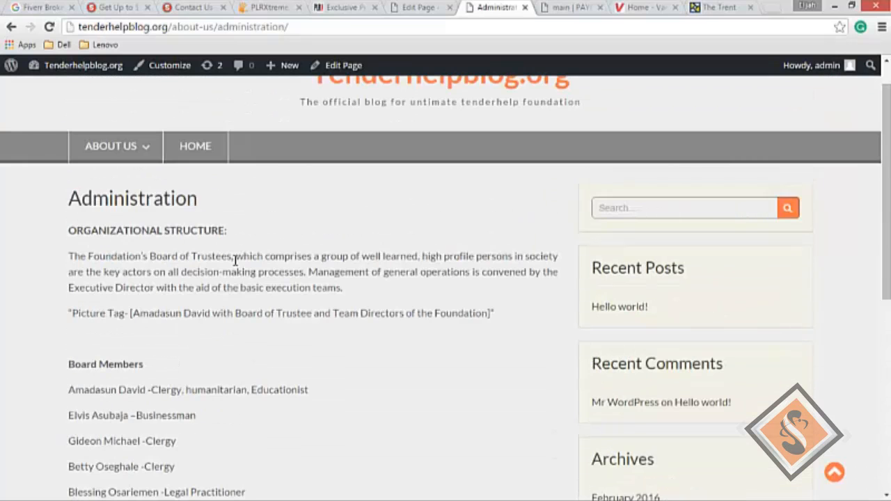
pyautogui.click(122, 148)
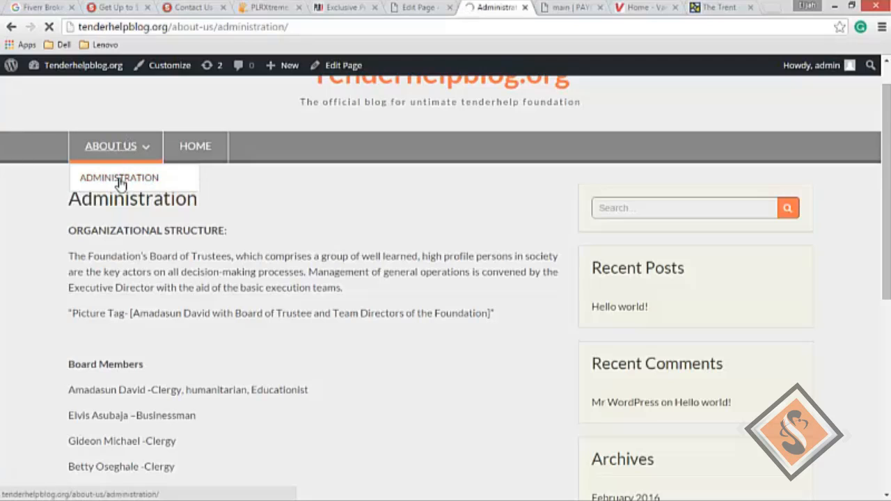
# - Switch to the Word document, select the WHAT WE DO heading and look through the section's text below it
pyautogui.click(419, 8)
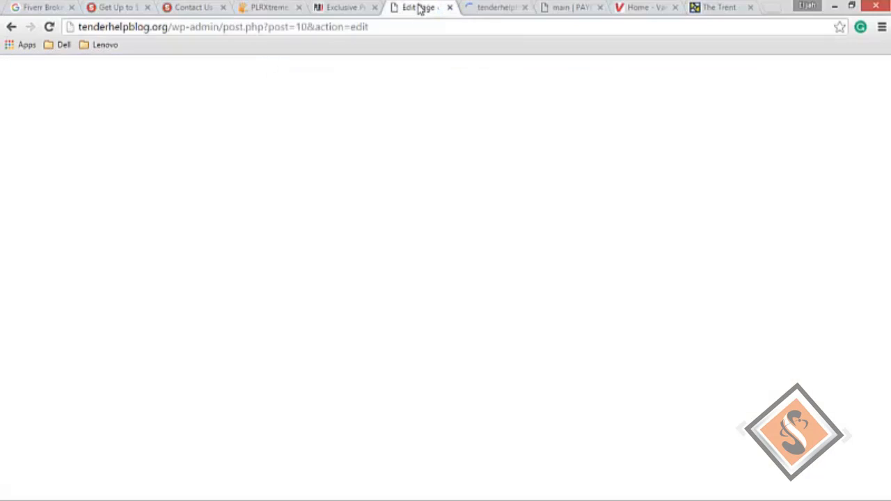
pyautogui.hotkey('alt', 'Tab')
pyautogui.scroll(-3, 424, 314)
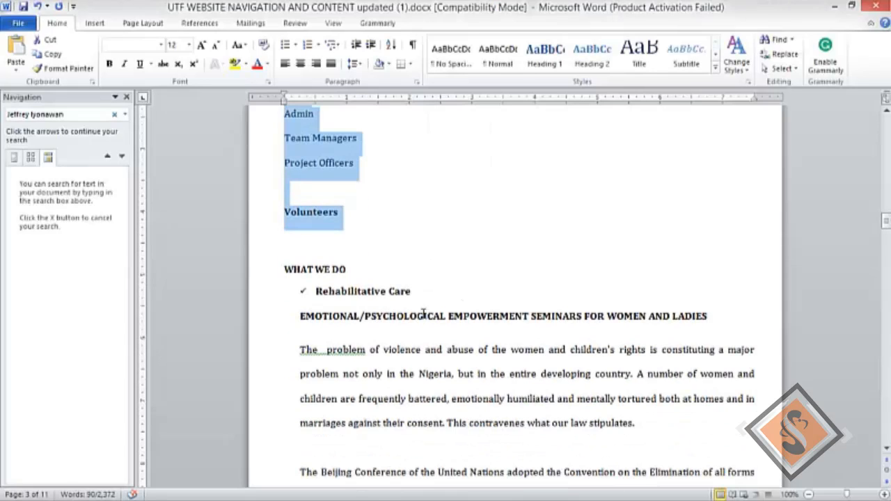
pyautogui.moveTo(348, 269); pyautogui.dragTo(285, 270)
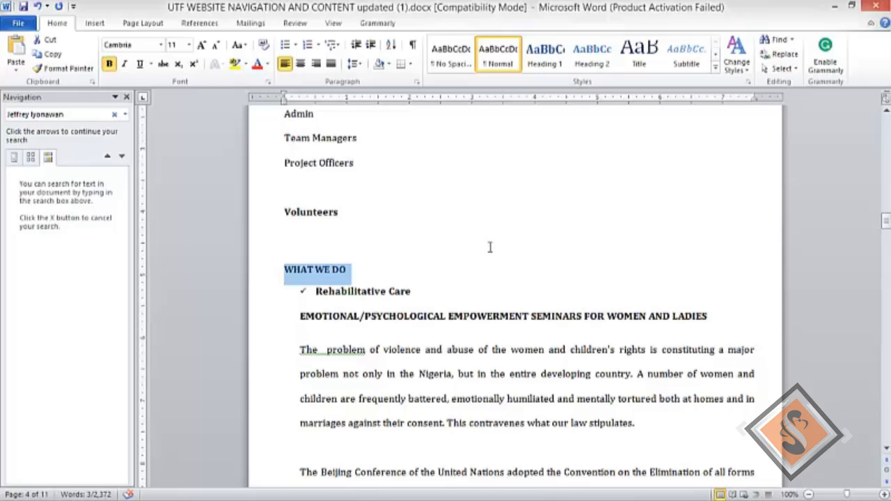
pyautogui.scroll(-10, 466, 255)
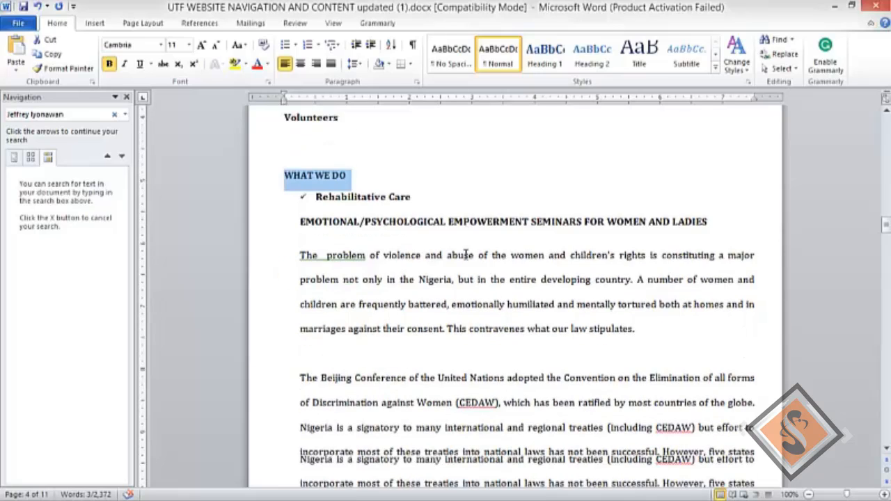
pyautogui.scroll(-9, 466, 255)
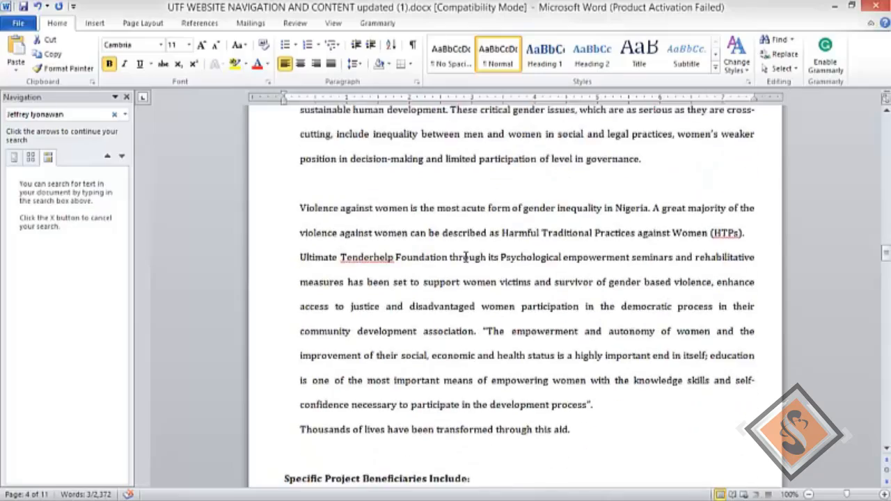
pyautogui.scroll(5, 465, 258)
pyautogui.scroll(12, 464, 258)
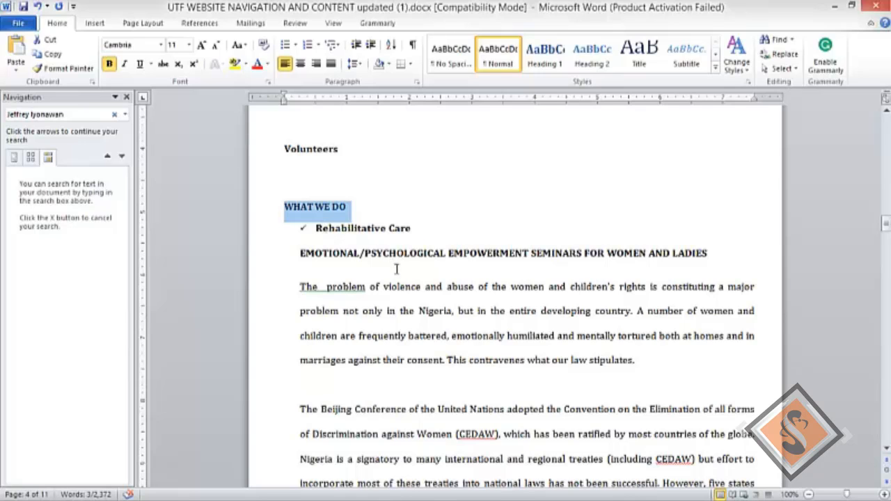
pyautogui.scroll(-5, 397, 269)
# - Return to the WordPress page editor in the browser and start adding a new page
pyautogui.hotkey('alt', 'Tab')
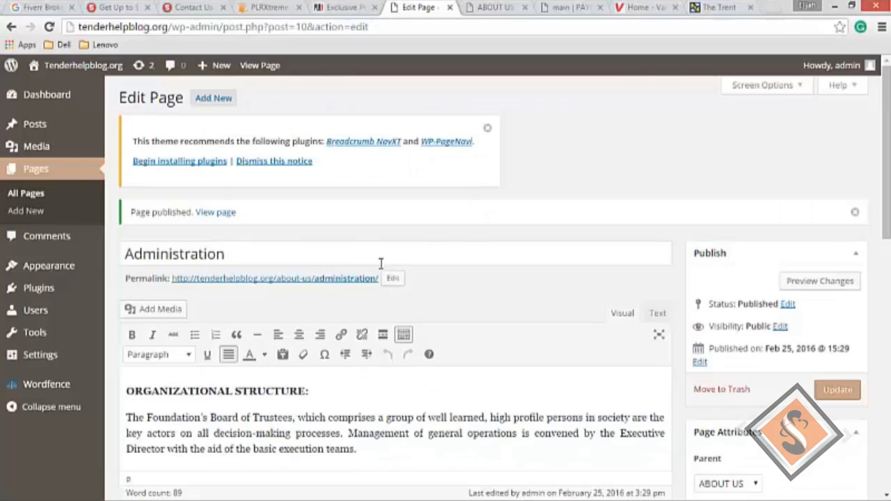
pyautogui.click(214, 98)
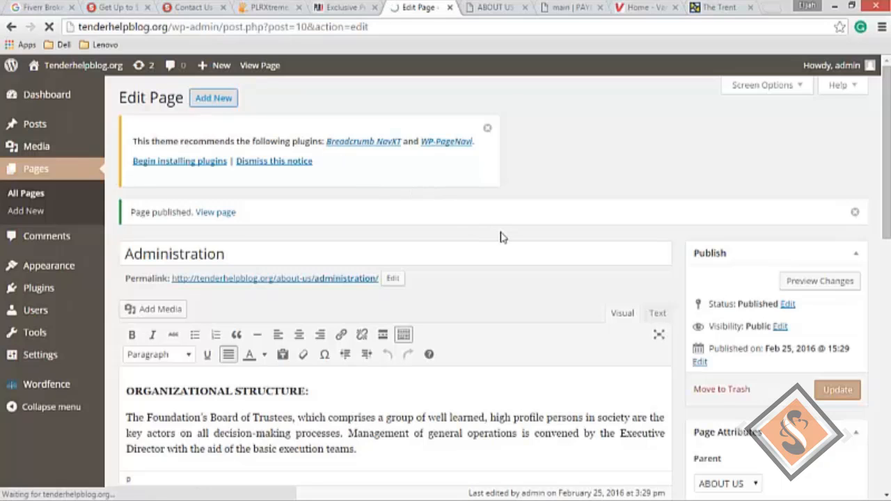
pyautogui.scroll(-3, 498, 237)
pyautogui.scroll(-7, 498, 237)
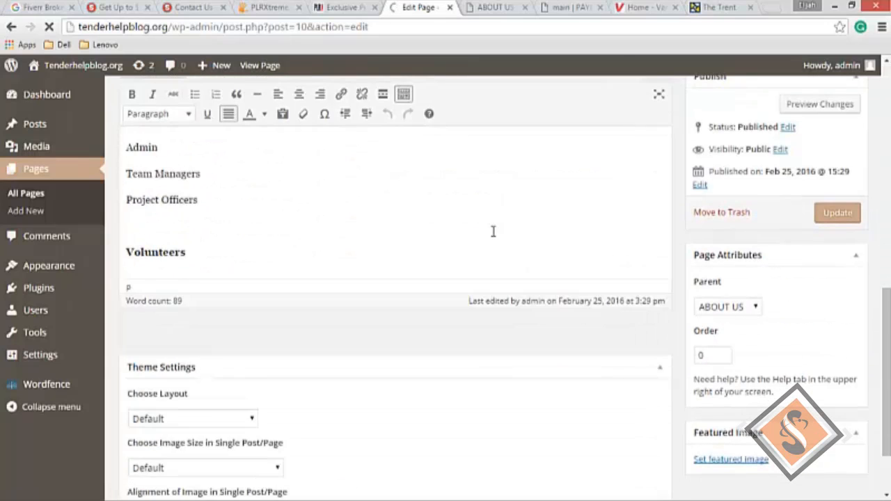
pyautogui.scroll(10, 493, 237)
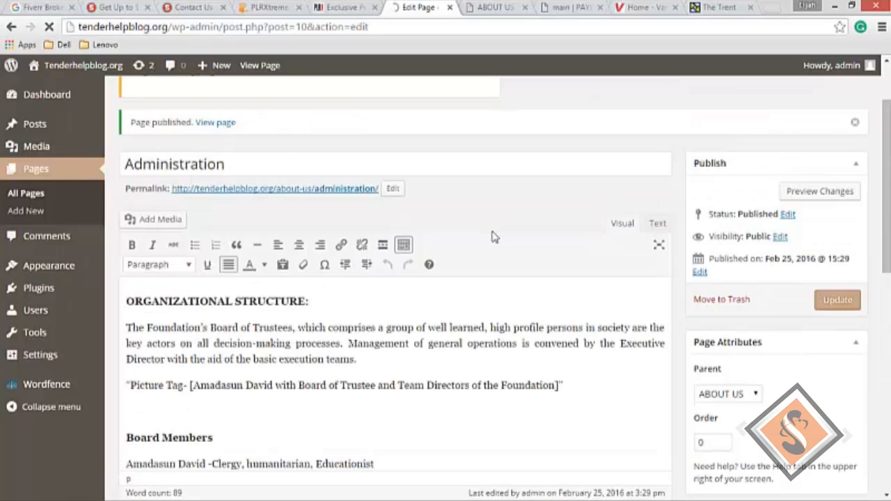
# - Examine the live About Us page's navigation, body text and sidebar while the new page editor loads
pyautogui.click(491, 8)
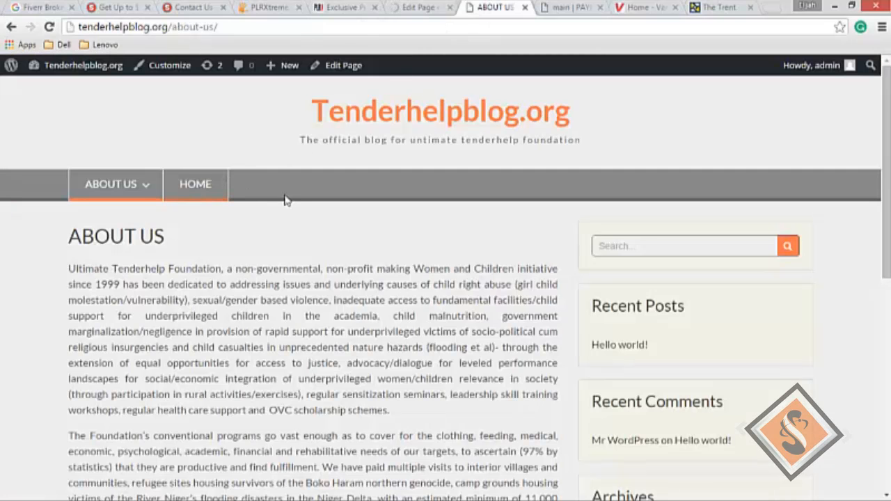
pyautogui.scroll(-2, 376, 248)
pyautogui.scroll(-5, 376, 248)
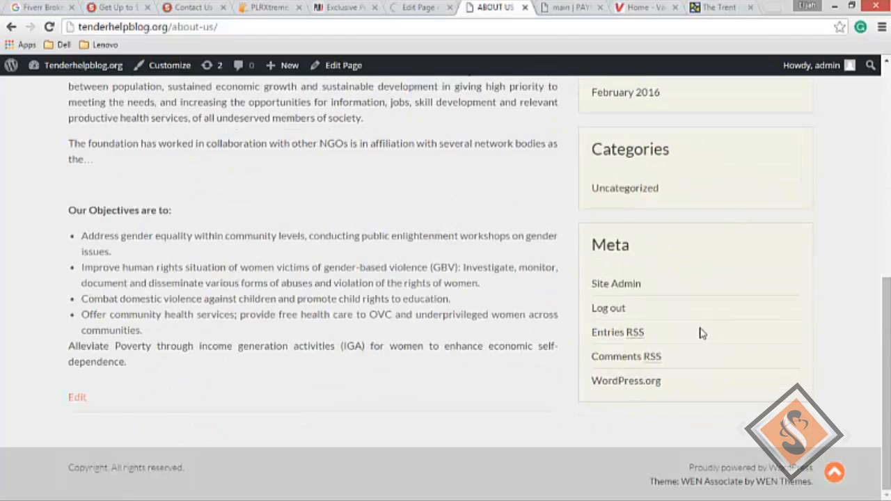
pyautogui.scroll(5, 701, 332)
pyautogui.scroll(3, 700, 331)
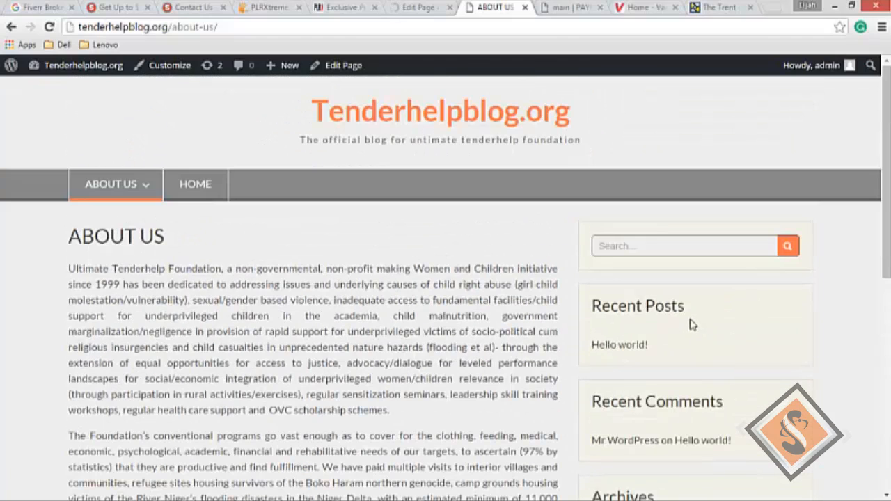
pyautogui.scroll(-5, 662, 311)
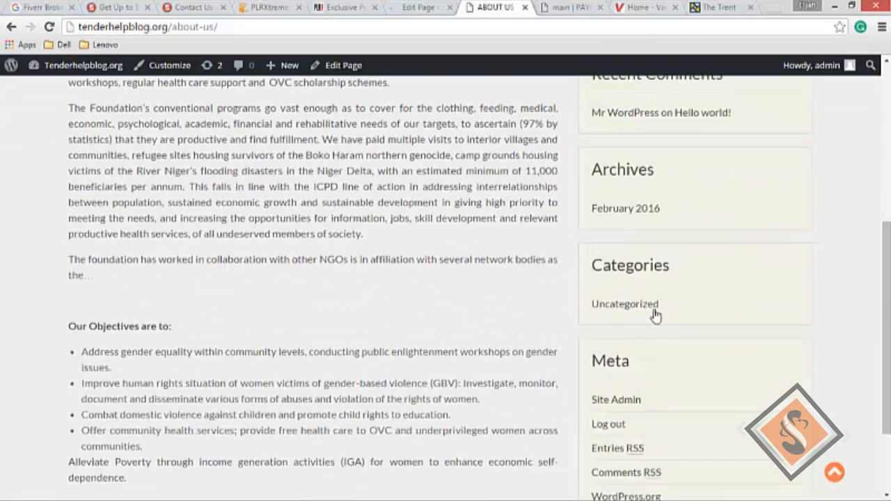
pyautogui.scroll(-2, 358, 254)
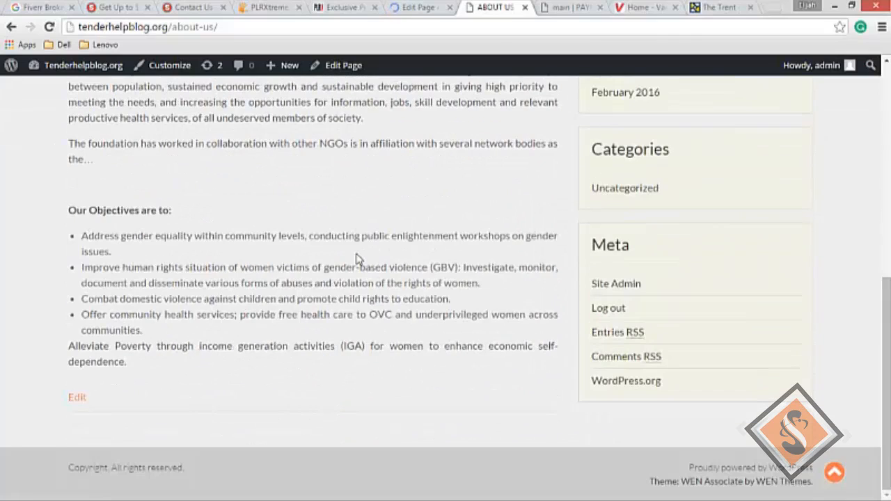
pyautogui.scroll(6, 355, 258)
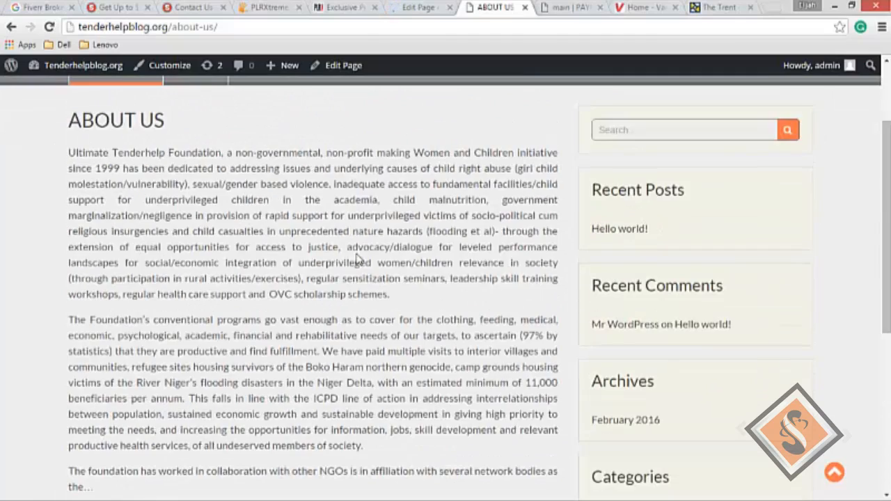
# - Go to the Add New Page editor and title the new page "WHAT WE DO"
pyautogui.click(421, 8)
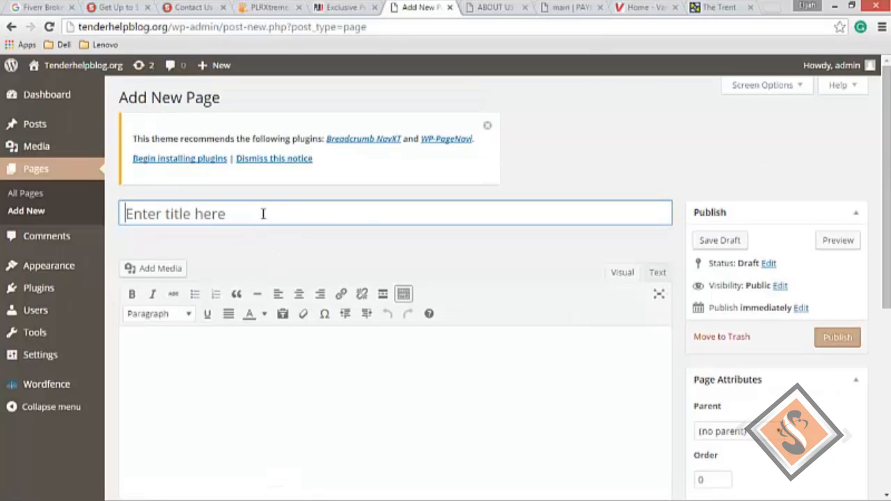
pyautogui.write('WHAT WE DO')
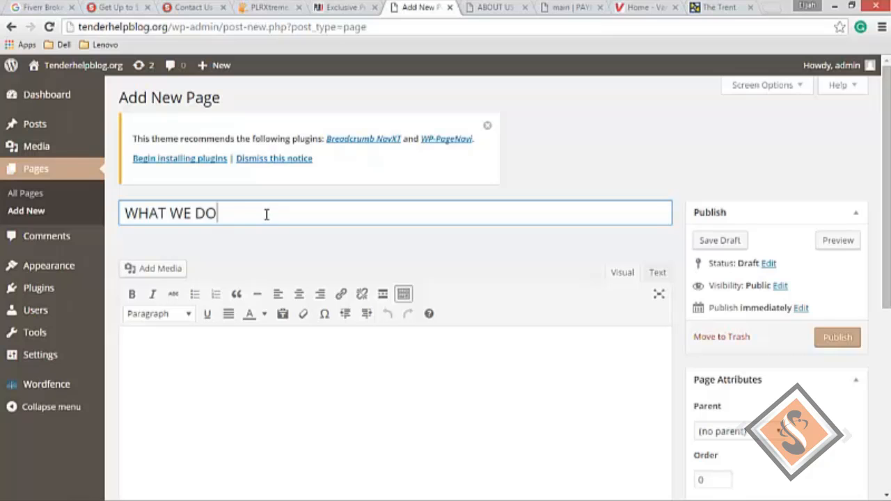
pyautogui.hotkey('alt', 'Tab')
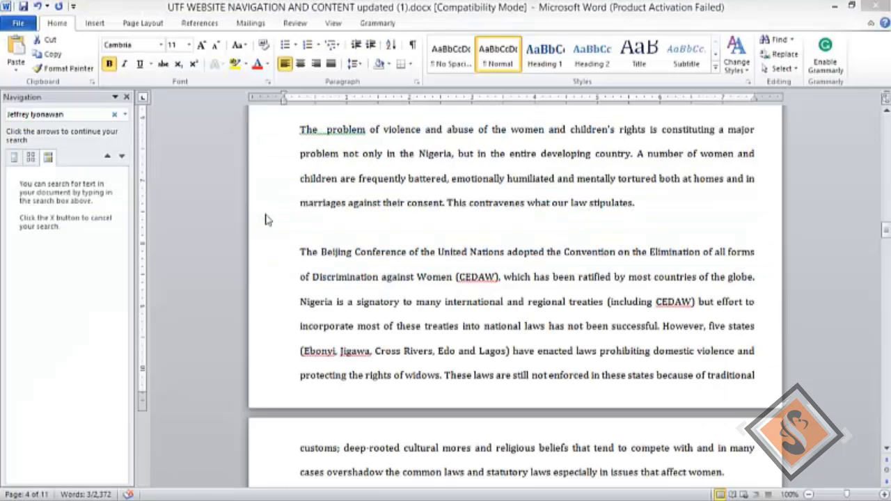
pyautogui.hotkey('alt', 'Tab')
pyautogui.scroll(-3, 487, 307)
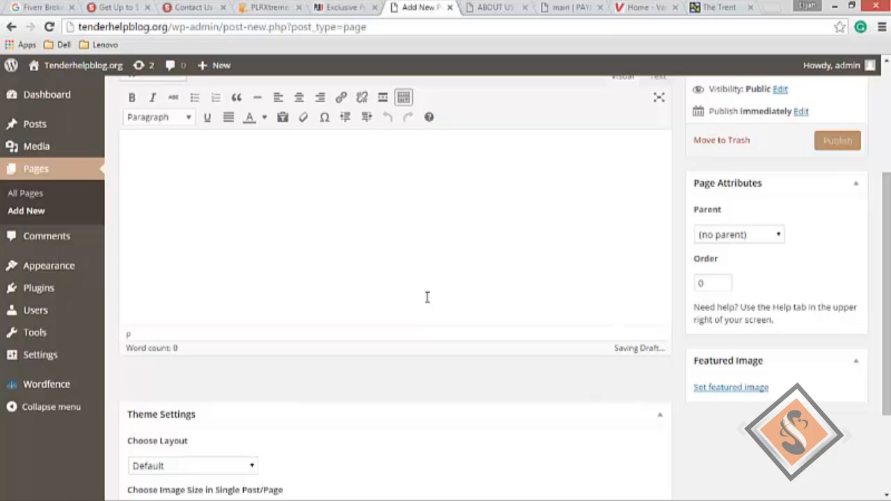
pyautogui.scroll(2, 426, 298)
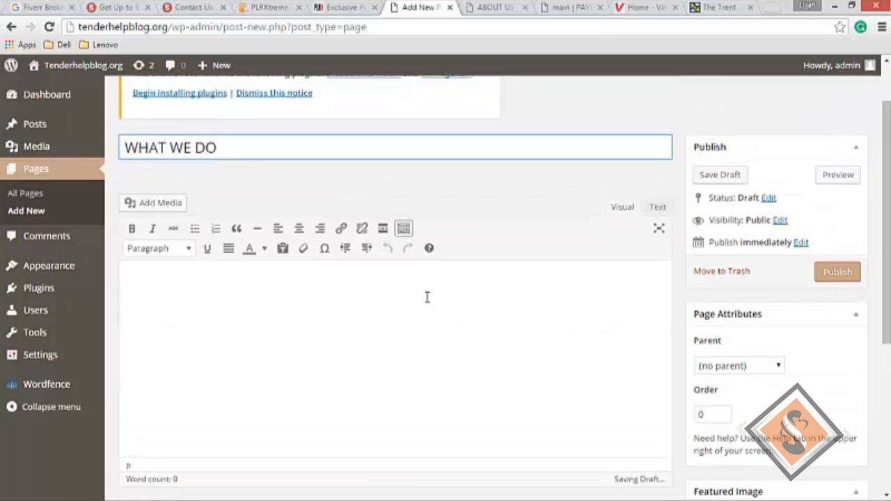
# - Copy the first paragraph under the Emotional/Psychological Empowerment Seminars heading in Word and return to the WHAT WE DO page editor
pyautogui.hotkey('alt', 'Tab')
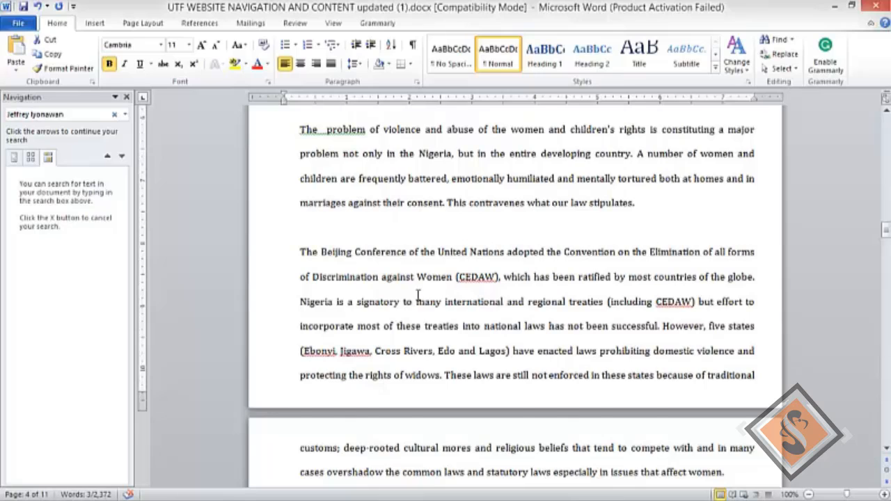
pyautogui.scroll(3, 418, 293)
pyautogui.scroll(-2, 418, 294)
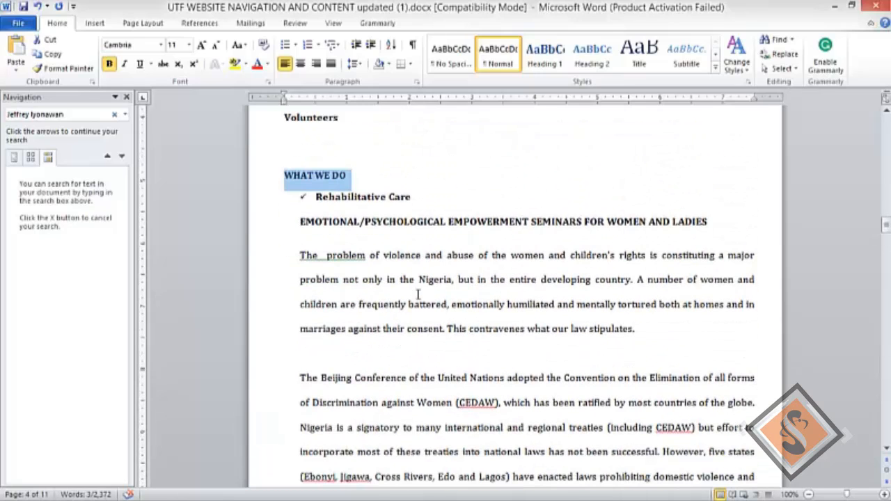
pyautogui.scroll(-2, 418, 294)
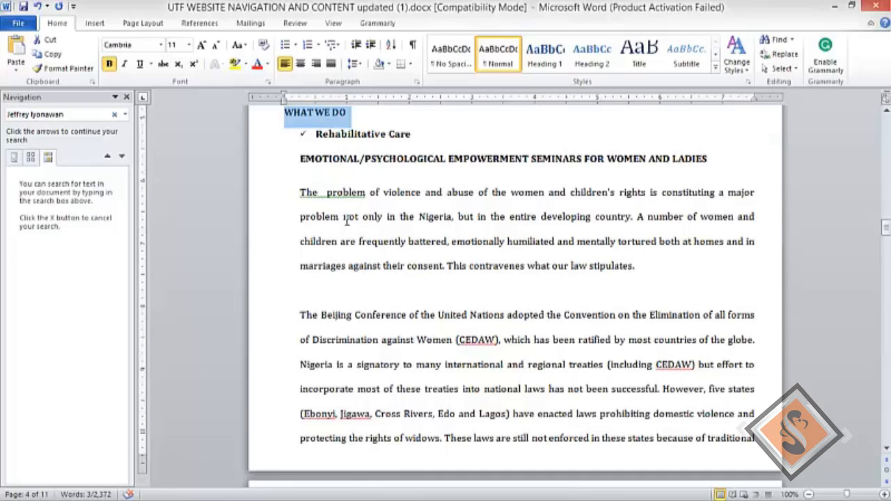
pyautogui.scroll(-3, 401, 231)
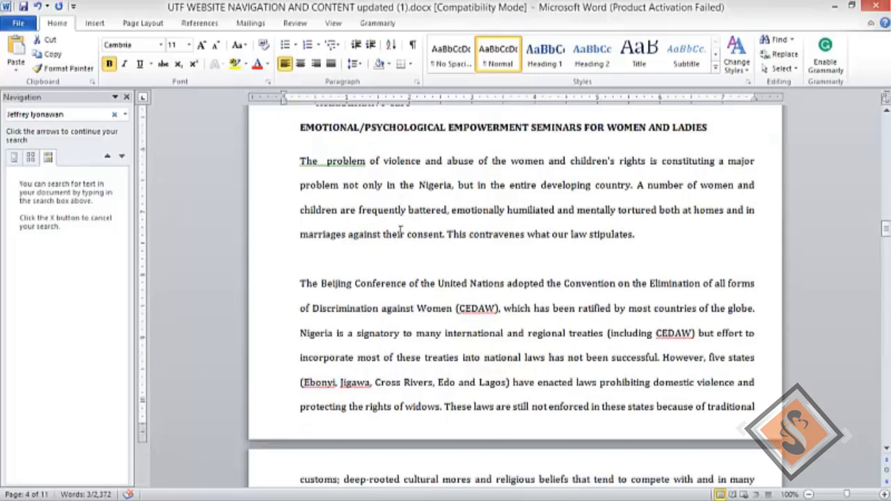
pyautogui.scroll(3, 401, 231)
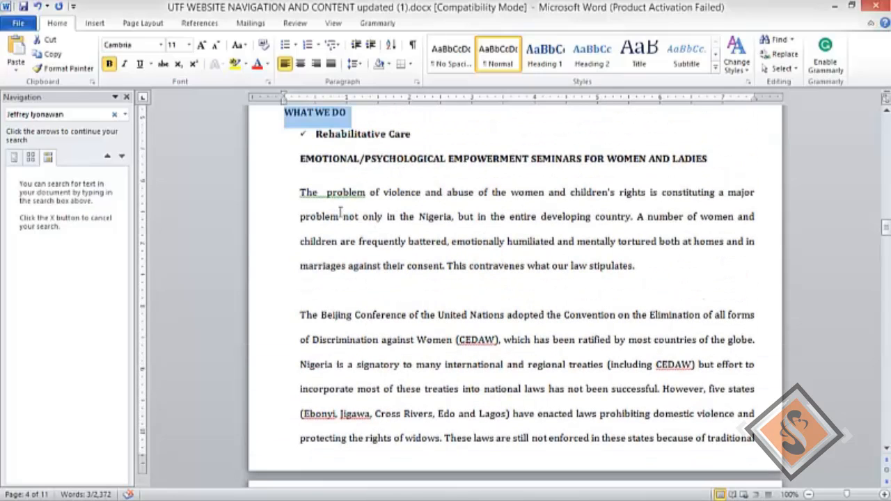
pyautogui.moveTo(301, 193); pyautogui.dragTo(639, 270)
pyautogui.hotkey('ctrl', 'c')
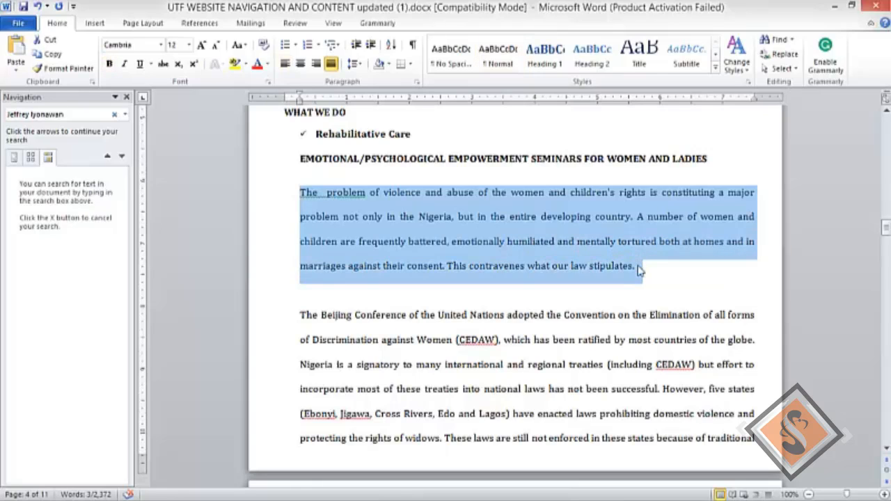
pyautogui.scroll(-1, 454, 270)
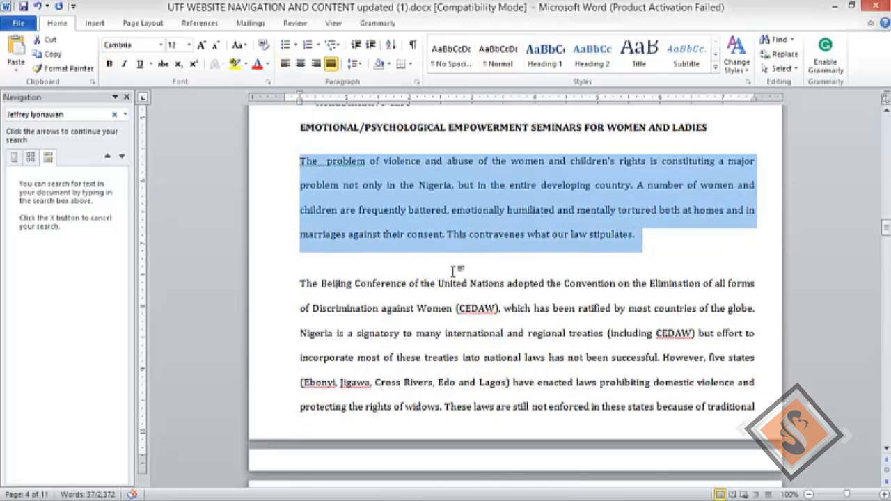
pyautogui.scroll(-1, 454, 270)
pyautogui.hotkey('alt', 'Tab')
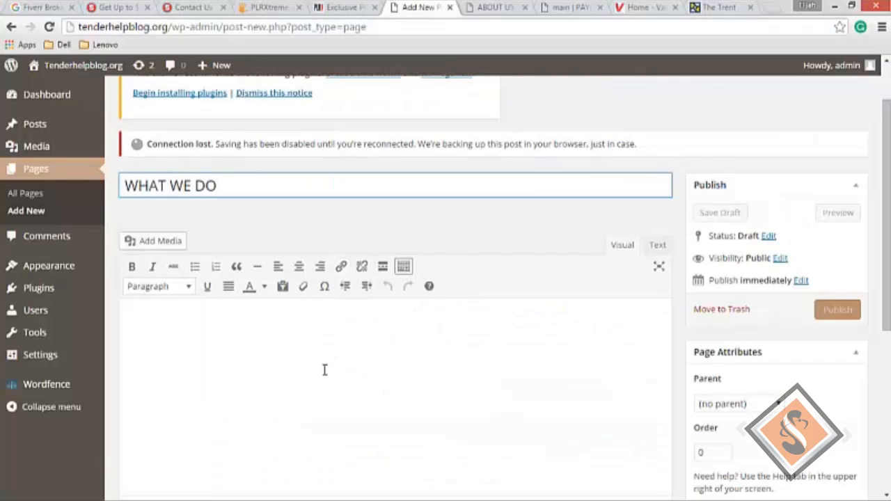
# - Paste the copied seminars paragraph into the body of the WHAT WE DO page and justify the text
pyautogui.click(351, 361)
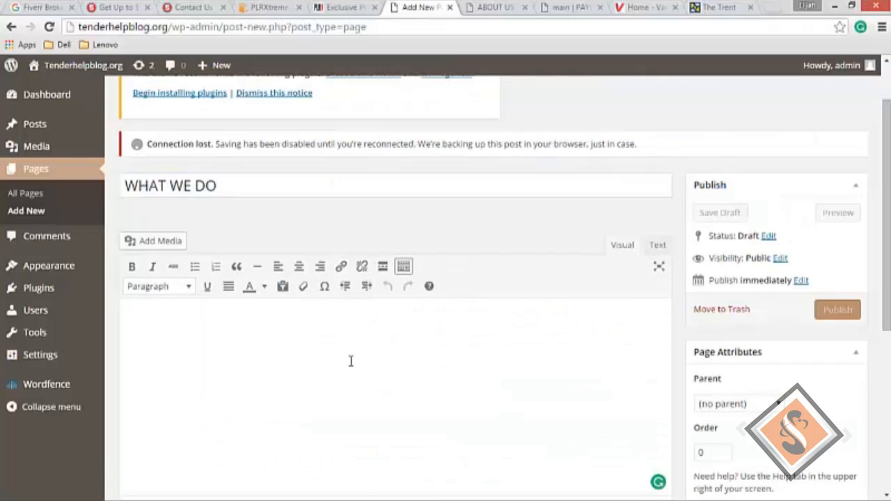
pyautogui.hotkey('ctrl', 'v')
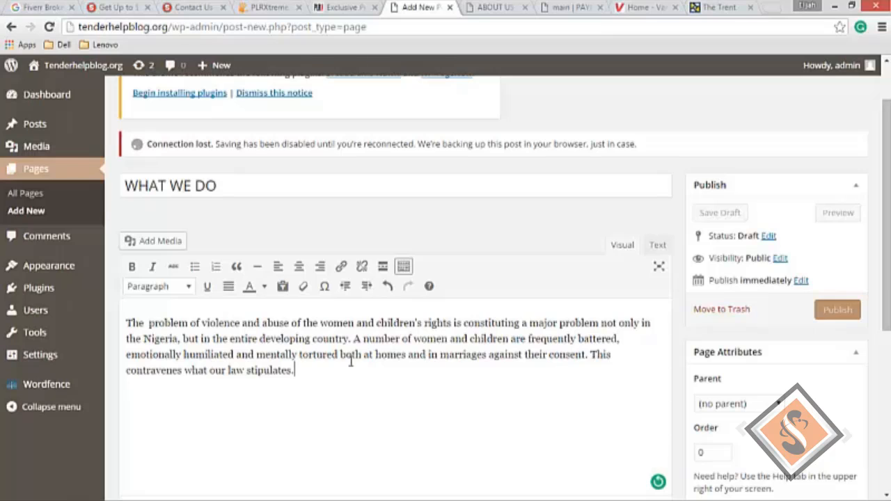
pyautogui.hotkey('ctrl', 'a')
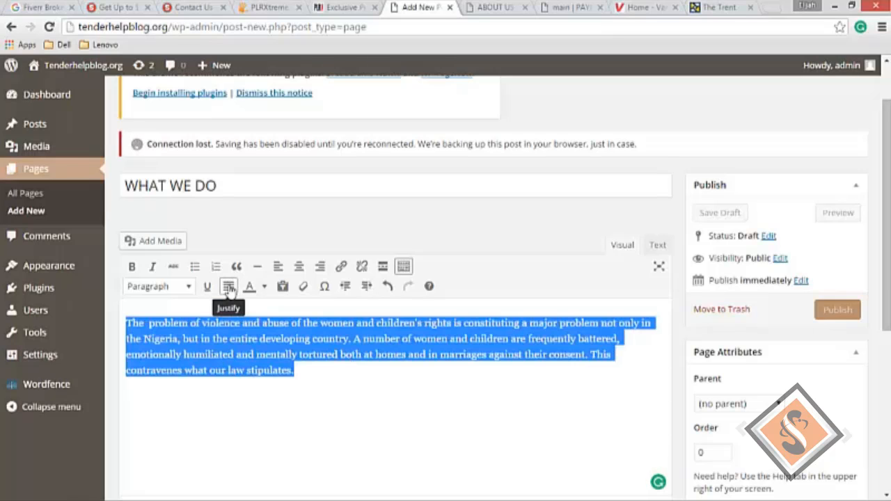
pyautogui.click(228, 287)
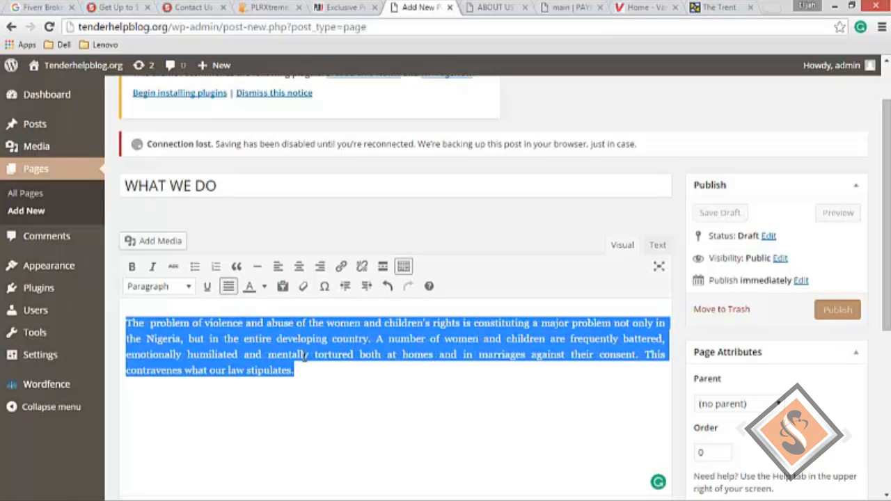
pyautogui.click(316, 372)
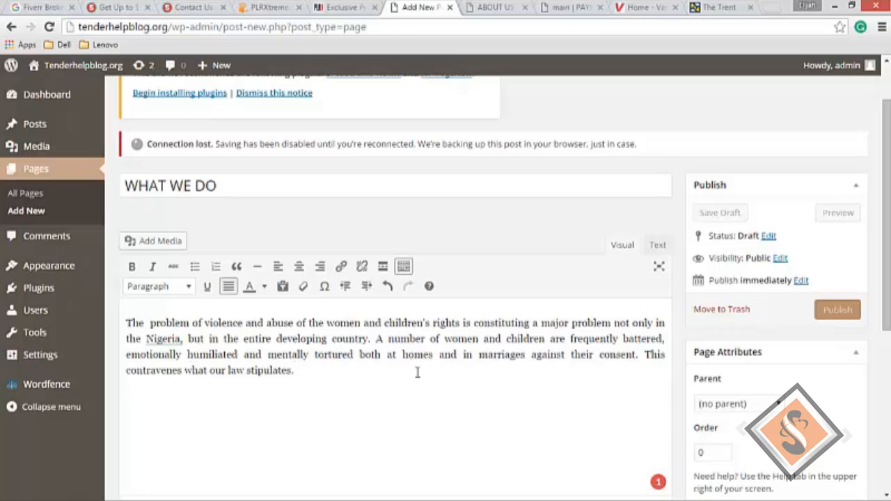
# - Dismiss the theme's recommended-plugins notice above the page title
pyautogui.scroll(-4, 416, 373)
pyautogui.scroll(3, 424, 234)
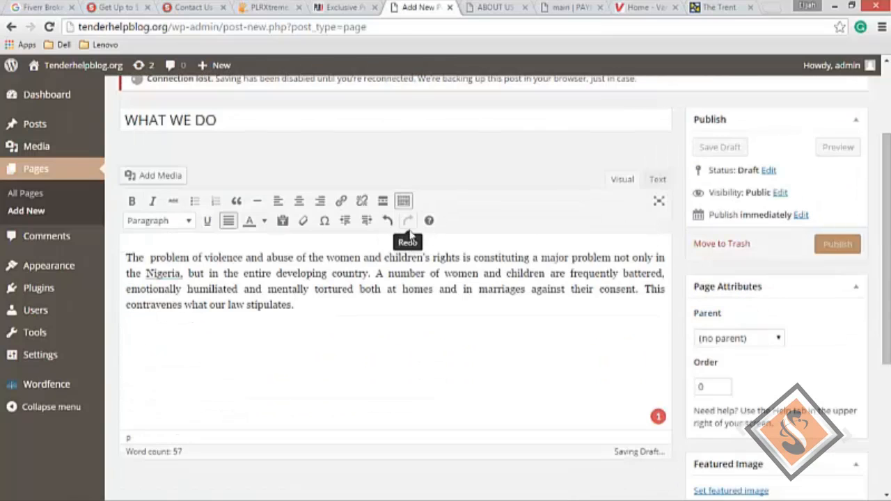
pyautogui.scroll(2, 374, 318)
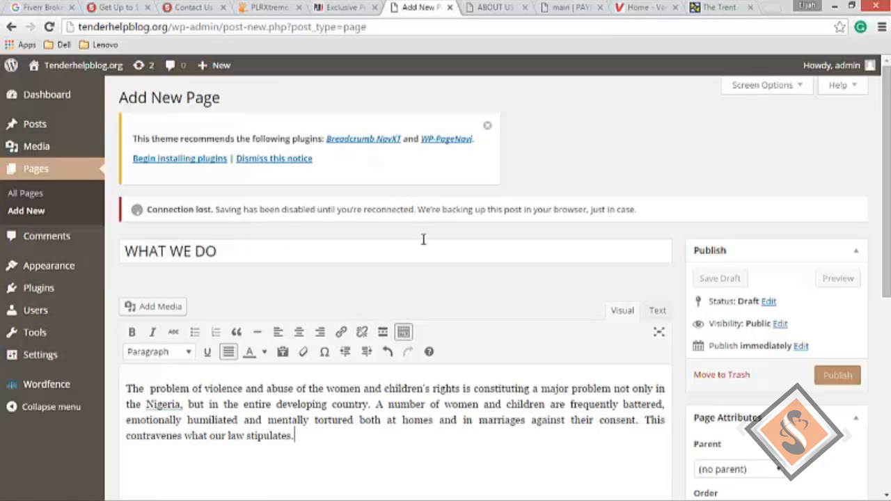
pyautogui.click(487, 126)
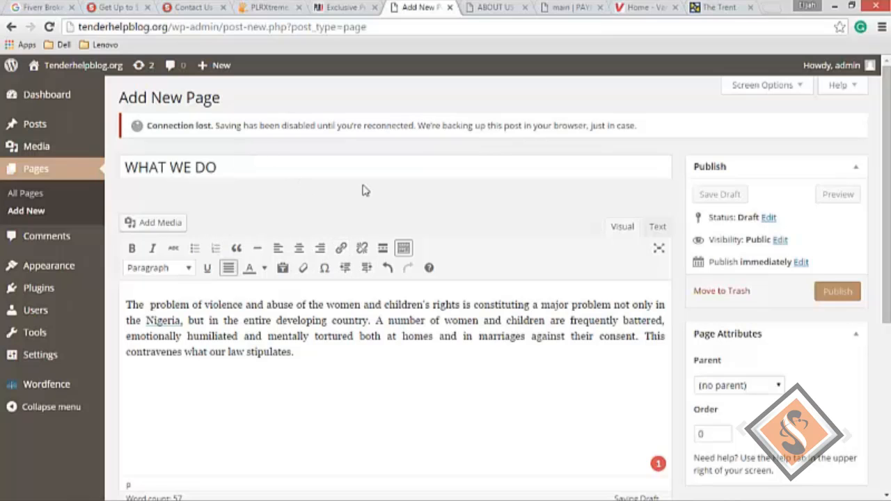
# - Check the navigation menu on the live About Us page and return to the WHAT WE DO page editor
pyautogui.scroll(-4, 398, 189)
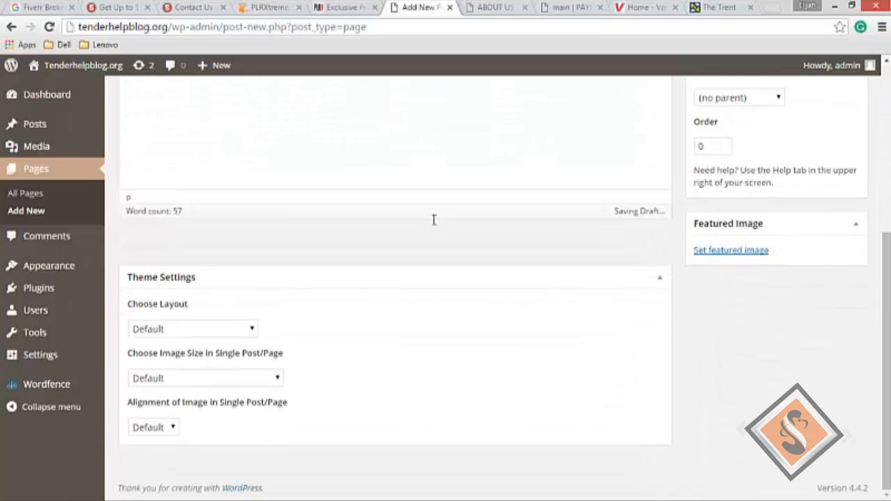
pyautogui.scroll(4, 433, 220)
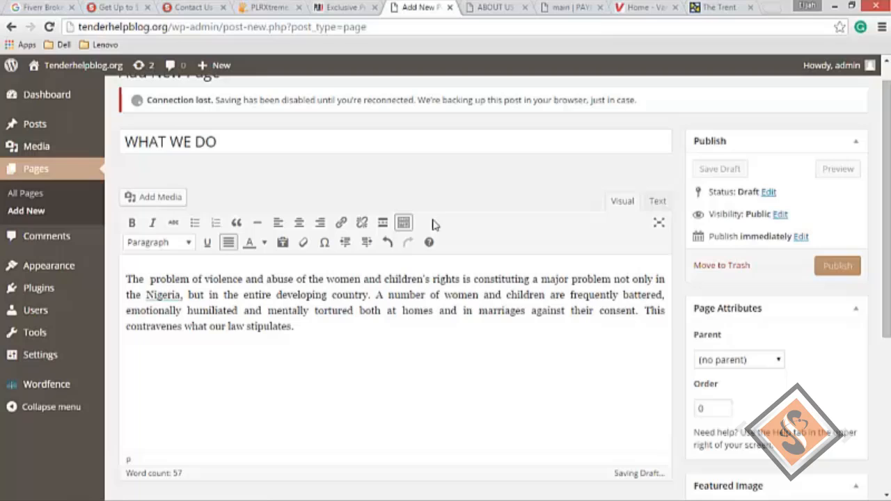
pyautogui.click(289, 147)
pyautogui.scroll(1, 289, 147)
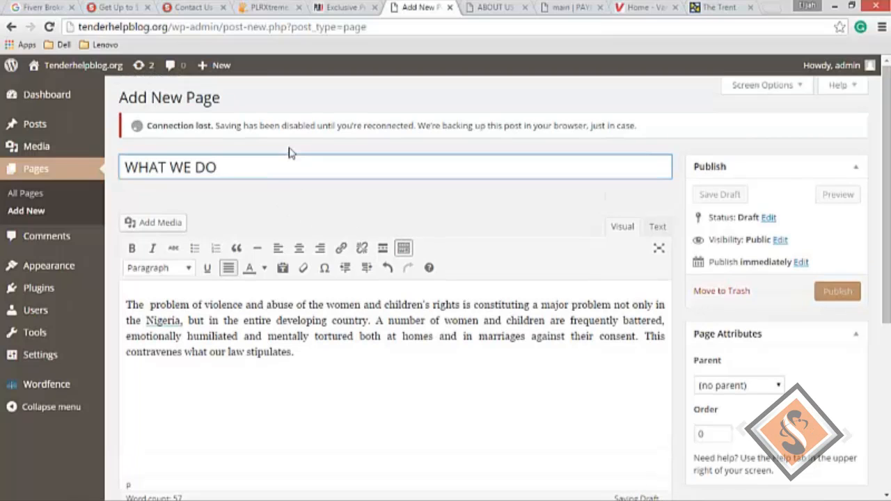
pyautogui.click(495, 7)
pyautogui.moveTo(137, 186)
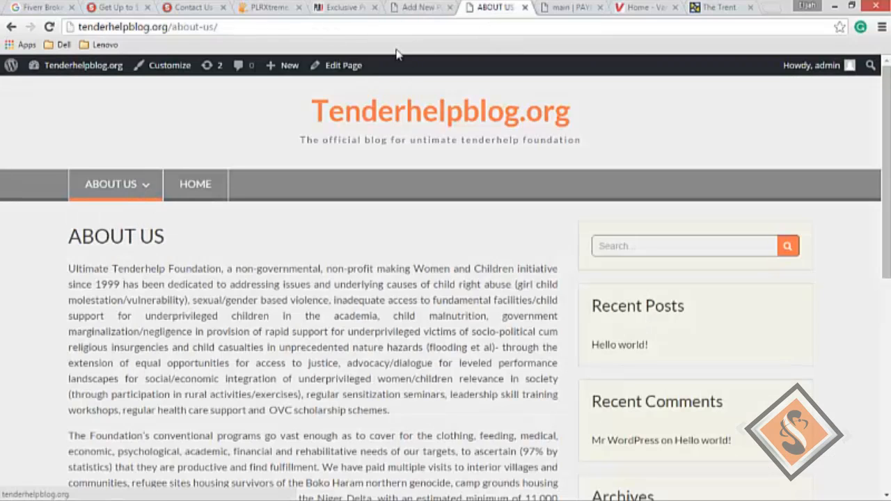
pyautogui.click(422, 7)
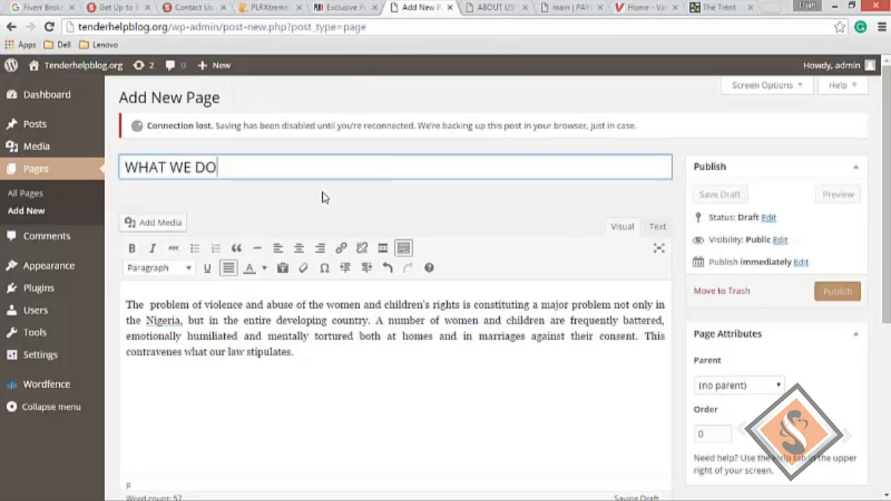
# - Switch to Word, review the WHAT WE DO sections from Rehabilitative Care through the Contact details, and return to the WordPress page editor
pyautogui.hotkey('alt', 'Tab')
pyautogui.scroll(-1, 348, 255)
pyautogui.scroll(2, 348, 255)
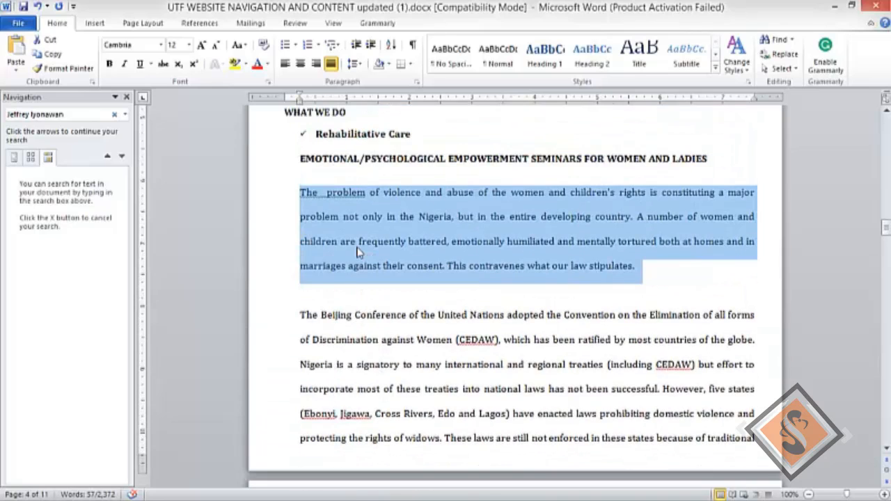
pyautogui.scroll(1, 358, 252)
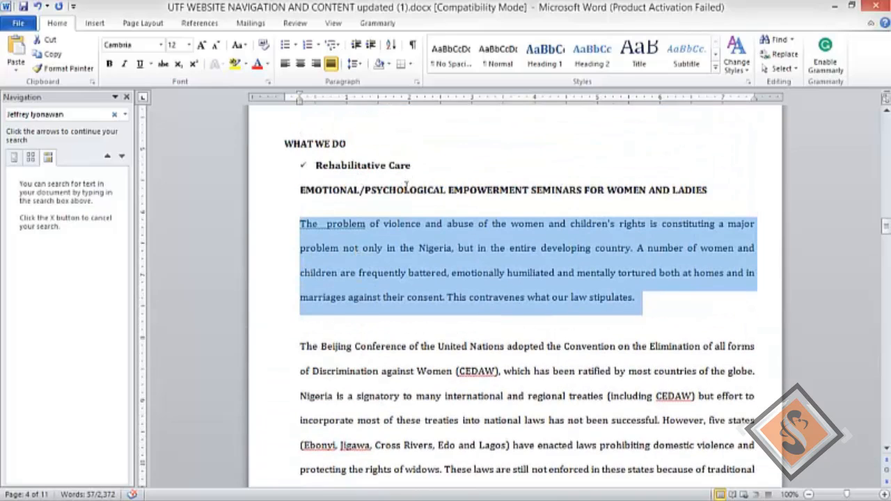
pyautogui.scroll(-10, 406, 184)
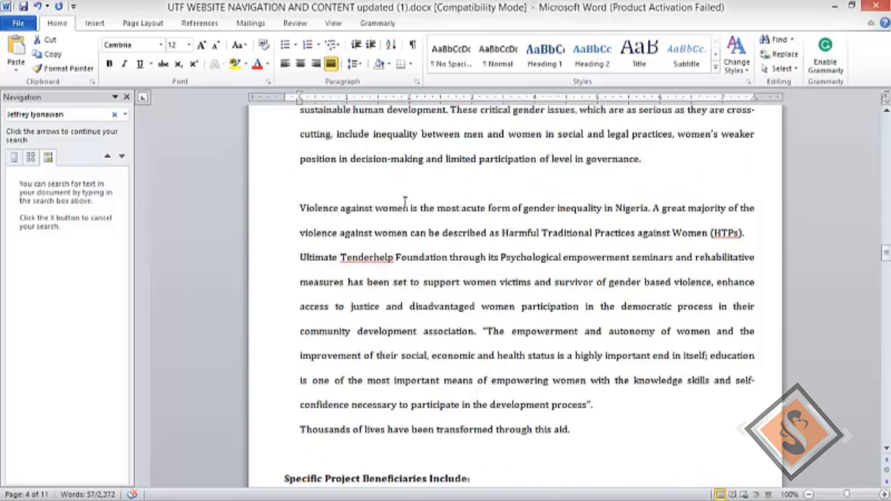
pyautogui.scroll(-3, 406, 201)
pyautogui.scroll(-5, 404, 204)
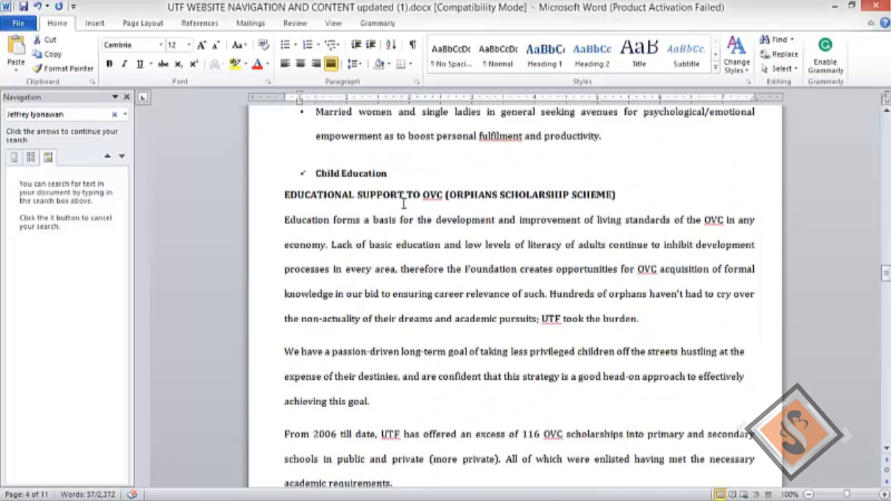
pyautogui.scroll(-6, 378, 182)
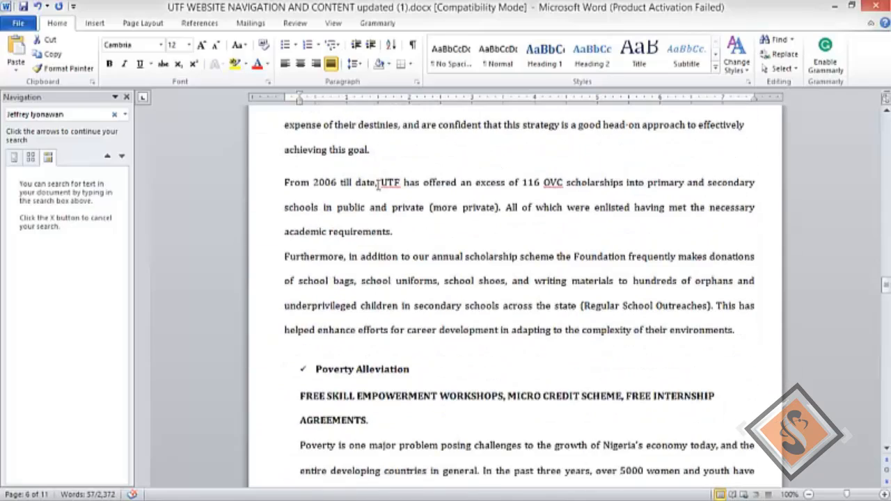
pyautogui.scroll(-11, 373, 239)
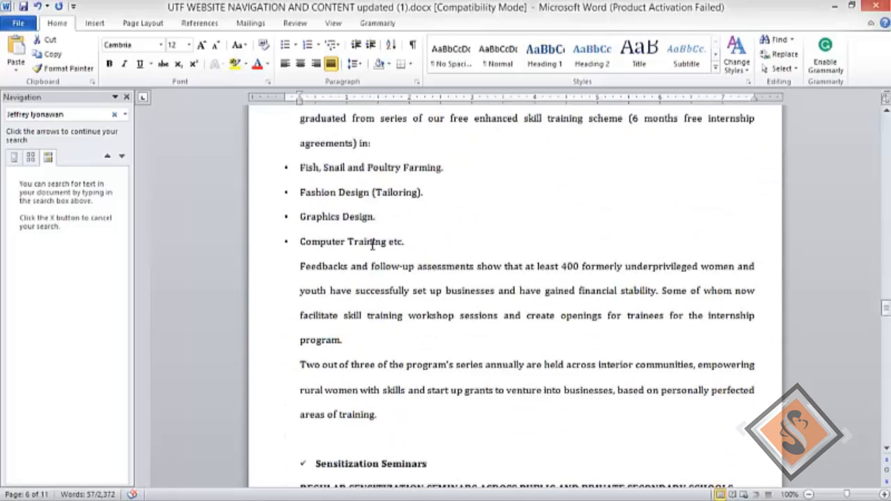
pyautogui.scroll(-7, 389, 218)
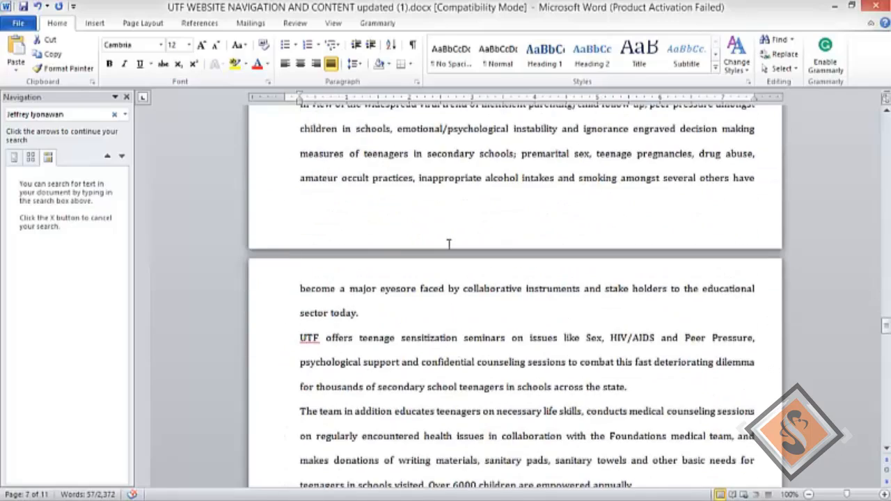
pyautogui.scroll(-10, 418, 216)
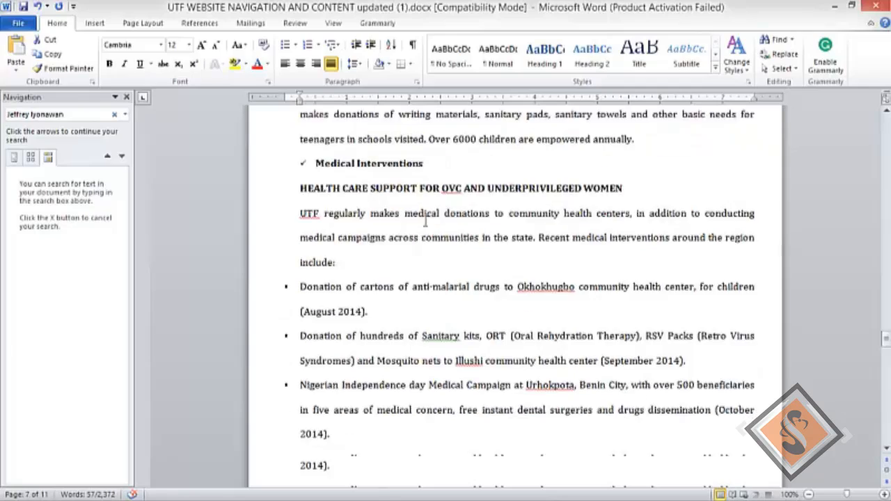
pyautogui.scroll(-3, 397, 218)
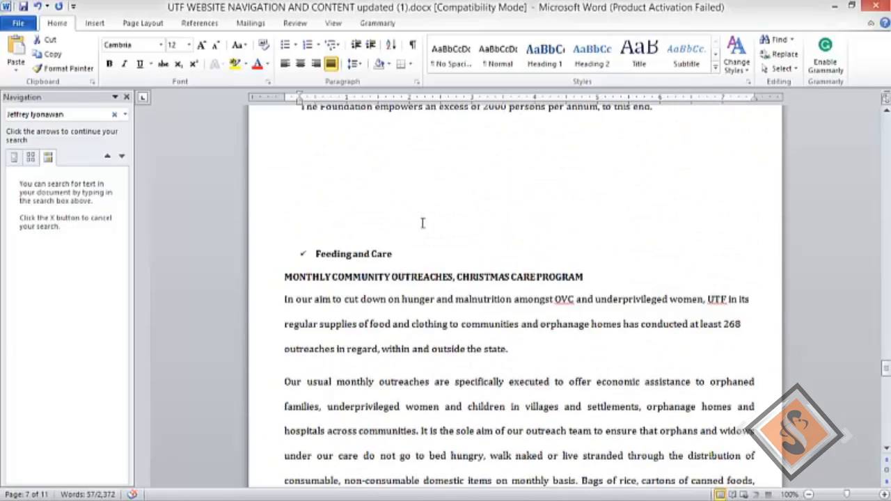
pyautogui.scroll(-6, 418, 237)
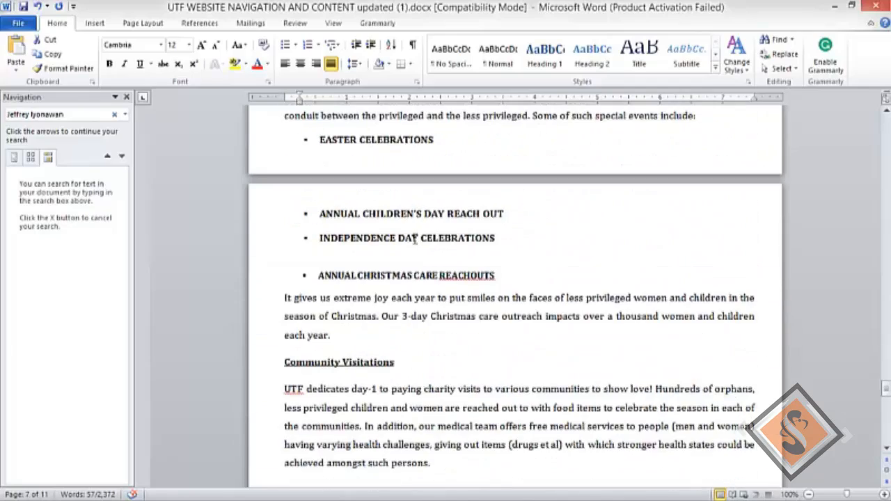
pyautogui.scroll(-5, 358, 187)
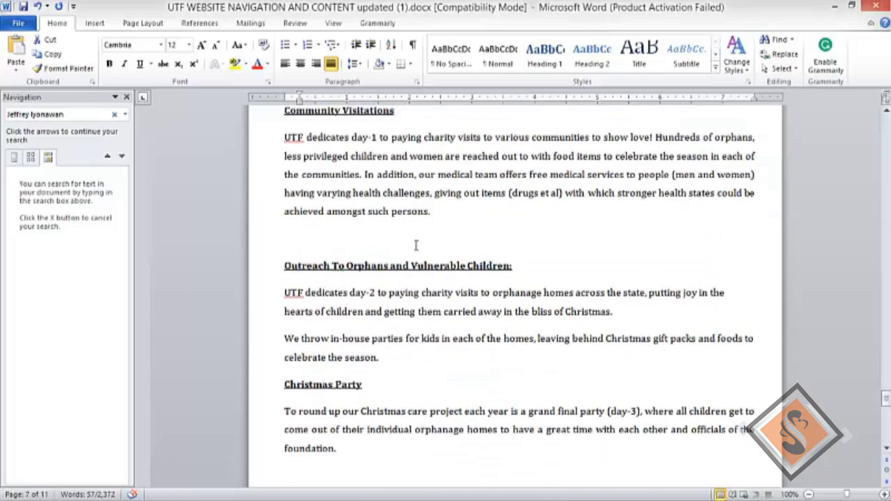
pyautogui.scroll(-4, 417, 245)
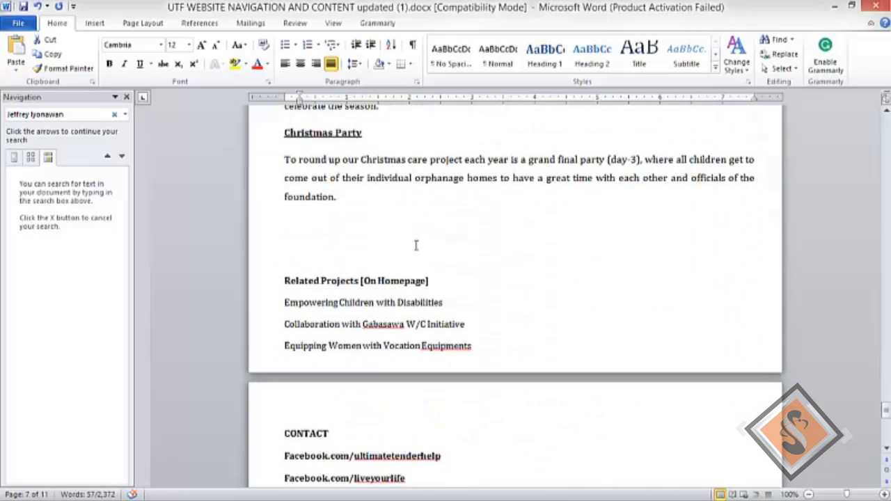
pyautogui.scroll(-5, 427, 236)
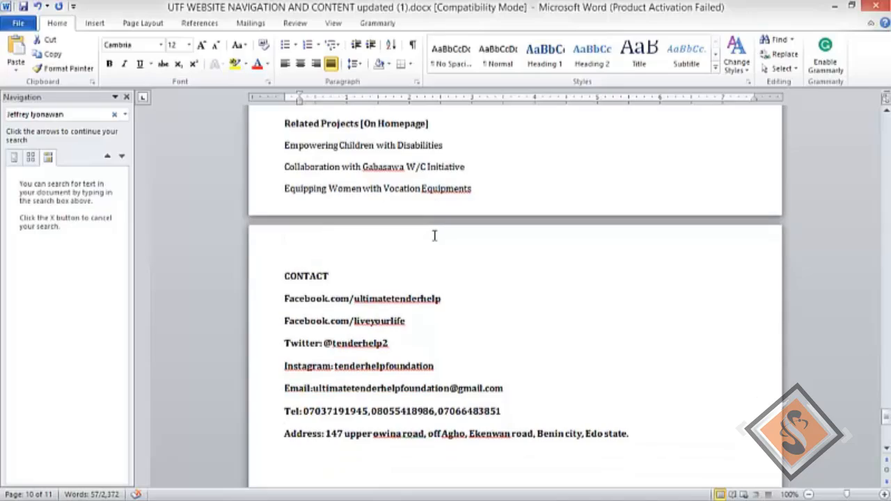
pyautogui.scroll(-3, 432, 240)
pyautogui.scroll(15, 432, 240)
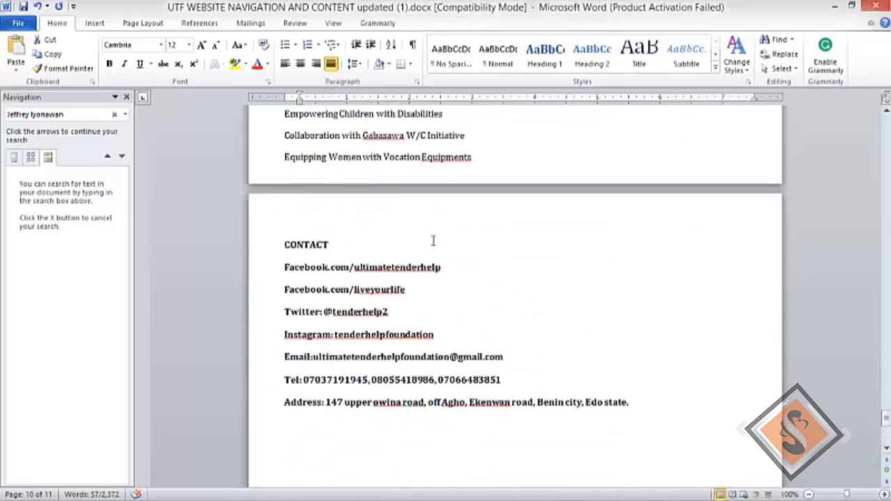
pyautogui.scroll(13, 432, 240)
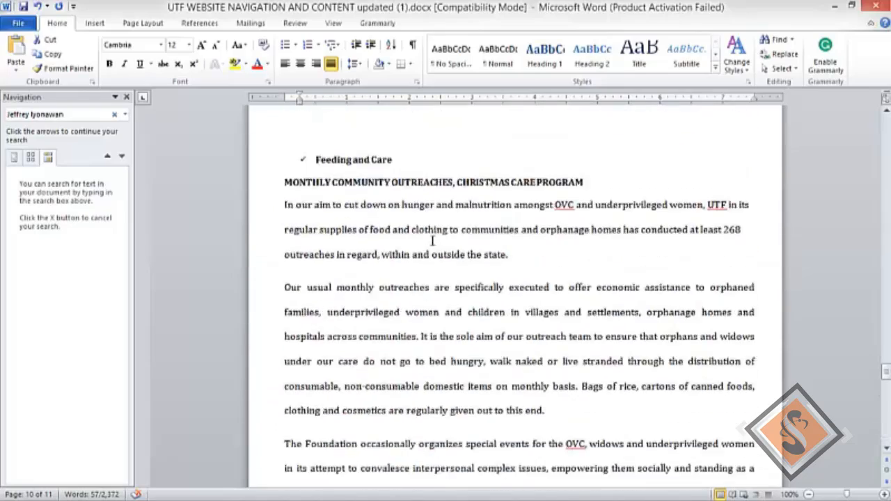
pyautogui.scroll(6, 433, 241)
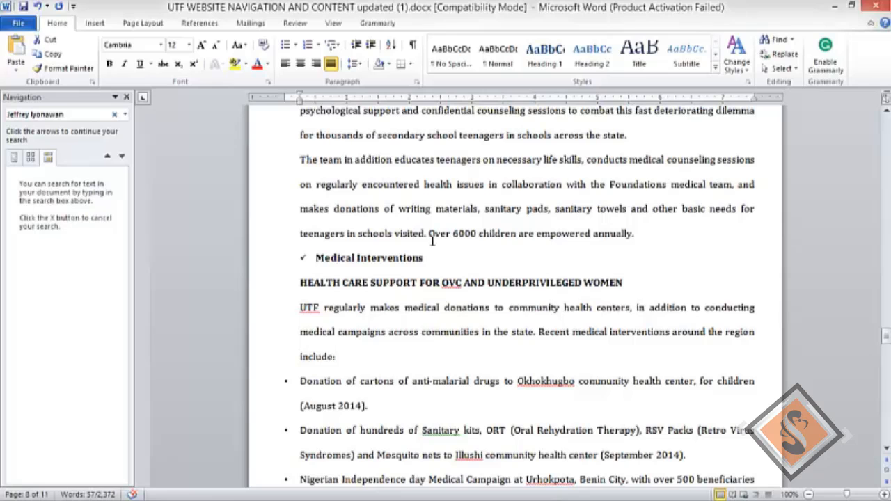
pyautogui.hotkey('alt', 'Tab')
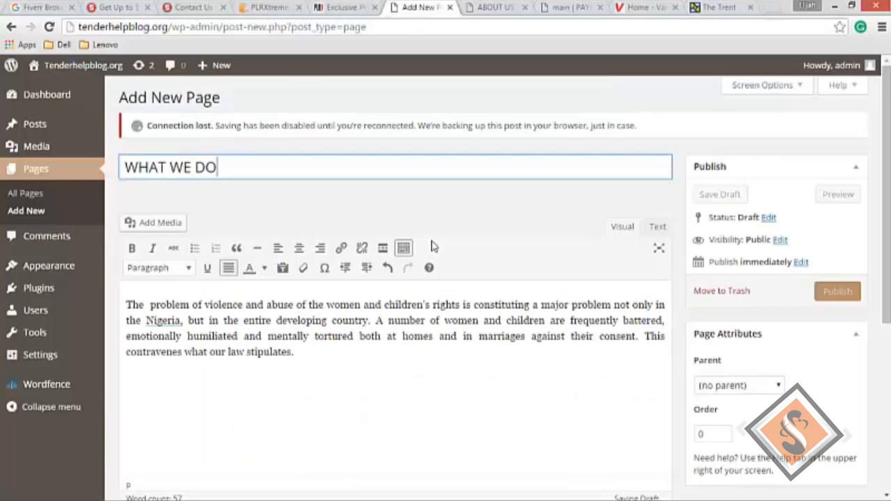
pyautogui.hotkey('alt', 'Tab')
pyautogui.hotkey('alt', 'Tab')
pyautogui.scroll(-4, 395, 230)
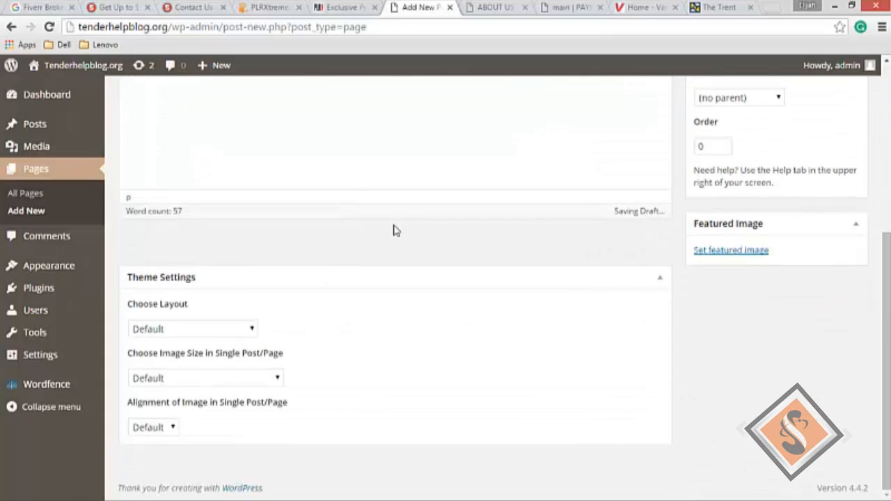
pyautogui.scroll(4, 395, 230)
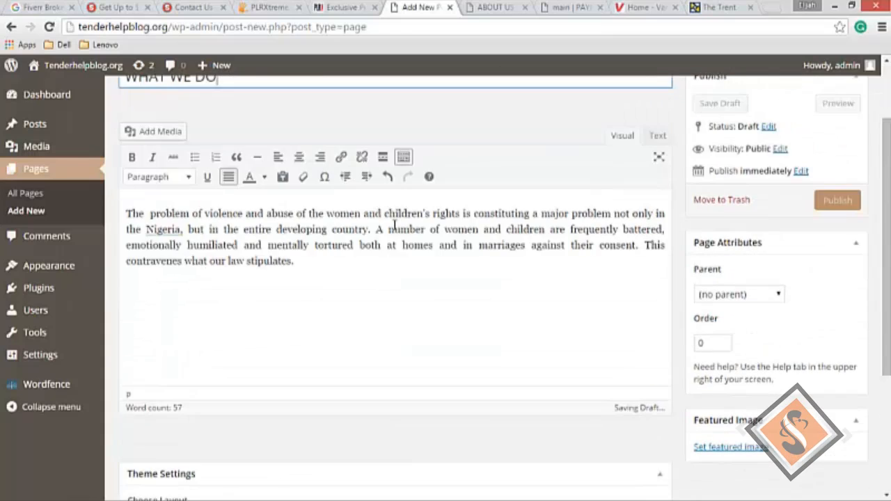